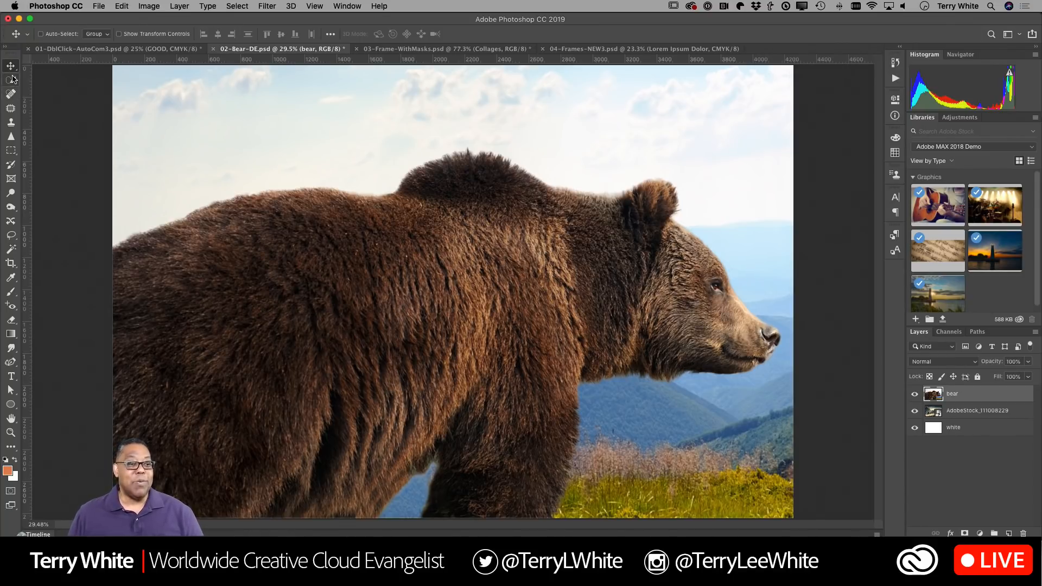
# Activate the Quick Selection tool and enlarge its brush to 90 px.
pyautogui.click(11, 79)
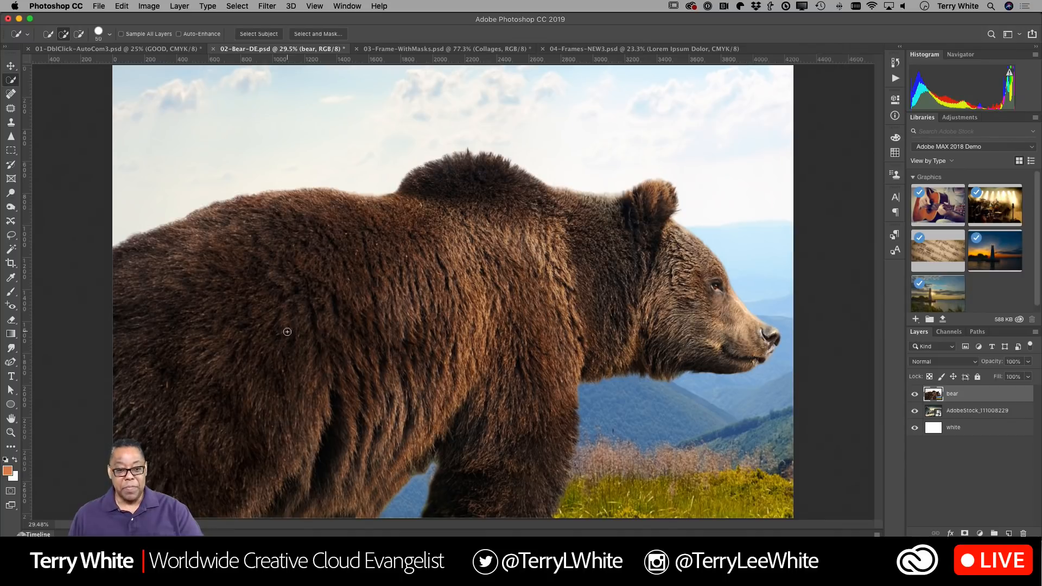
pyautogui.press(']')
pyautogui.press(']')
pyautogui.press(']')
pyautogui.press(']')
pyautogui.press(']')
pyautogui.press(']')
# Try brushing a quick selection over the bear's hindquarters, and deselect it.
pyautogui.moveTo(216, 328)
pyautogui.mouseDown()
pyautogui.moveTo(278, 286)
pyautogui.moveTo(433, 281)
pyautogui.moveTo(223, 401)
pyautogui.moveTo(377, 355)
pyautogui.mouseUp()
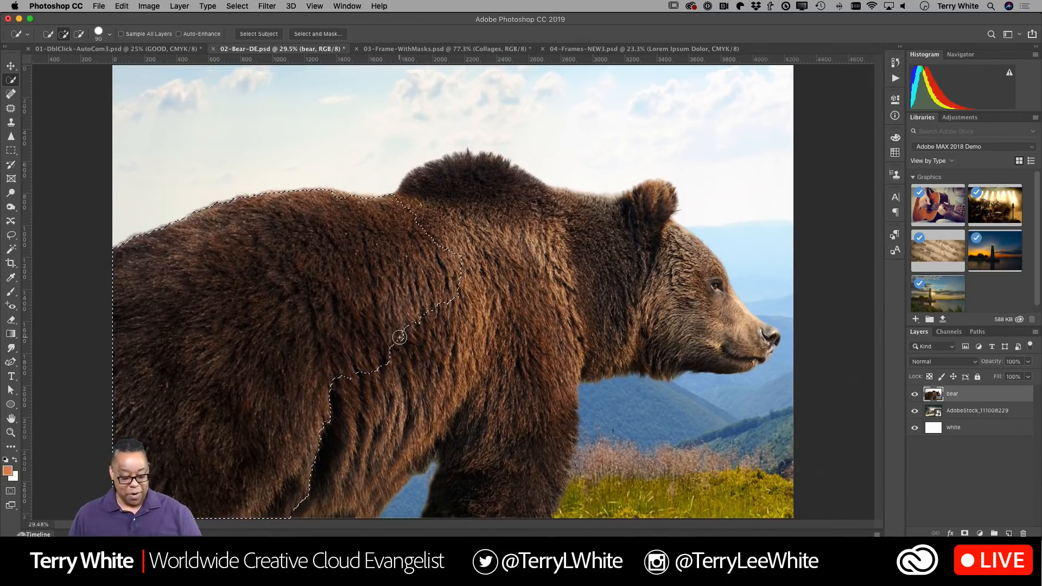
pyautogui.press('super+d')
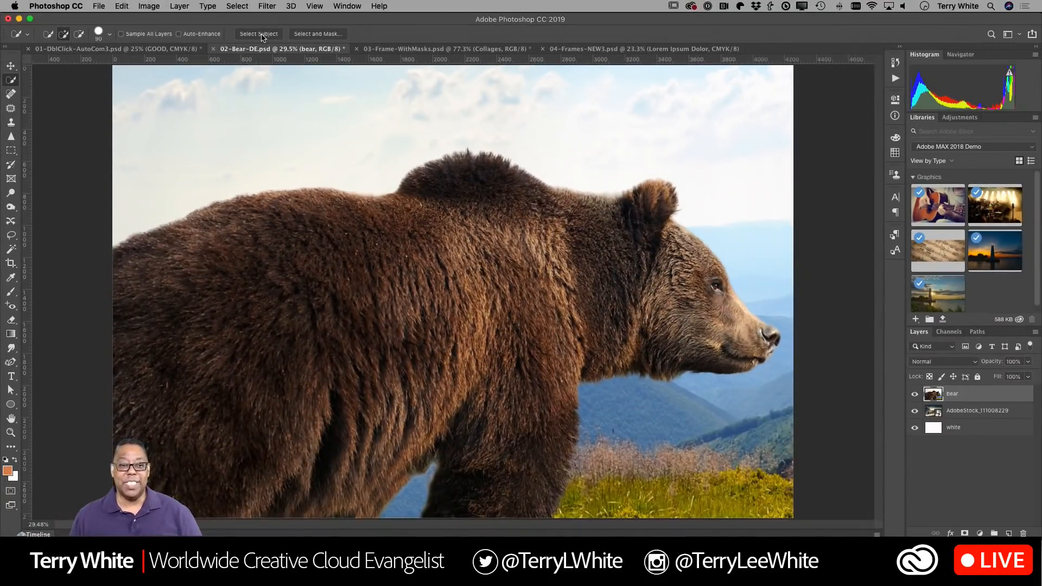
# Select the bear automatically with Select Subject, and subtract the background gap between its legs from the selection.
pyautogui.click(261, 37)
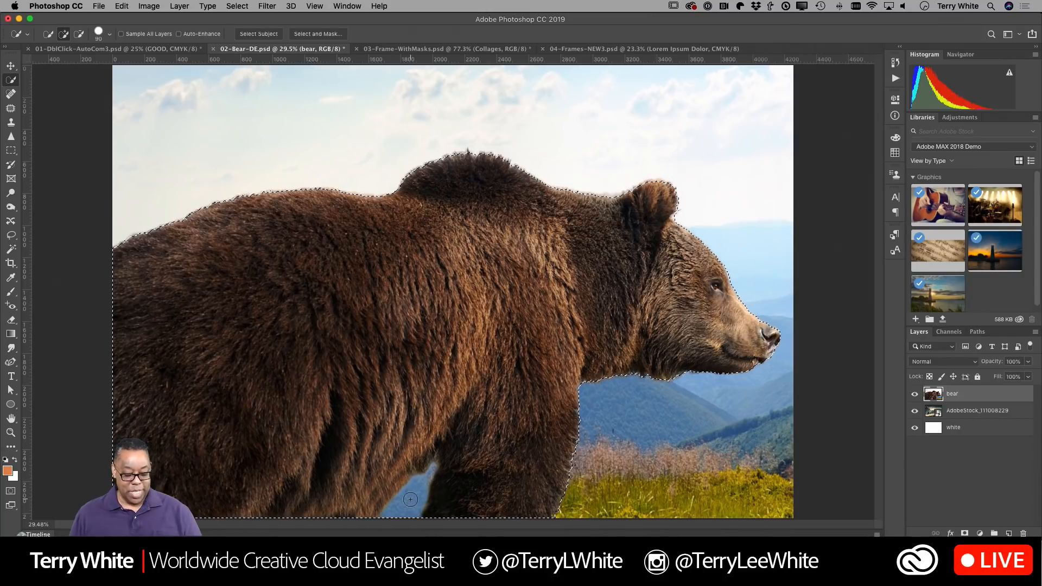
pyautogui.moveTo(410, 499); pyautogui.dragTo(417, 486)
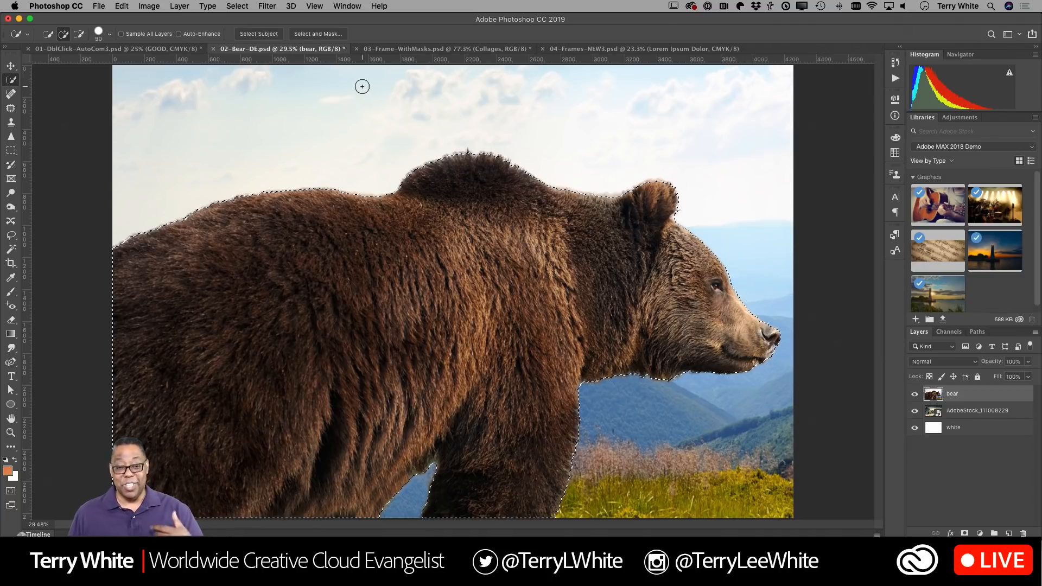
# Refine the bear's fur edges in Select and Mask, and output the selection to a new layer with a layer mask.
pyautogui.click(331, 35)
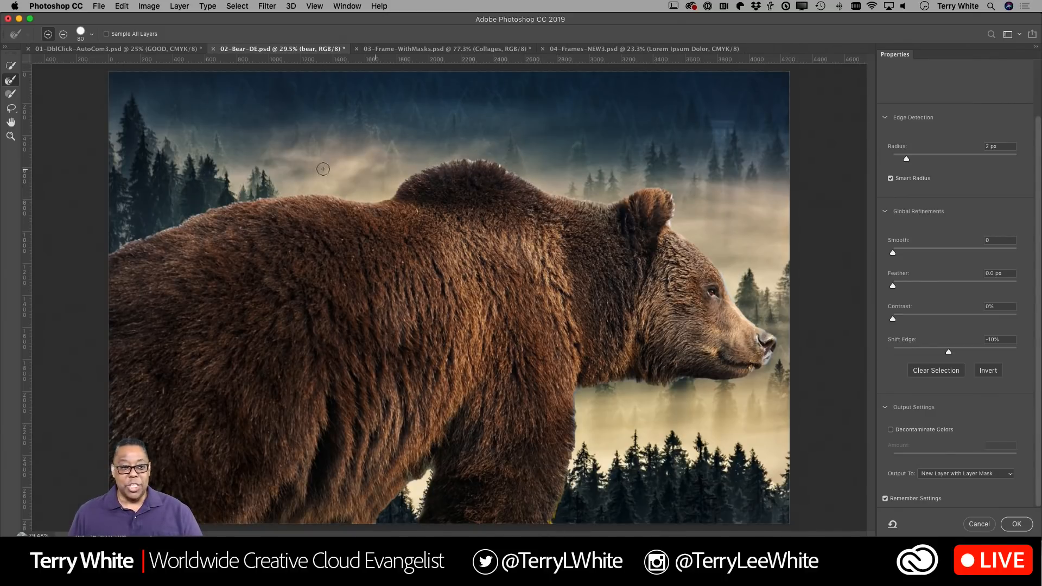
pyautogui.click(9, 80)
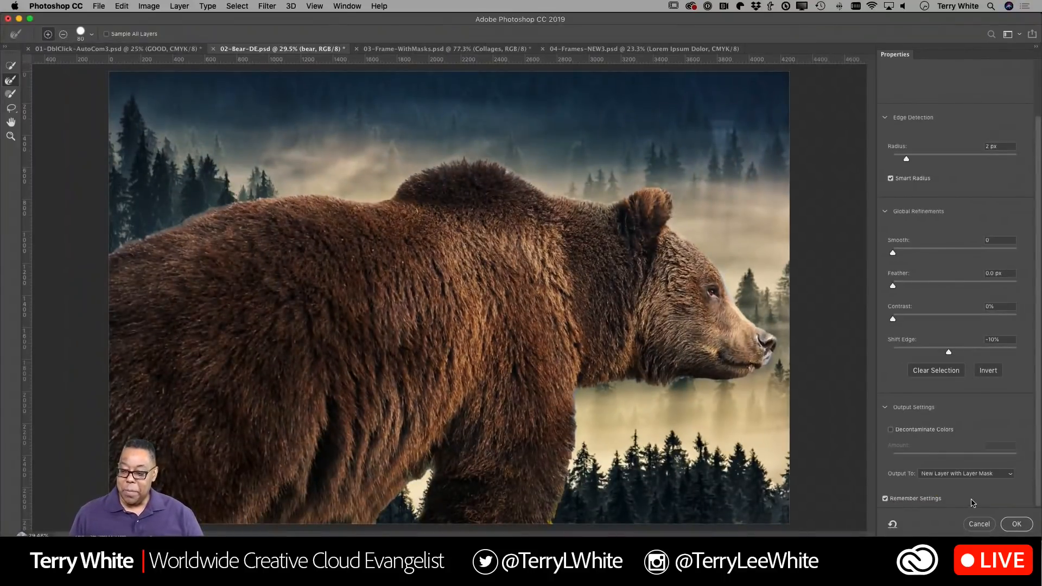
pyautogui.click(1016, 523)
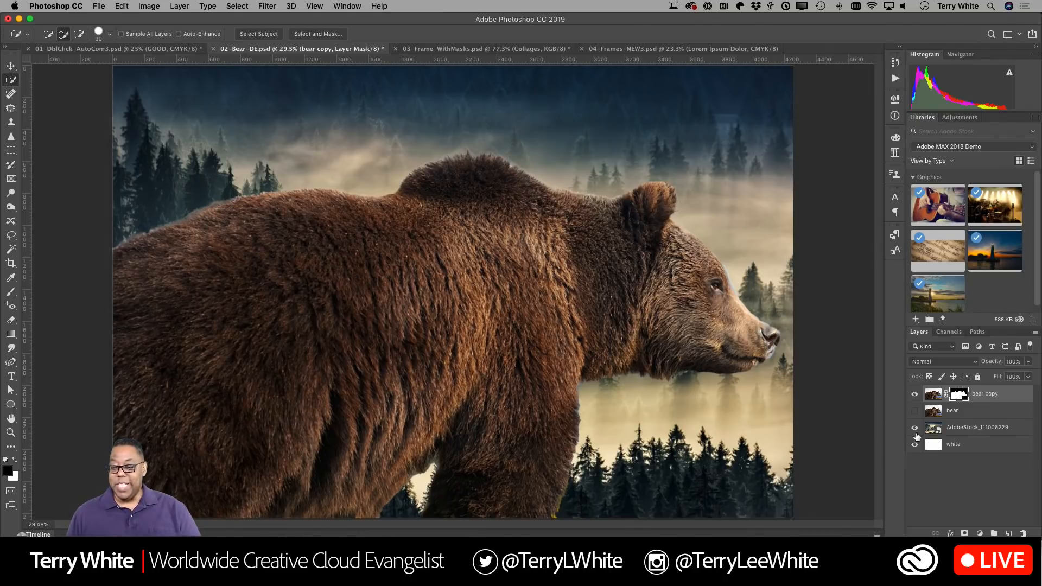
# Compare the bear copy layer hidden and shown, with its mask disabled and enabled, and inspect the mask on its own.
pyautogui.click(913, 396)
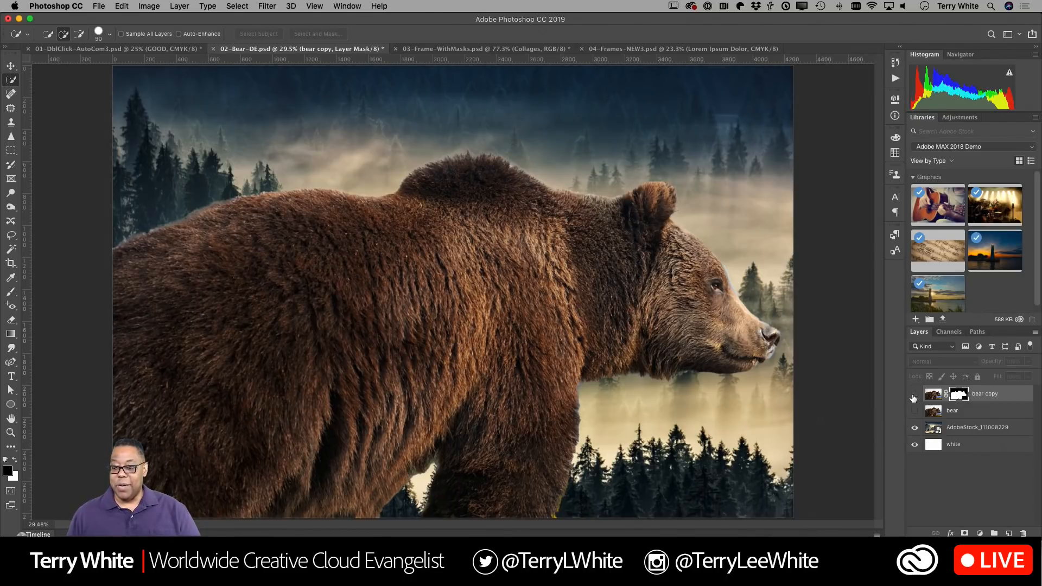
pyautogui.click(913, 395)
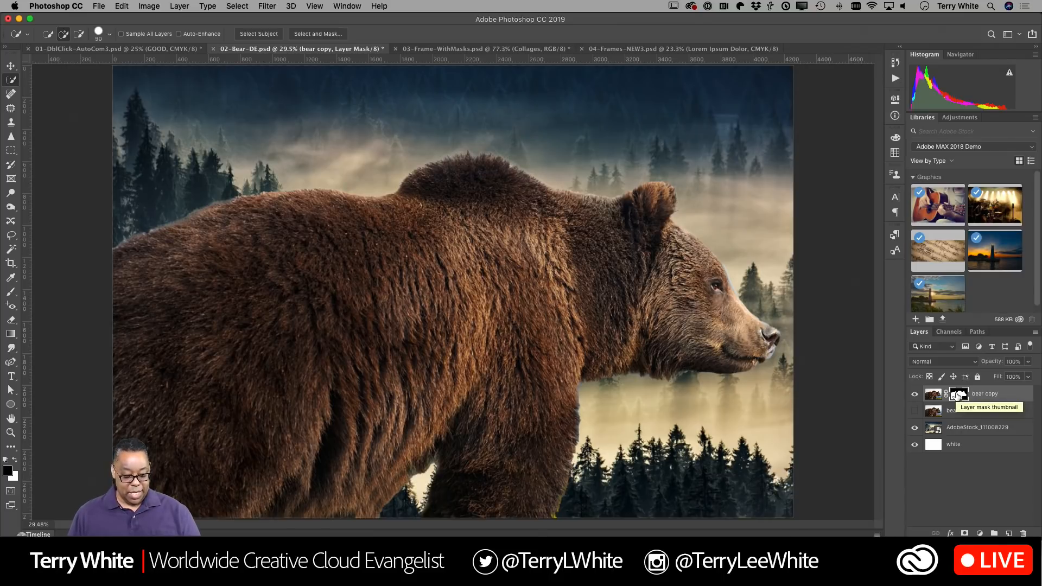
pyautogui.keyDown('shift'); pyautogui.click(956, 395); pyautogui.keyUp('shift')
pyautogui.keyDown('shift'); pyautogui.click(957, 395); pyautogui.keyUp('shift')
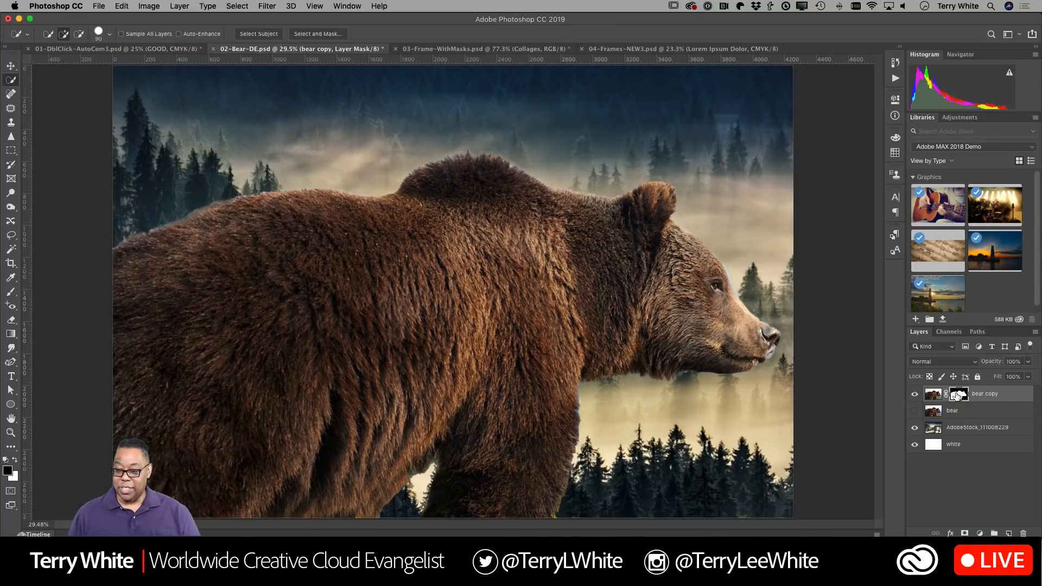
pyautogui.keyDown('alt'); pyautogui.click(956, 396); pyautogui.keyUp('alt')
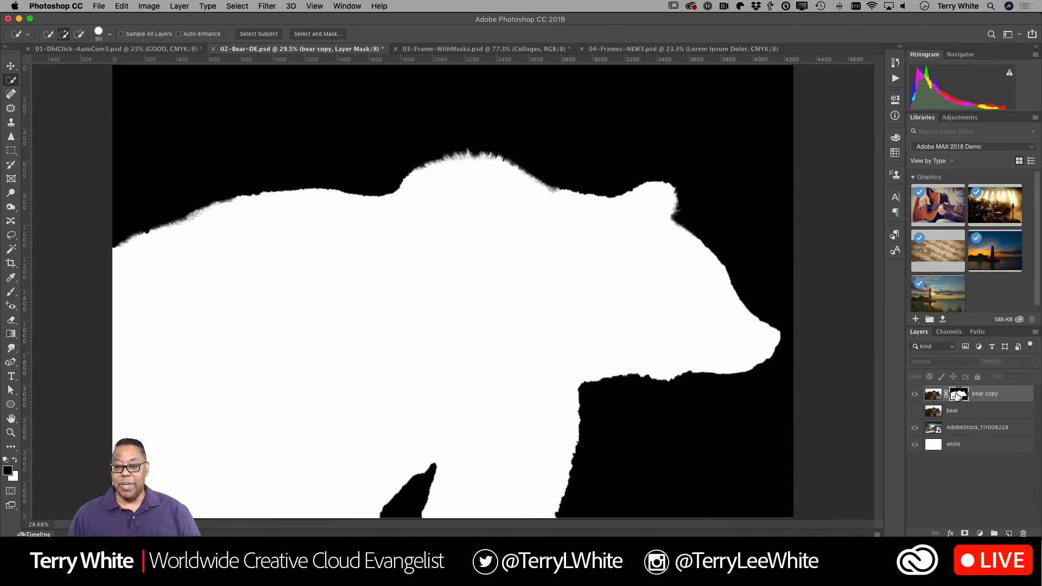
pyautogui.keyDown('alt'); pyautogui.click(956, 395); pyautogui.keyUp('alt')
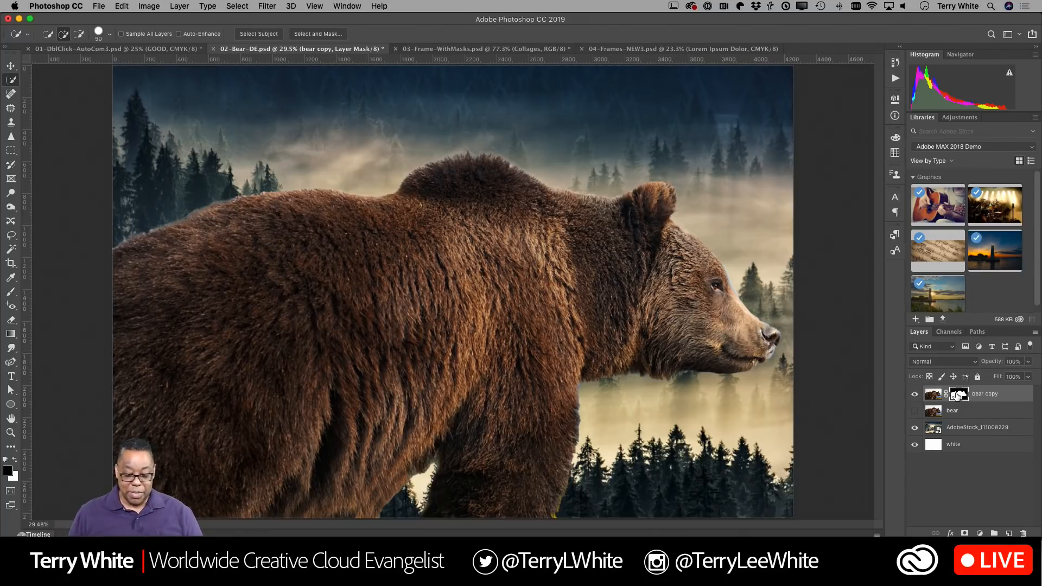
# Copy the bear copy layer's mask onto the AdobeStock_111008229 layer, and set the bear copy layer's blend mode to Screen.
pyautogui.moveTo(956, 396); pyautogui.dragTo(955, 433)
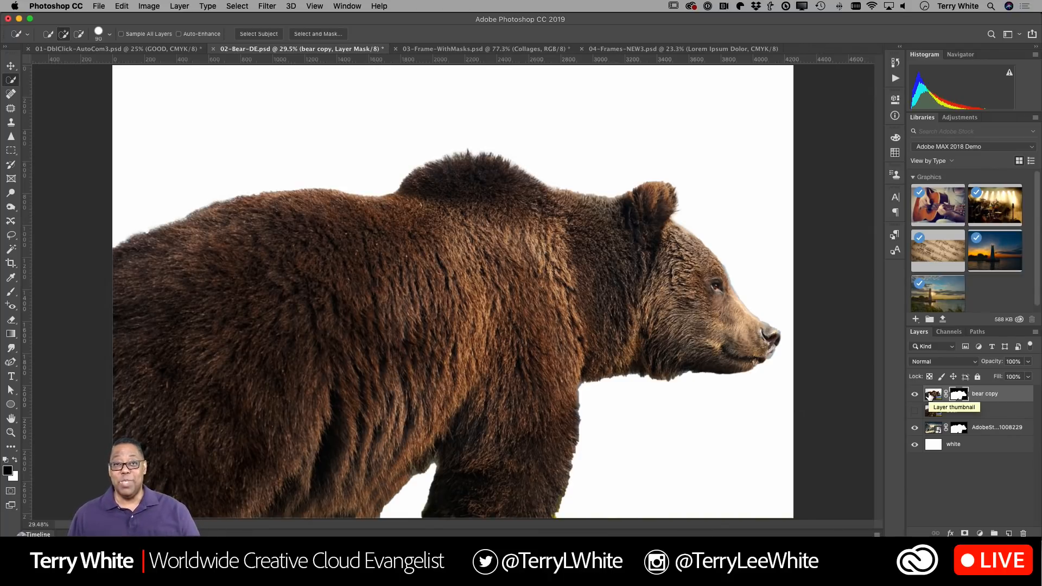
pyautogui.click(930, 362)
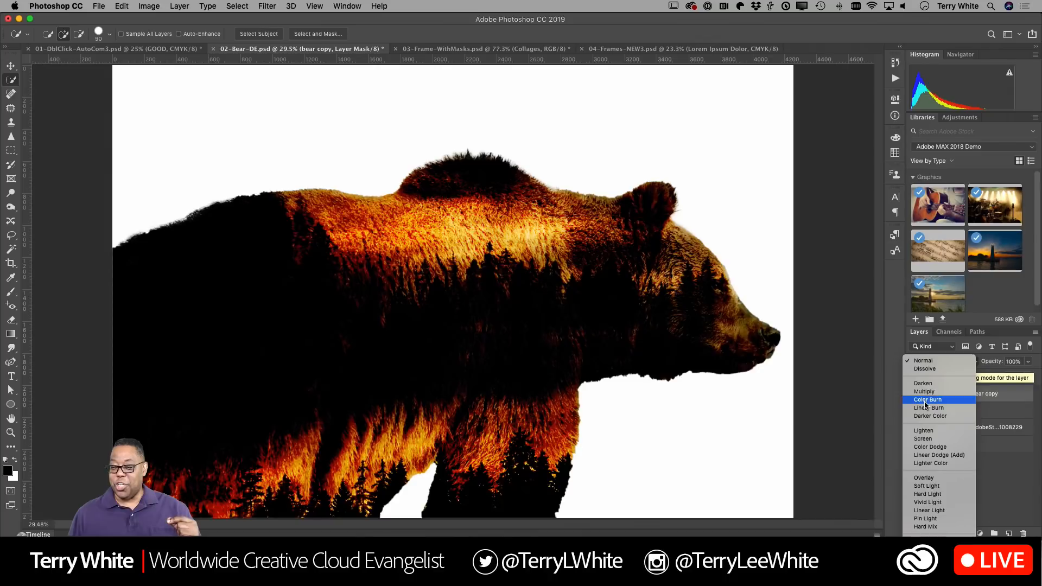
pyautogui.click(923, 439)
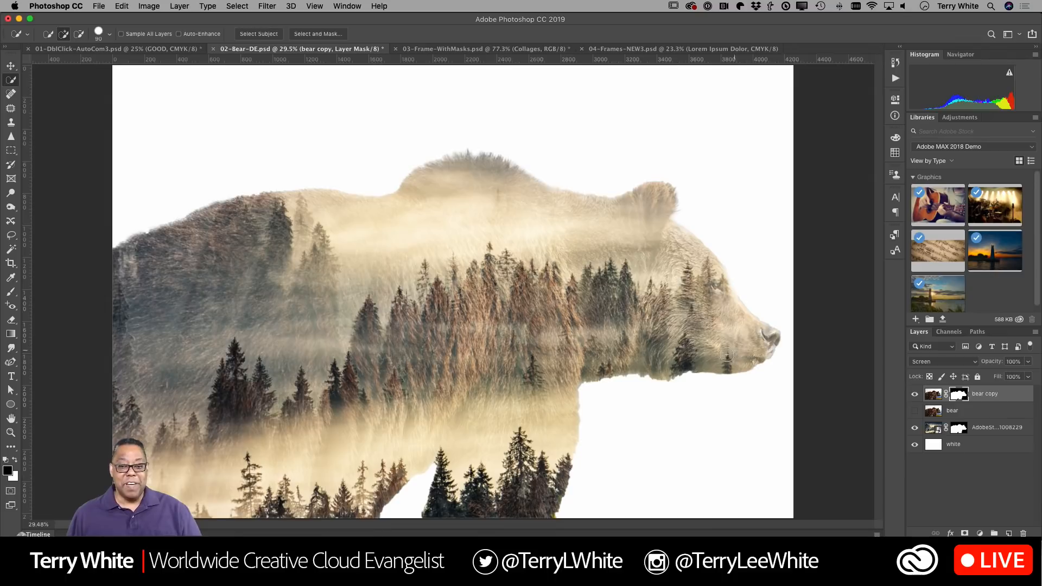
# In 01-DblClick-AutoCom3.psd, replace the headline word GOOD with GREAT using the Move tool's direct text editing.
pyautogui.click(146, 49)
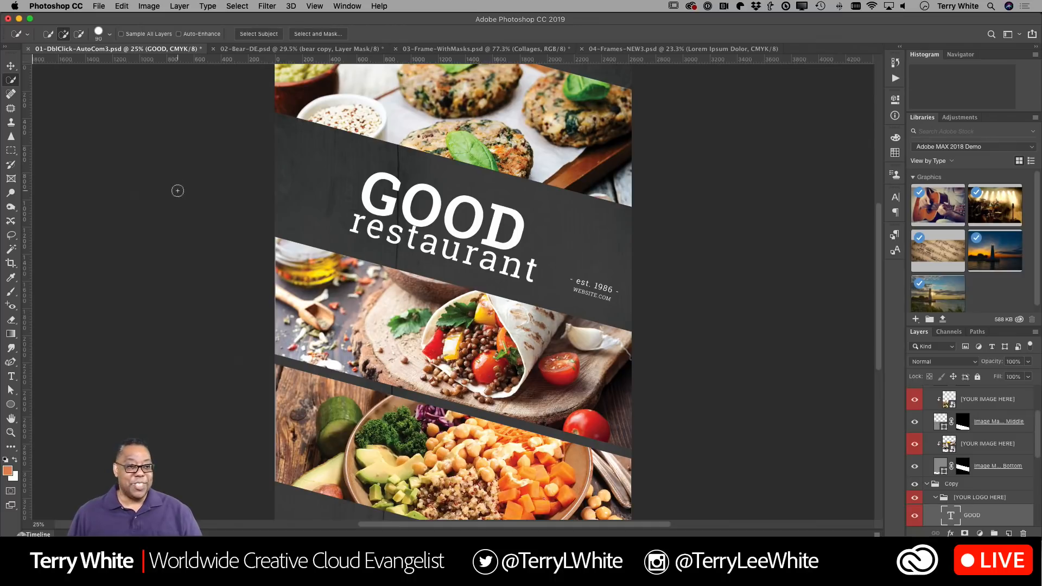
pyautogui.click(10, 65)
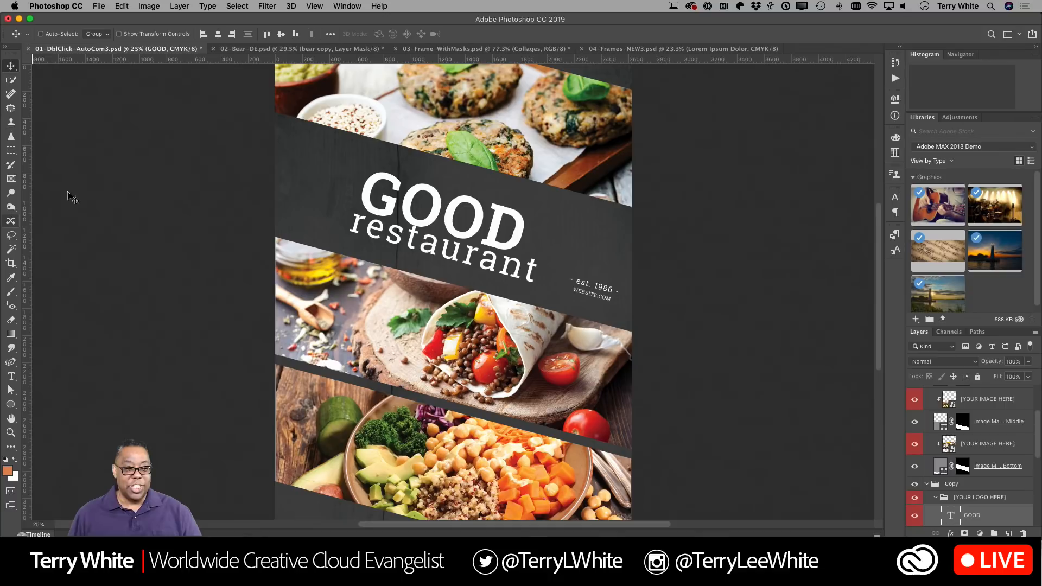
pyautogui.doubleClick(443, 218)
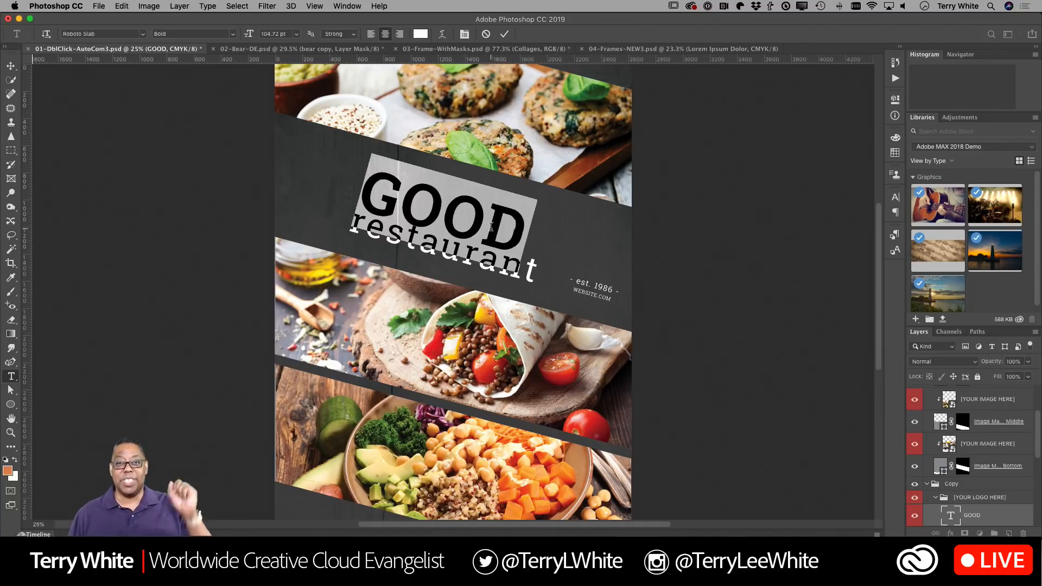
pyautogui.write('GREAT')
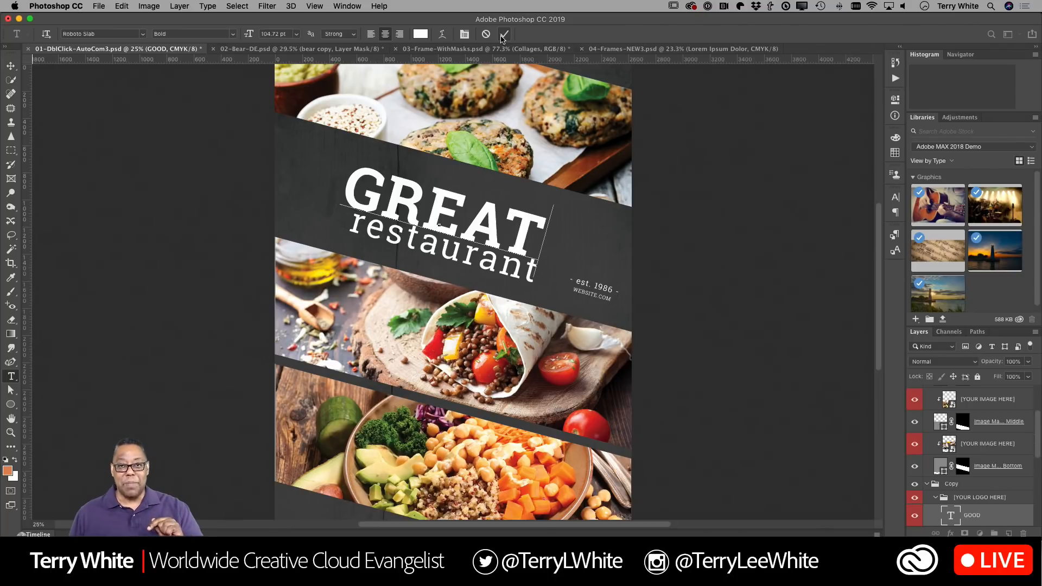
pyautogui.click(727, 421)
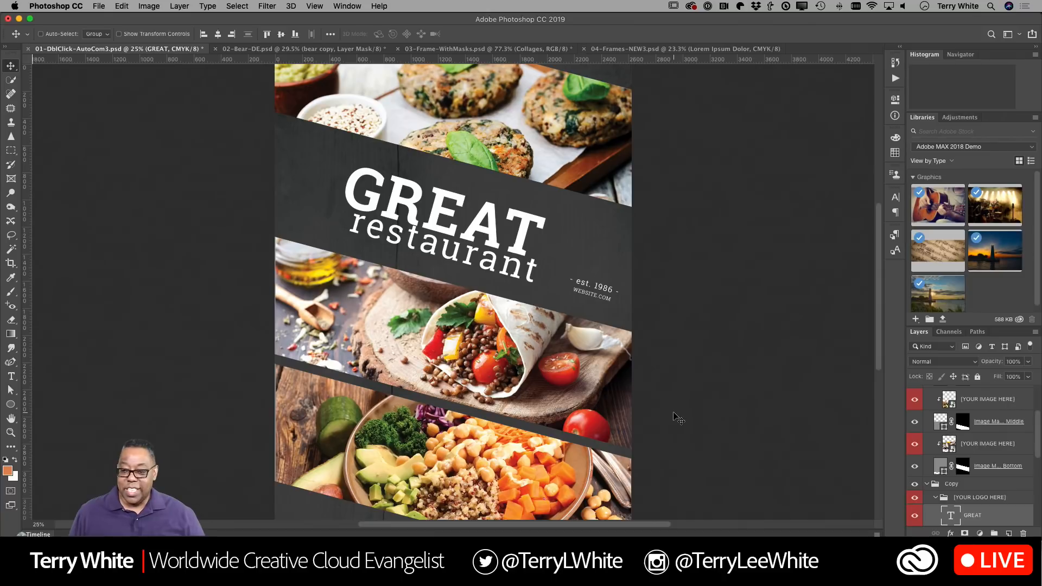
# Move the GREAT headline text slightly down and to the right above the word restaurant.
pyautogui.press('super')
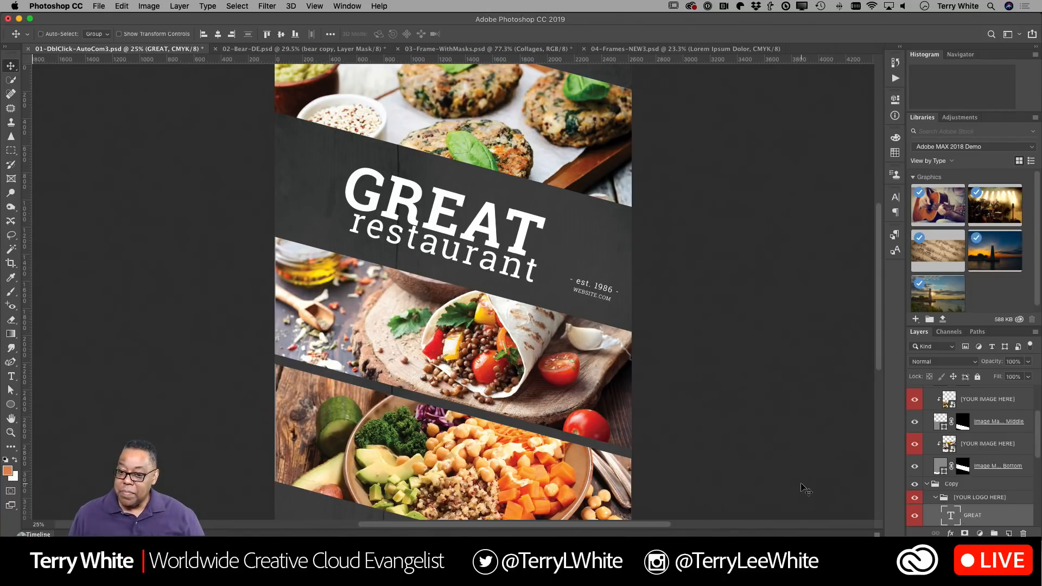
pyautogui.scroll(-5, 800, 461)
pyautogui.scroll(3, 798, 461)
pyautogui.scroll(2, 799, 462)
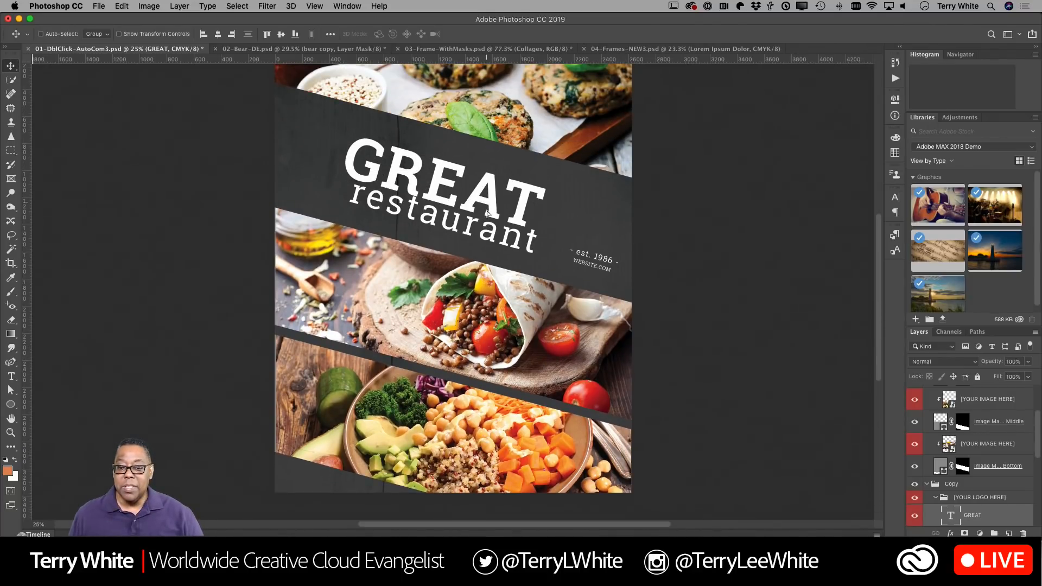
pyautogui.moveTo(491, 209); pyautogui.dragTo(496, 211)
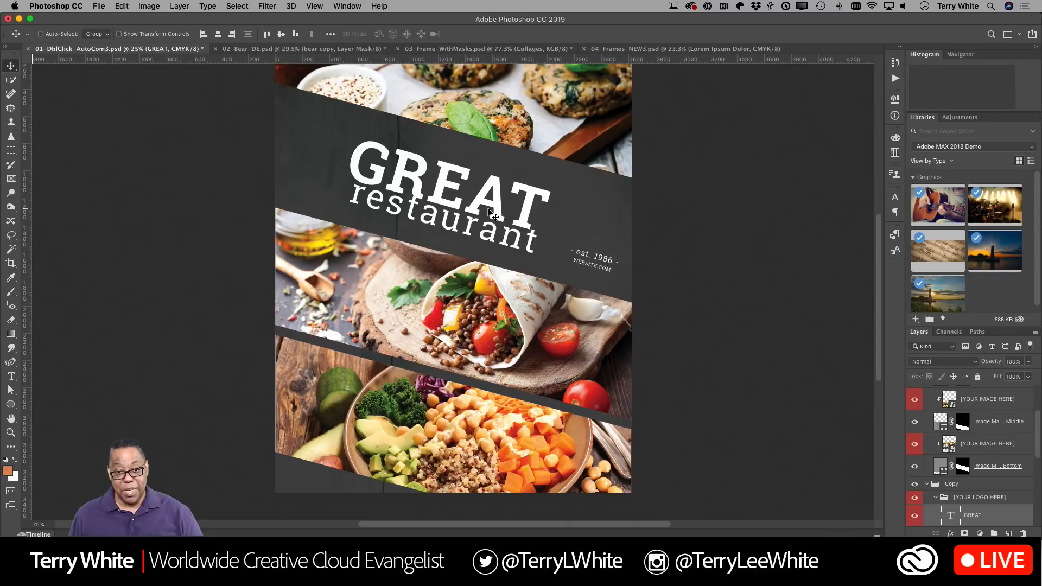
# Place the Sunrise library graphic over the photo collage in 03-Frame-WithMasks.psd.
pyautogui.click(461, 53)
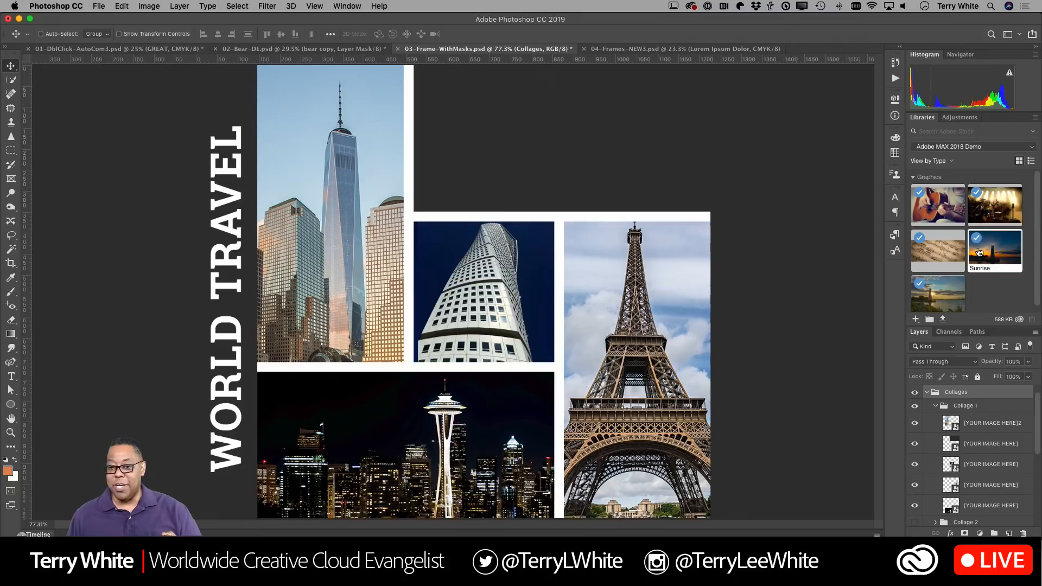
pyautogui.moveTo(978, 251); pyautogui.dragTo(697, 221)
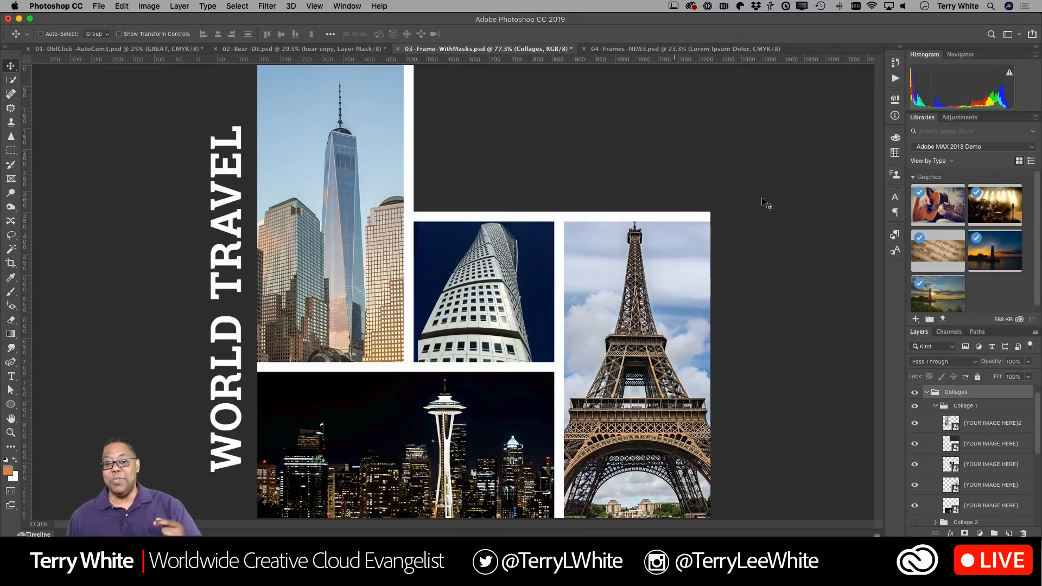
pyautogui.moveTo(1007, 262); pyautogui.dragTo(494, 254)
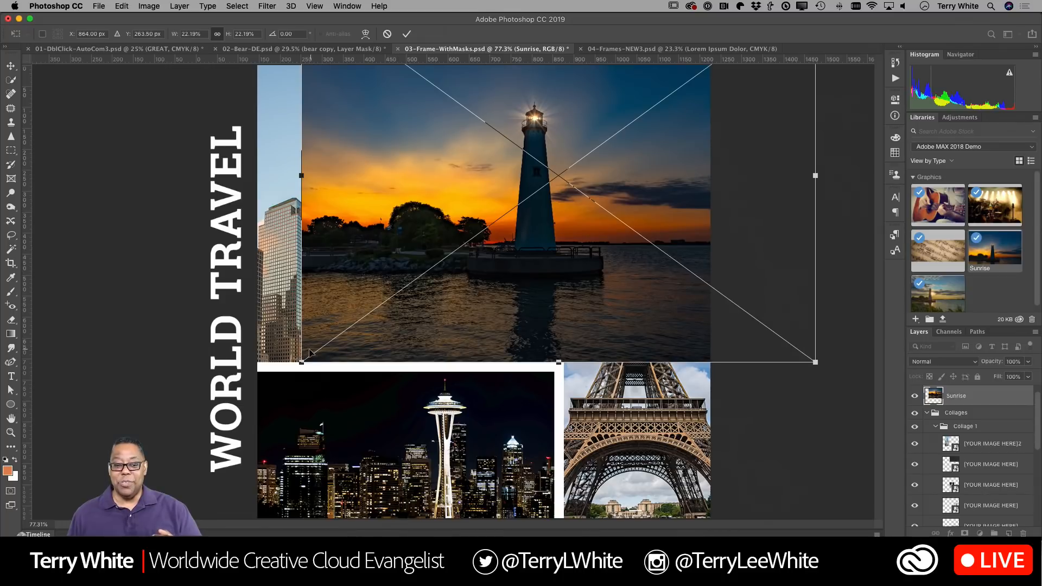
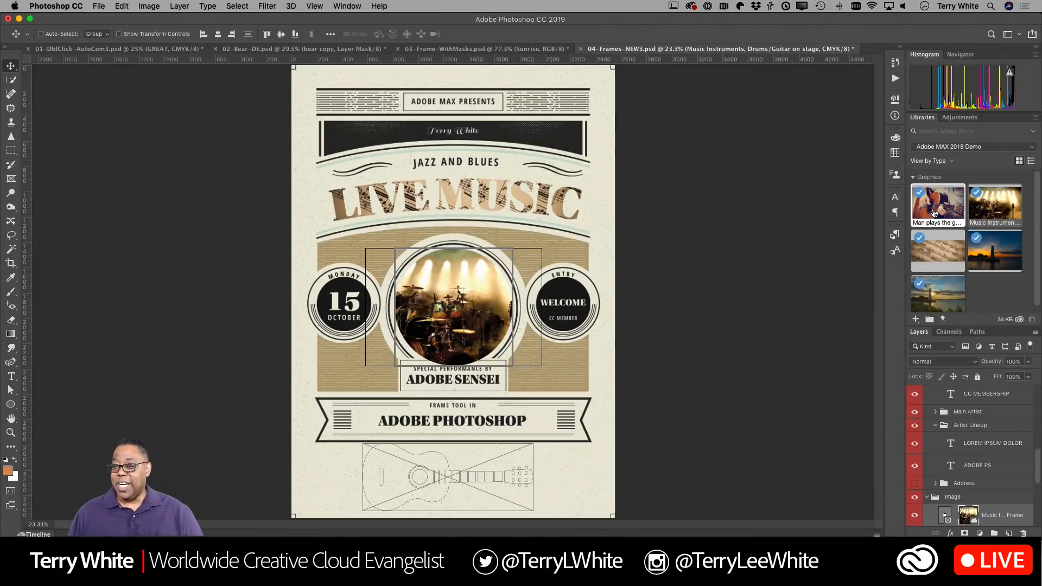
# Fill the guitar-shaped frame on the 04-Frames-NEW3.psd poster with the Man plays the guitar library graphic.
pyautogui.moveTo(934, 211); pyautogui.dragTo(441, 494)
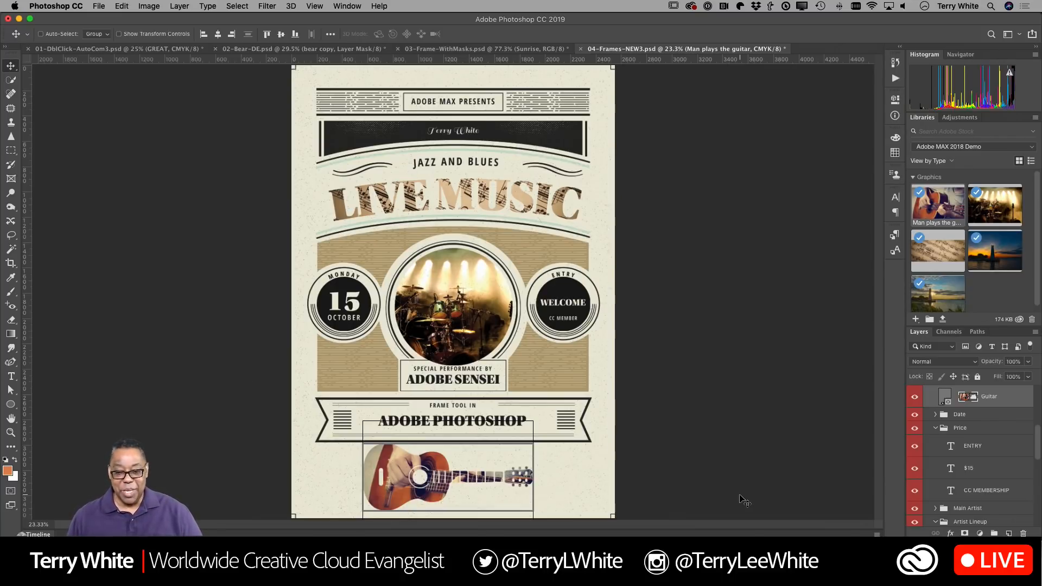
# Switch to Illustrator and start a global edit of the white circle in the first artboard's top Cat's Eye logo.
pyautogui.press('super+Tab')
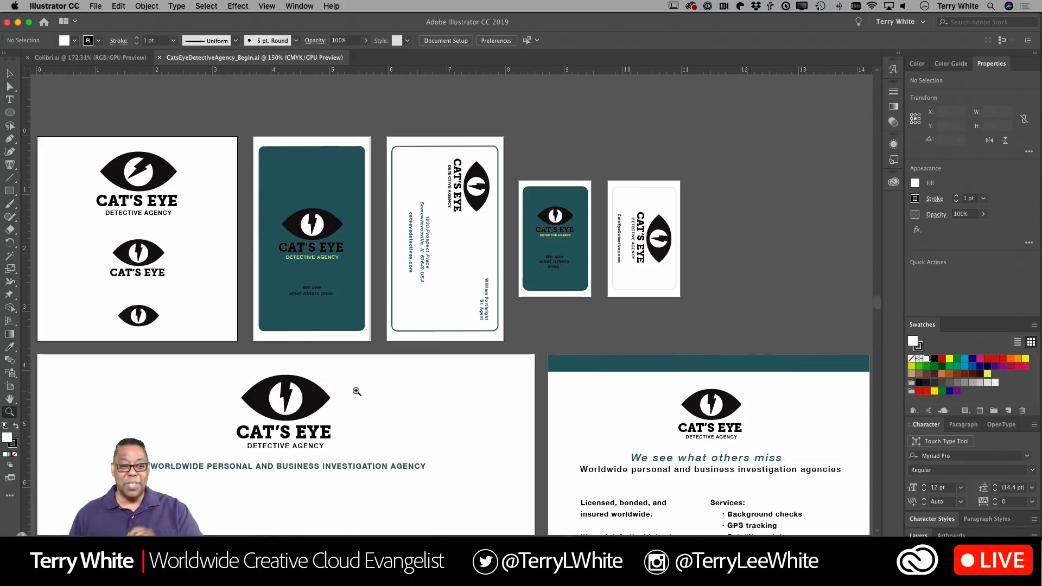
pyautogui.click(10, 87)
pyautogui.click(281, 235)
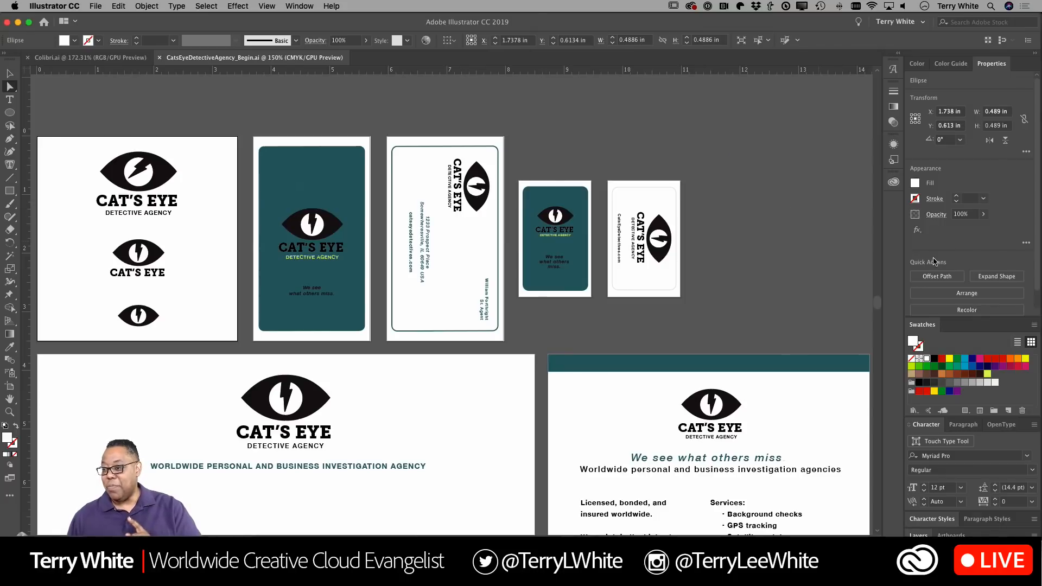
pyautogui.scroll(-2, 965, 266)
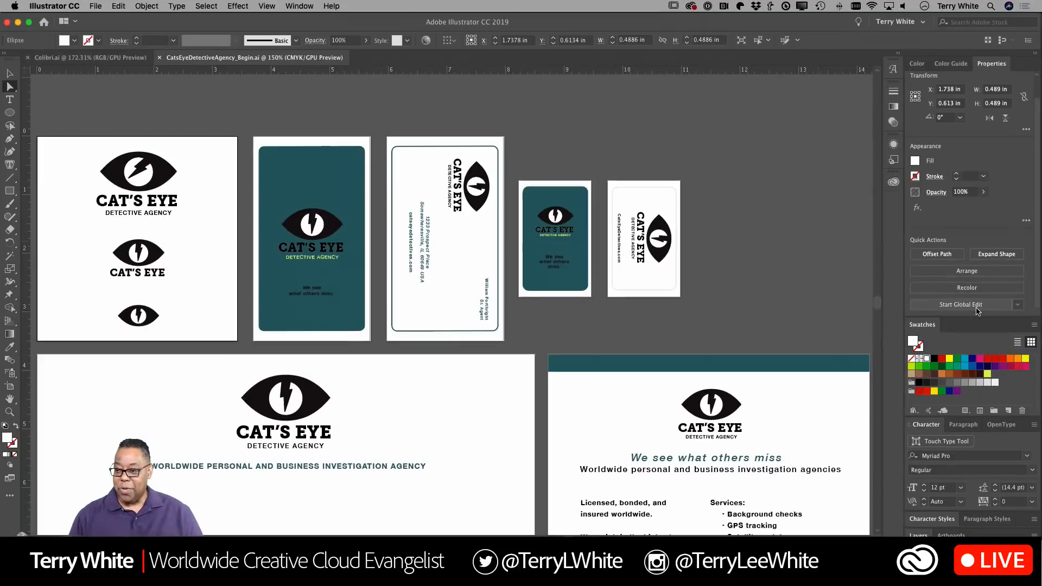
pyautogui.click(974, 307)
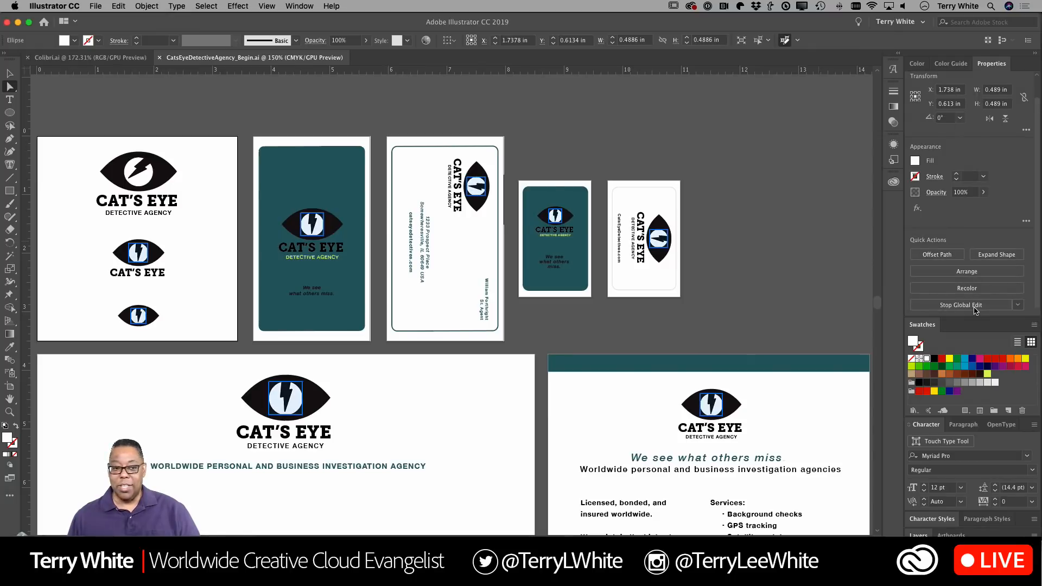
# Try a yellow fill on the globally edited eye circles, and change their fill to red.
pyautogui.click(1025, 359)
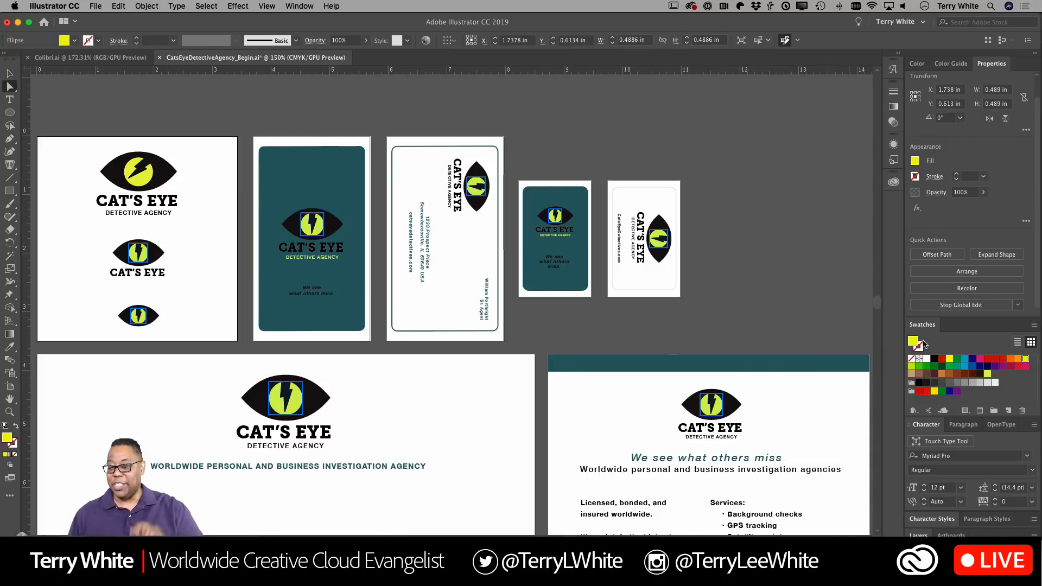
pyautogui.click(942, 359)
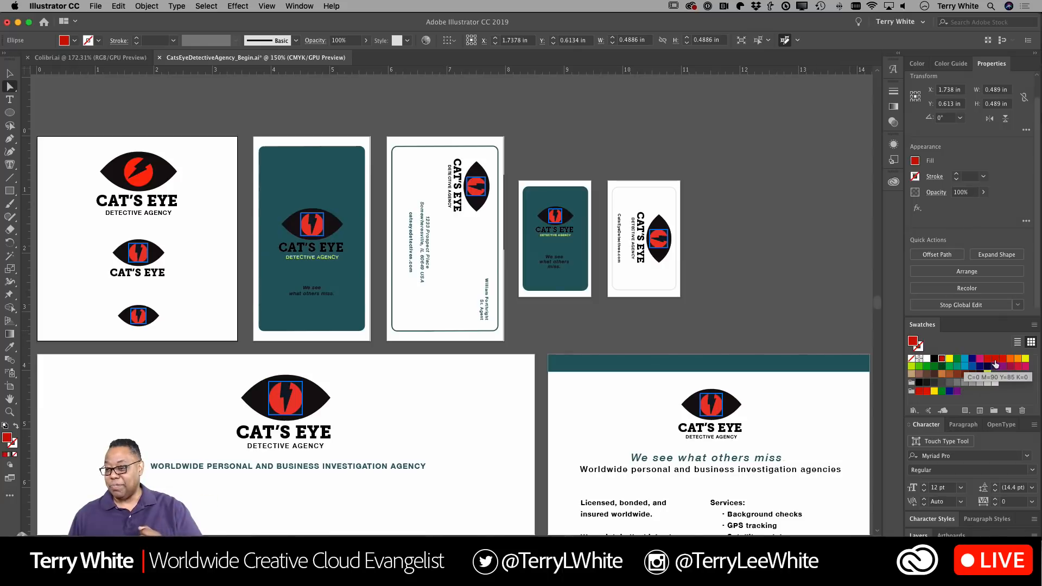
# Change the fill of the globally edited eye circles to yellow and deselect them to end the global edit.
pyautogui.click(1017, 359)
pyautogui.click(1025, 359)
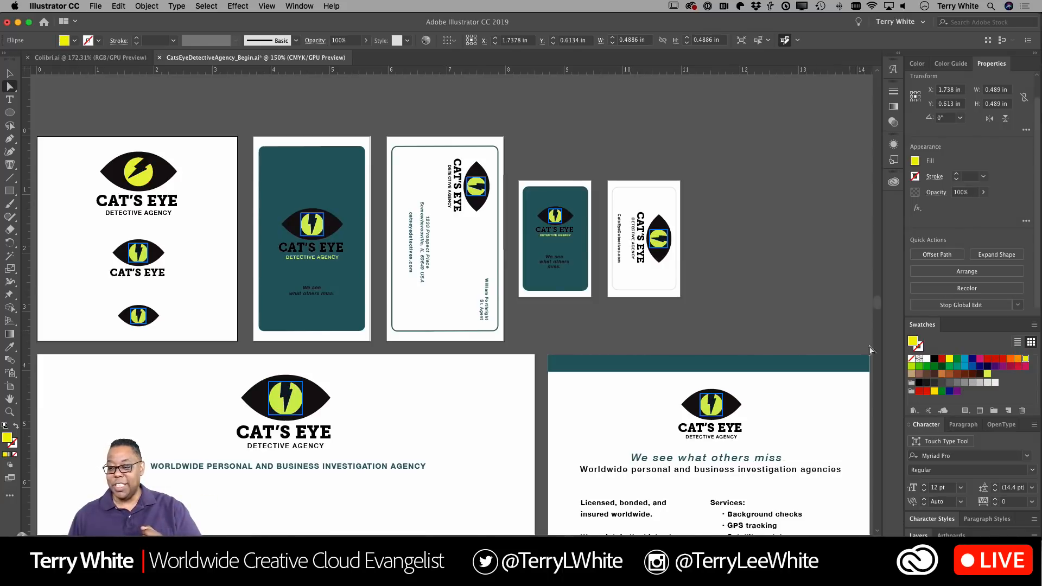
pyautogui.click(747, 299)
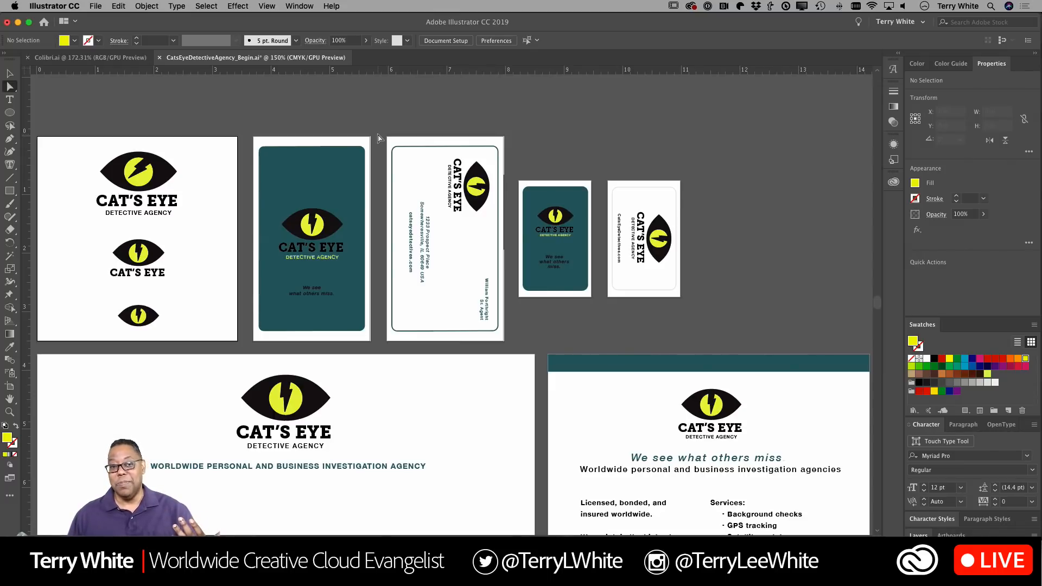
# In Colibri.ai, apply a freeform gradient in Points mode to the inner shape of the hummingbird's front wing.
pyautogui.click(72, 56)
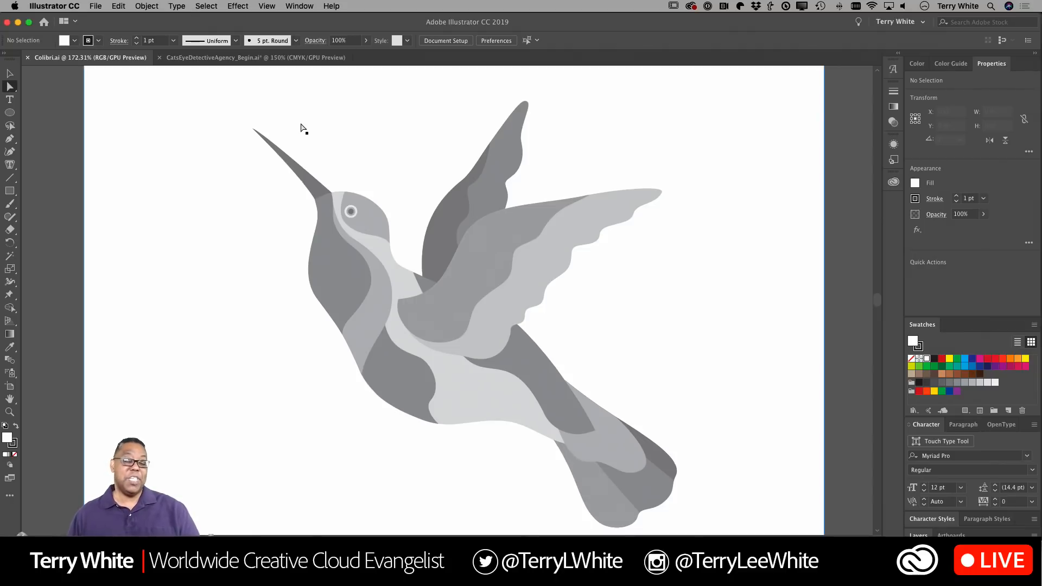
pyautogui.click(470, 273)
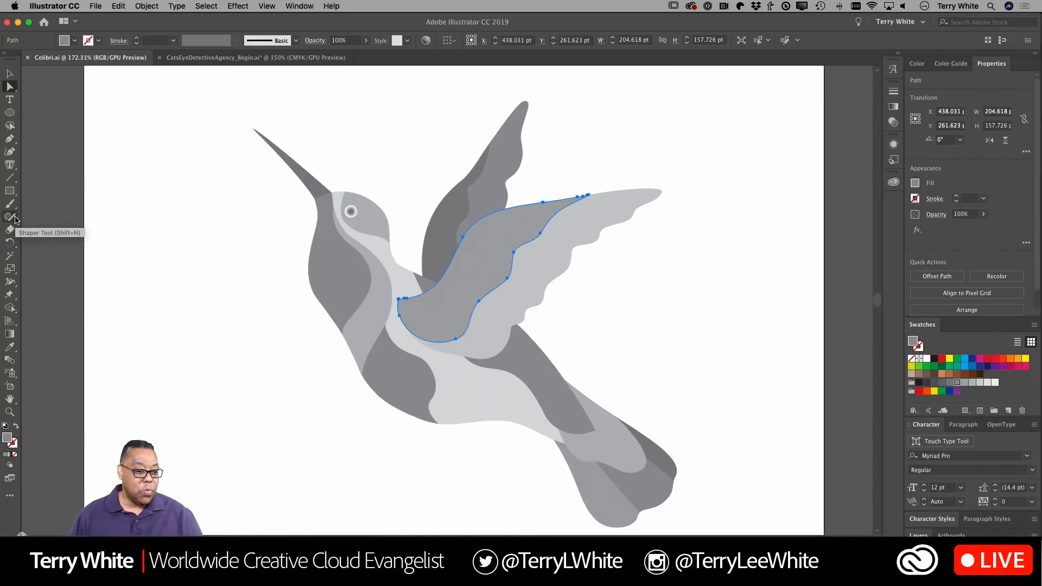
pyautogui.click(21, 333)
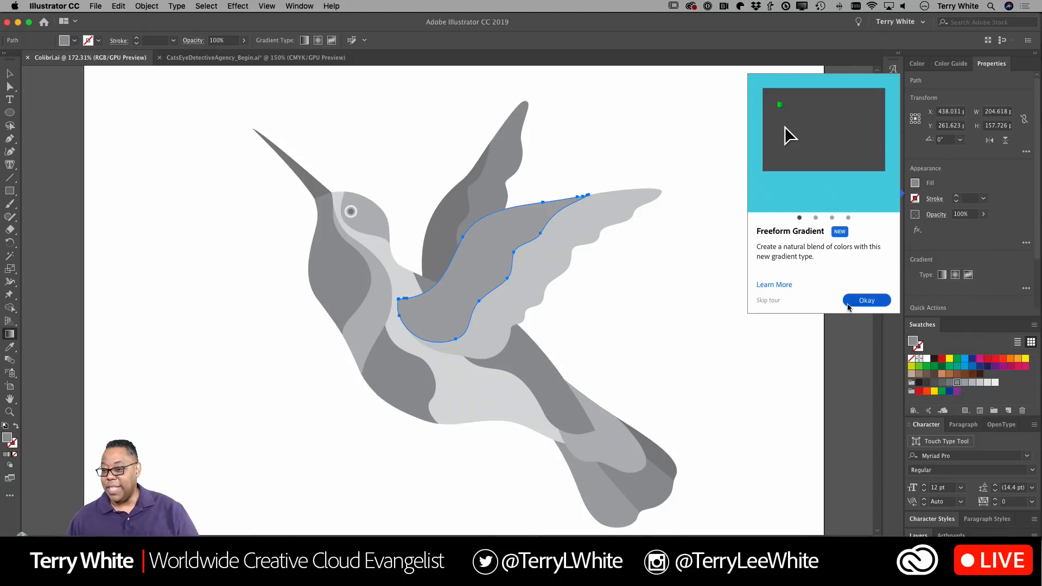
pyautogui.click(866, 301)
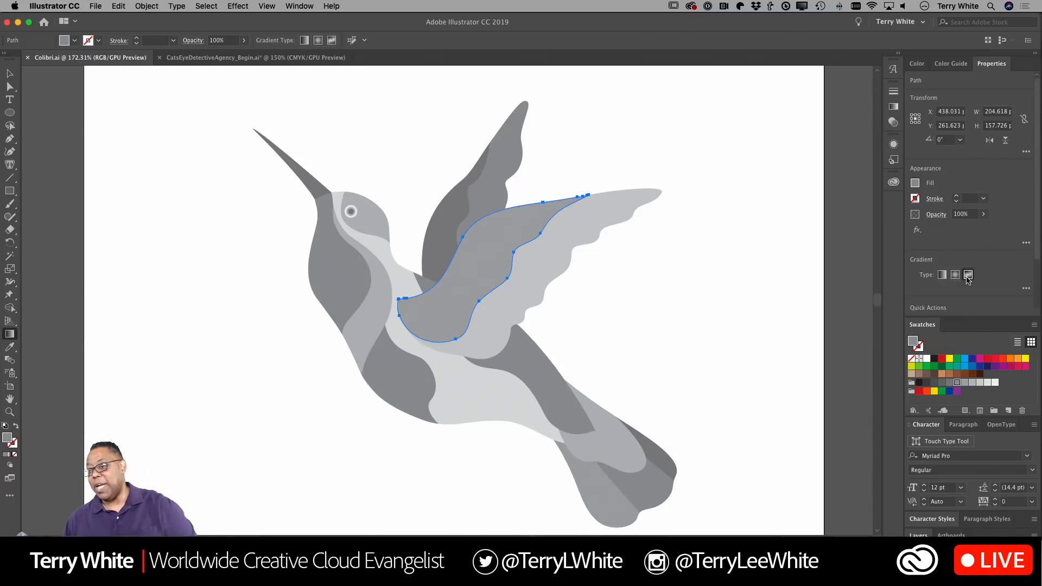
pyautogui.click(968, 276)
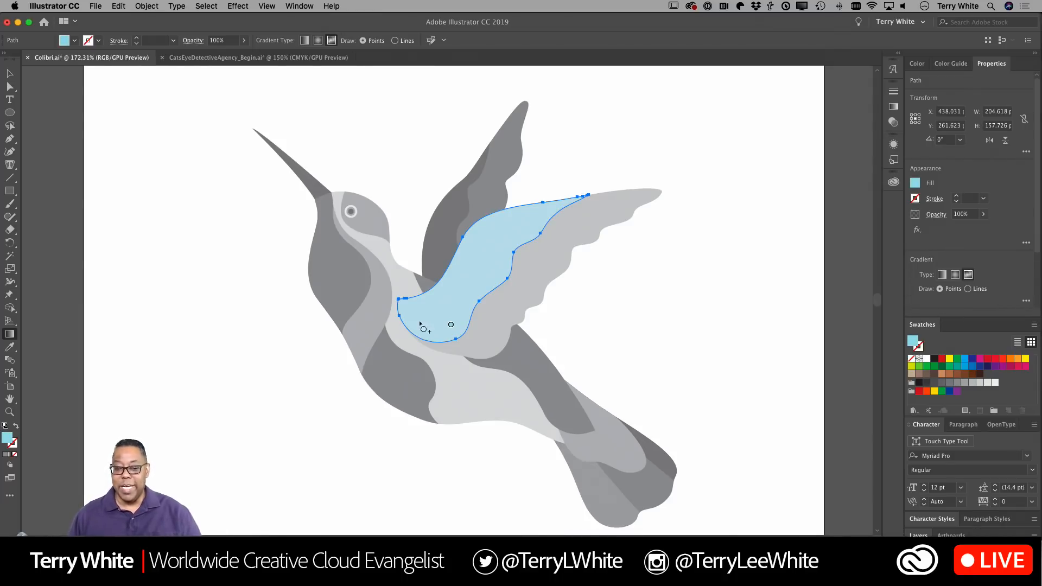
# Build the wing gradient from three color stops: magenta near the body, yellow in the middle and orange toward the tip.
pyautogui.moveTo(449, 326)
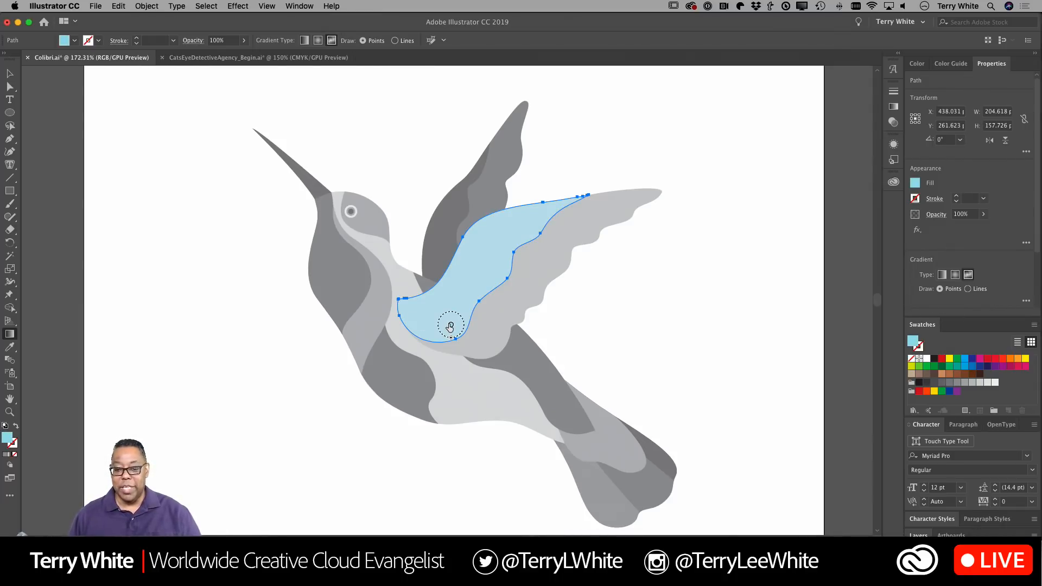
pyautogui.moveTo(450, 328)
pyautogui.mouseDown()
pyautogui.moveTo(434, 310)
pyautogui.moveTo(472, 273)
pyautogui.moveTo(442, 314)
pyautogui.mouseUp()
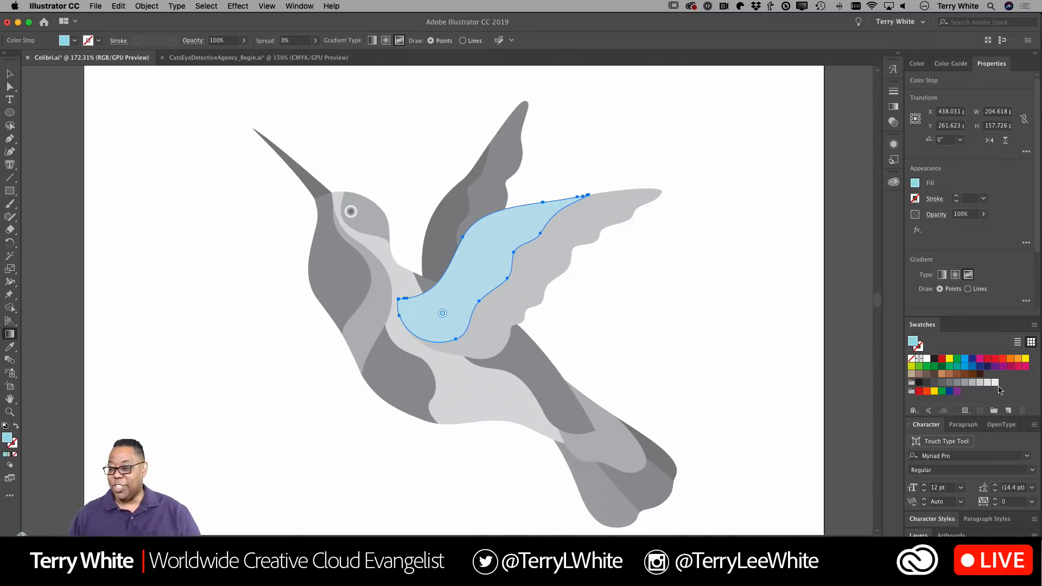
pyautogui.click(979, 360)
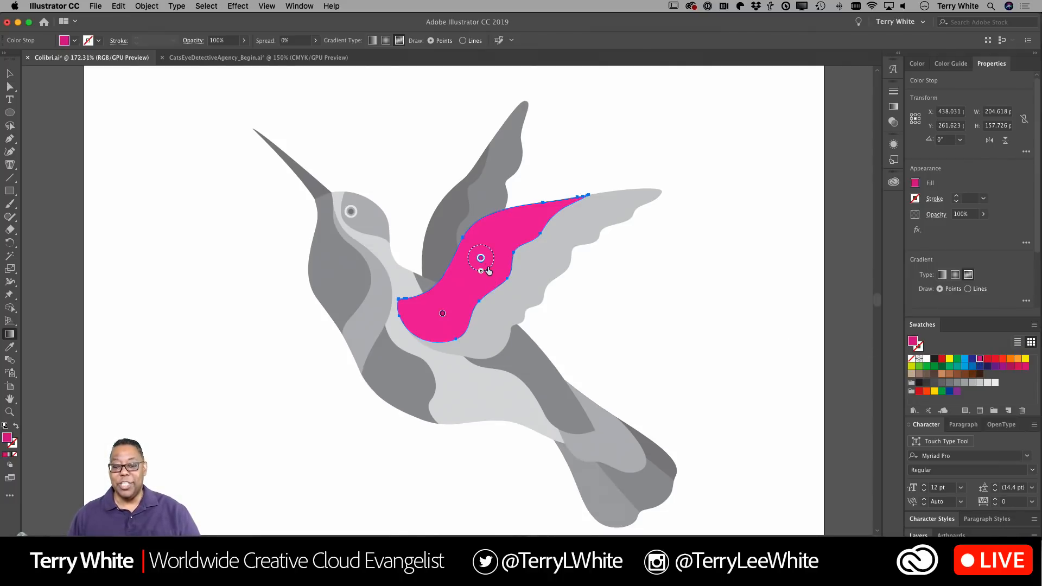
pyautogui.click(1025, 360)
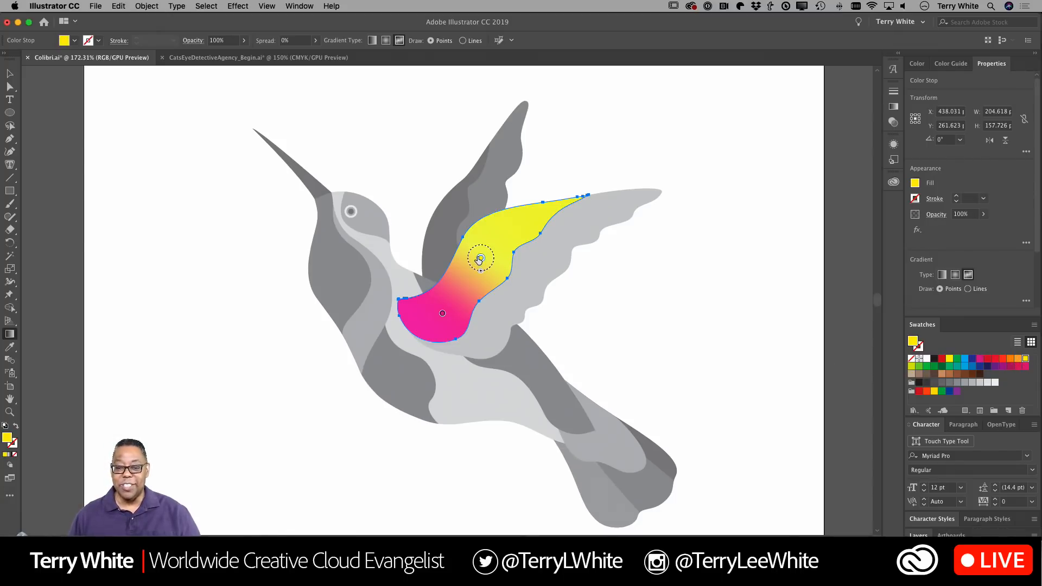
pyautogui.moveTo(480, 259)
pyautogui.mouseDown()
pyautogui.moveTo(414, 302)
pyautogui.moveTo(425, 325)
pyautogui.moveTo(458, 310)
pyautogui.moveTo(458, 282)
pyautogui.moveTo(495, 233)
pyautogui.moveTo(441, 297)
pyautogui.moveTo(418, 302)
pyautogui.moveTo(444, 298)
pyautogui.moveTo(429, 329)
pyautogui.moveTo(423, 309)
pyautogui.moveTo(486, 246)
pyautogui.moveTo(472, 267)
pyautogui.mouseUp()
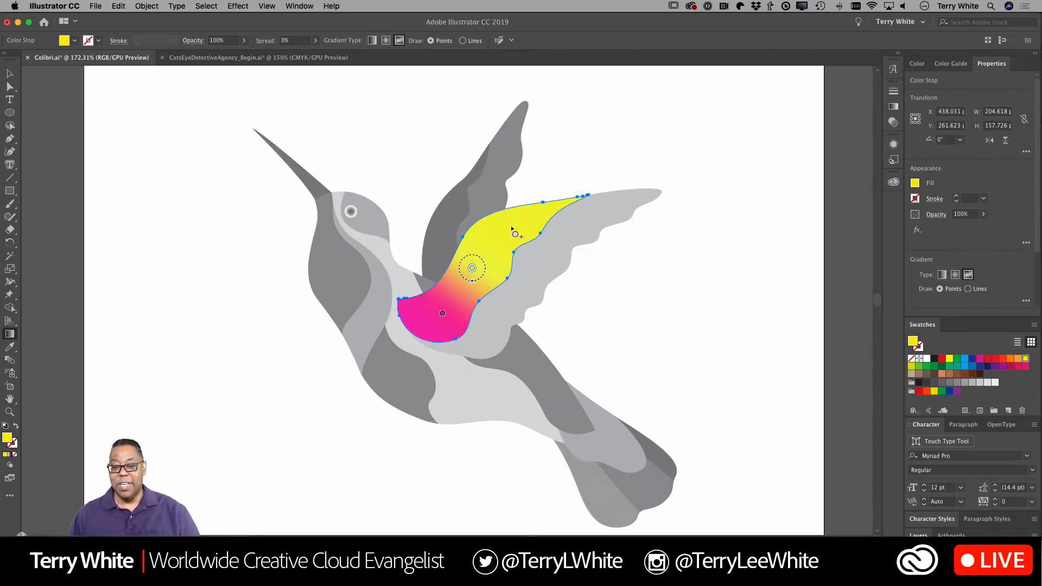
pyautogui.click(513, 225)
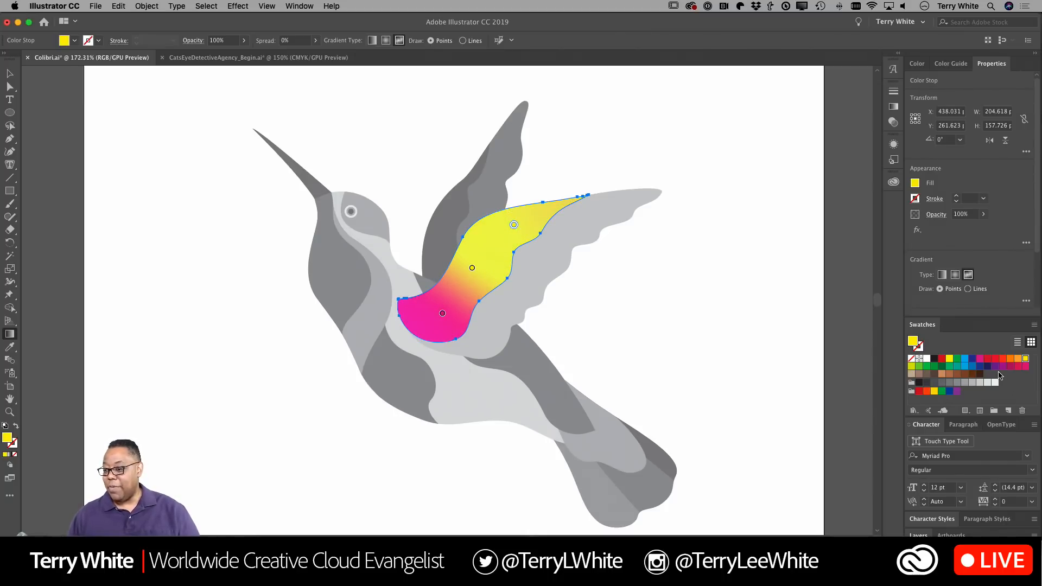
pyautogui.click(1010, 358)
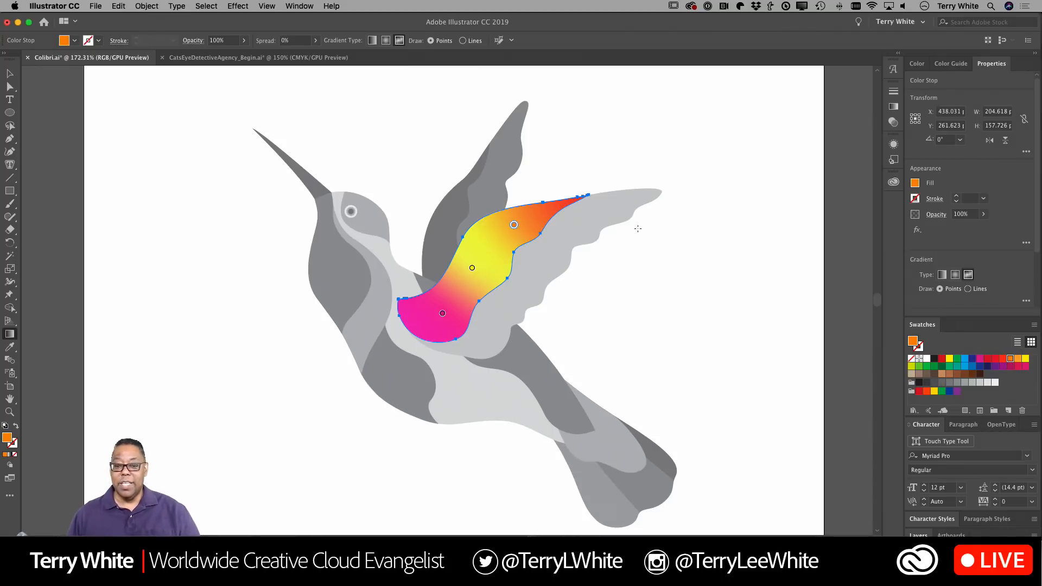
# Rearrange the wing's color stops to orange near the body, yellow in the middle with 14% spread, and magenta toward the tip.
pyautogui.moveTo(513, 224)
pyautogui.mouseDown()
pyautogui.moveTo(469, 260)
pyautogui.moveTo(478, 246)
pyautogui.moveTo(512, 248)
pyautogui.moveTo(527, 226)
pyautogui.mouseUp()
pyautogui.moveTo(476, 248); pyautogui.dragTo(476, 272)
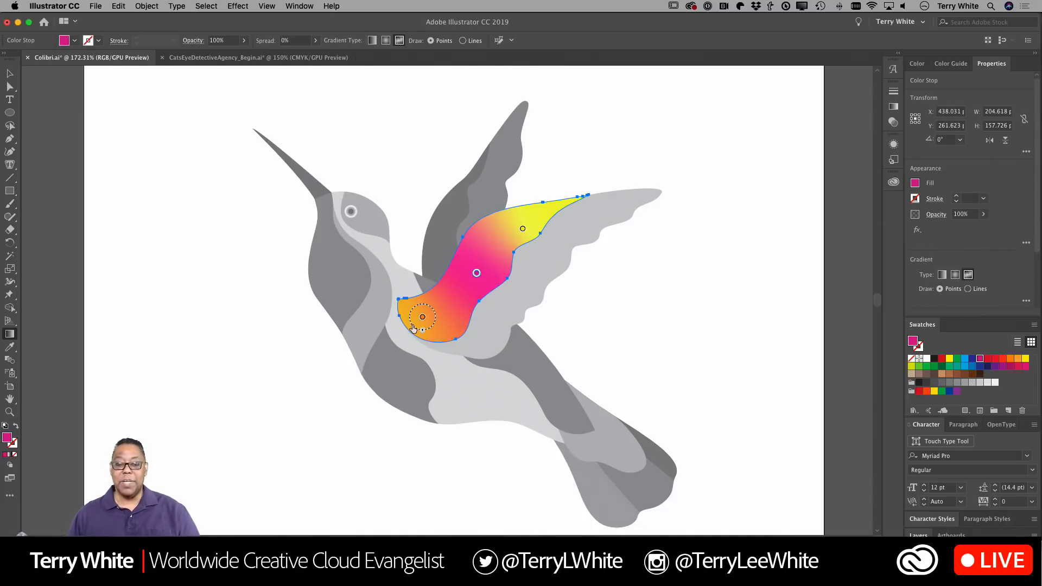
pyautogui.moveTo(422, 325); pyautogui.dragTo(437, 327)
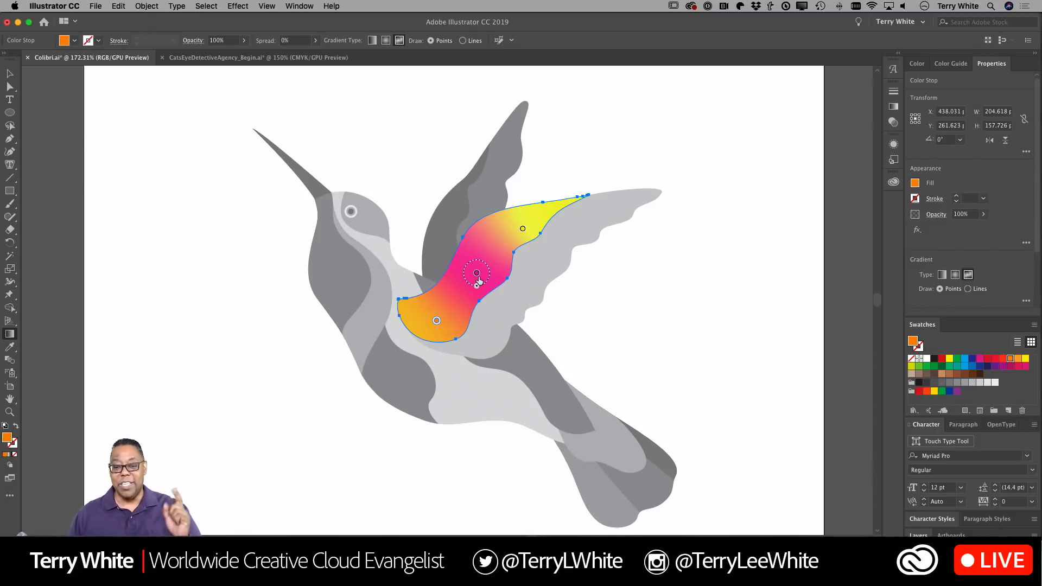
pyautogui.moveTo(476, 274)
pyautogui.mouseDown()
pyautogui.moveTo(488, 252)
pyautogui.moveTo(538, 218)
pyautogui.moveTo(475, 265)
pyautogui.moveTo(538, 225)
pyautogui.moveTo(481, 270)
pyautogui.mouseUp()
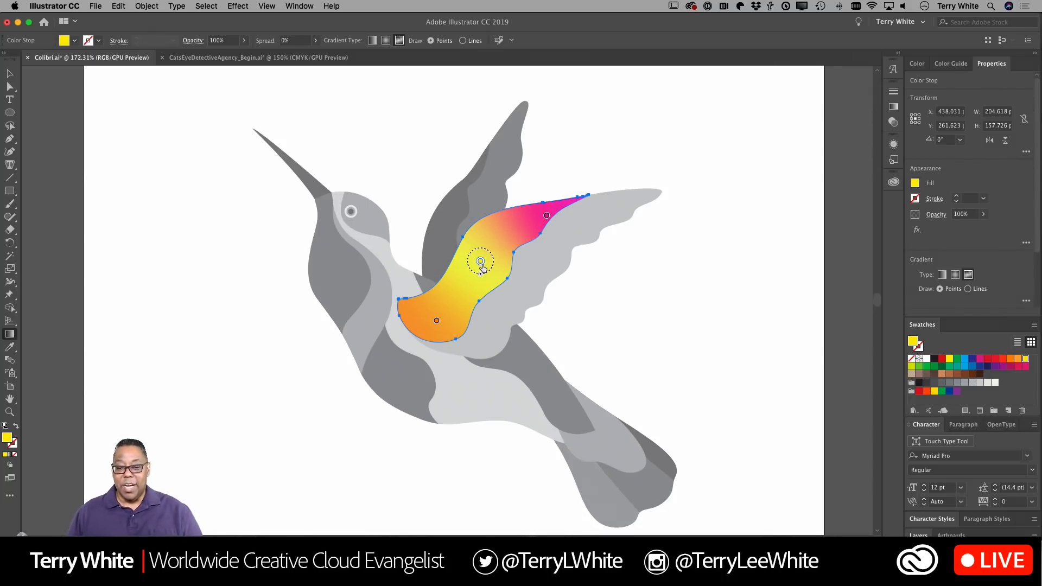
pyautogui.moveTo(480, 275)
pyautogui.mouseDown()
pyautogui.moveTo(478, 292)
pyautogui.moveTo(478, 268)
pyautogui.mouseUp()
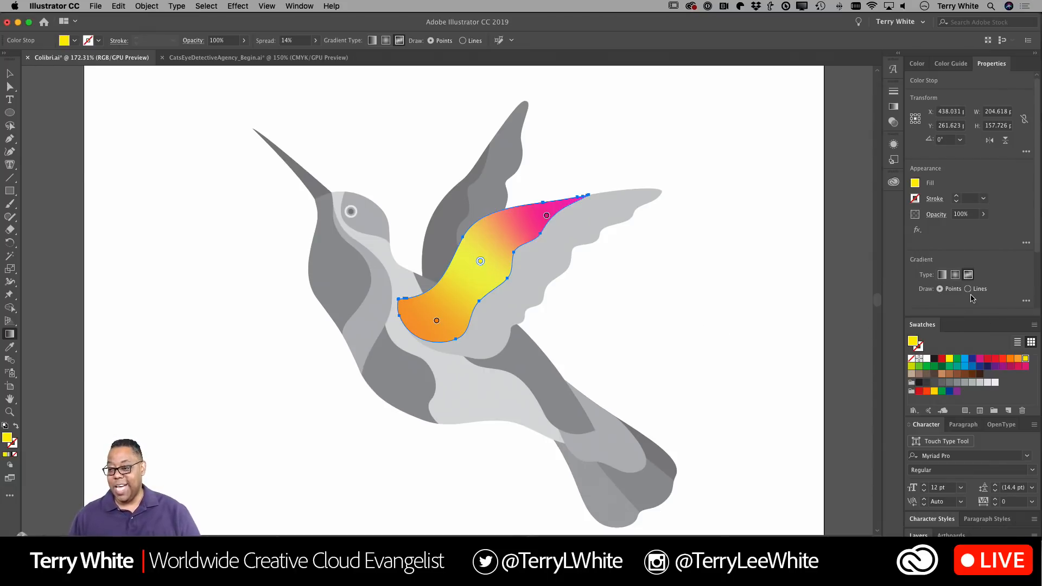
# Draw a curved freeform gradient line with three color stops along the wing, from the body end toward the tip.
pyautogui.click(968, 289)
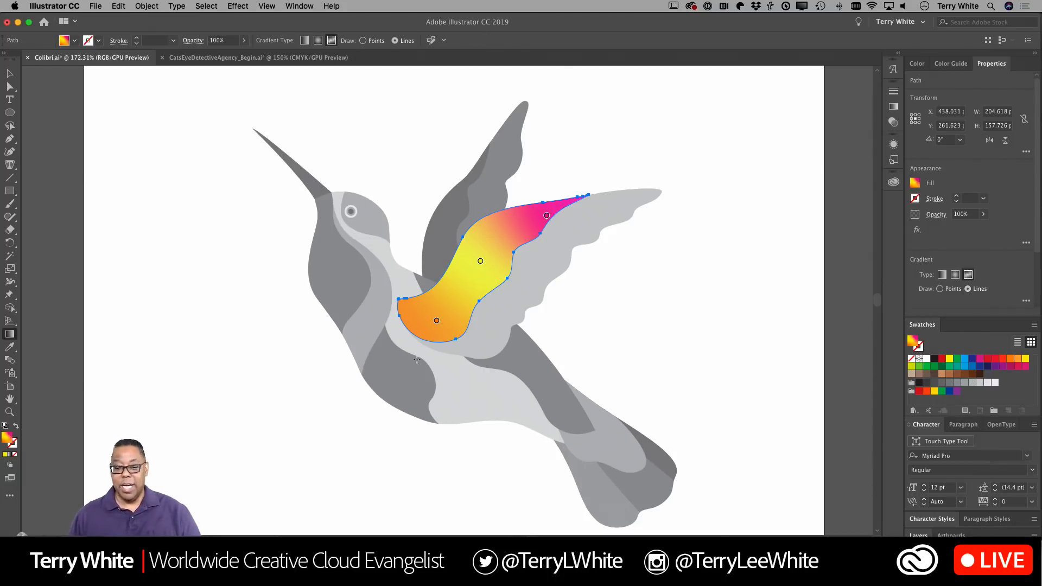
pyautogui.click(414, 307)
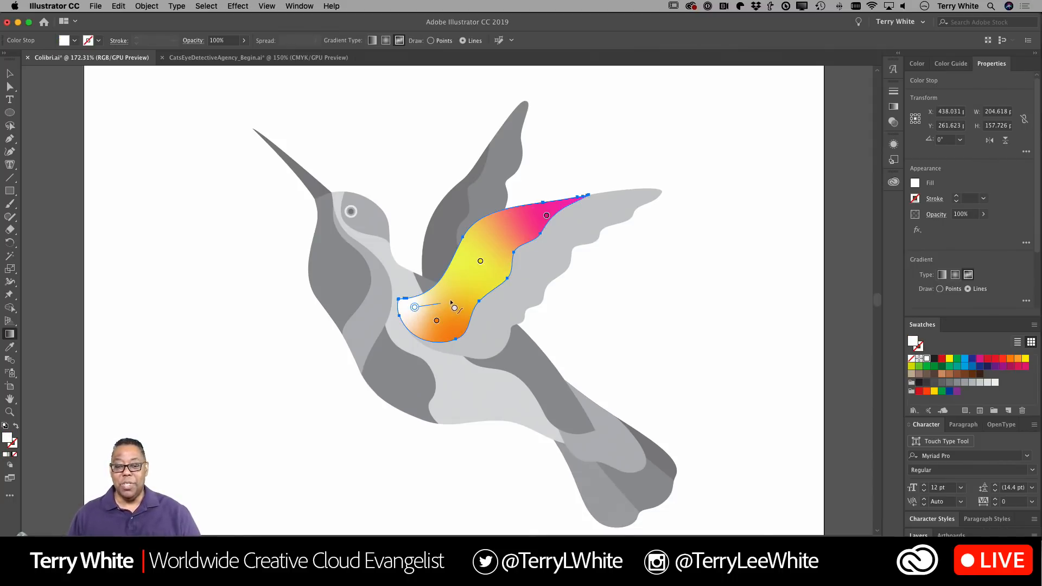
pyautogui.click(491, 272)
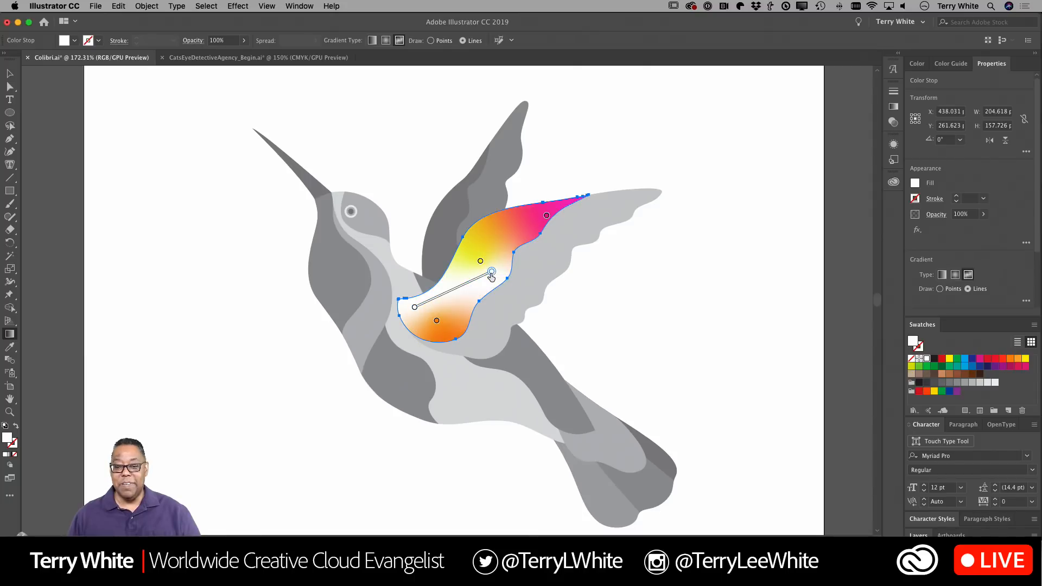
pyautogui.click(526, 211)
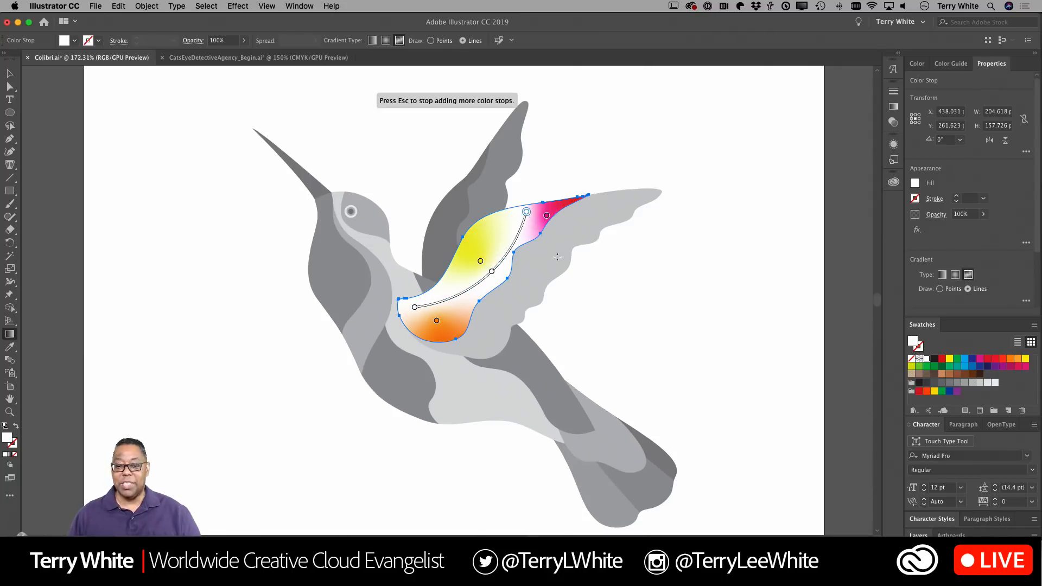
# Recolor the gradient line's stop near the wing tip red and its middle stop green.
pyautogui.doubleClick(526, 213)
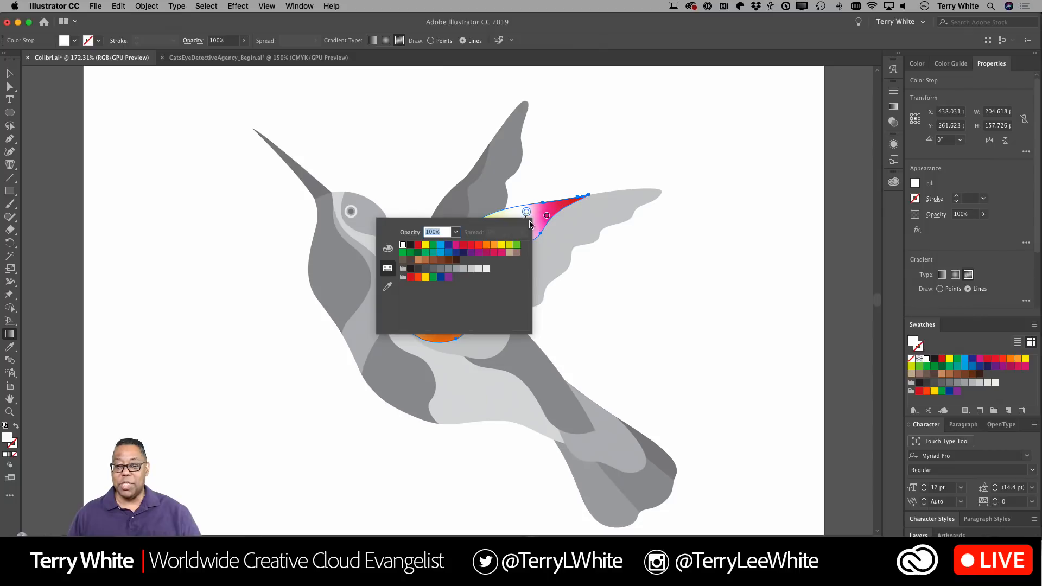
pyautogui.click(471, 244)
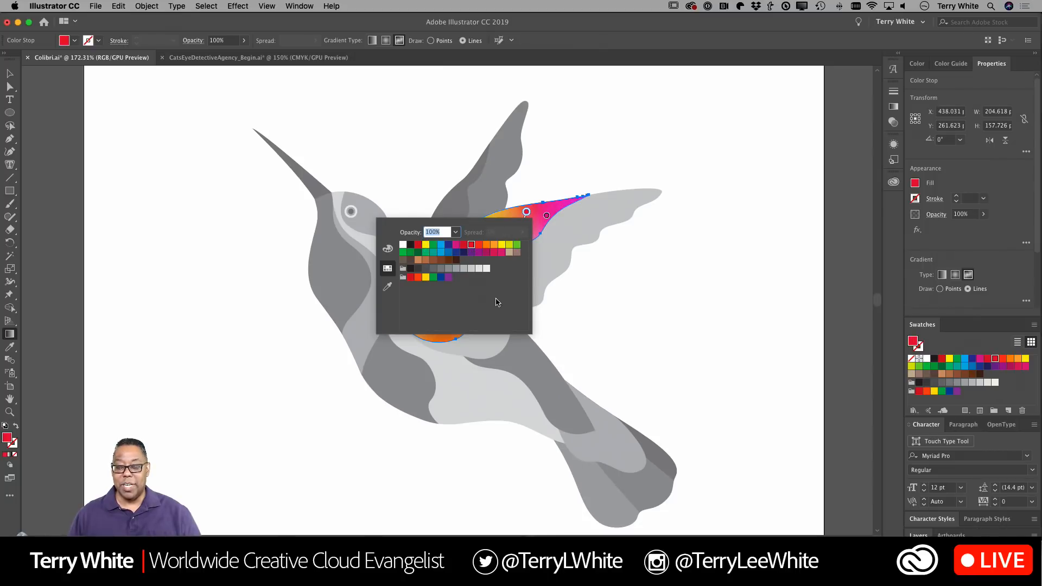
pyautogui.click(561, 242)
pyautogui.doubleClick(491, 272)
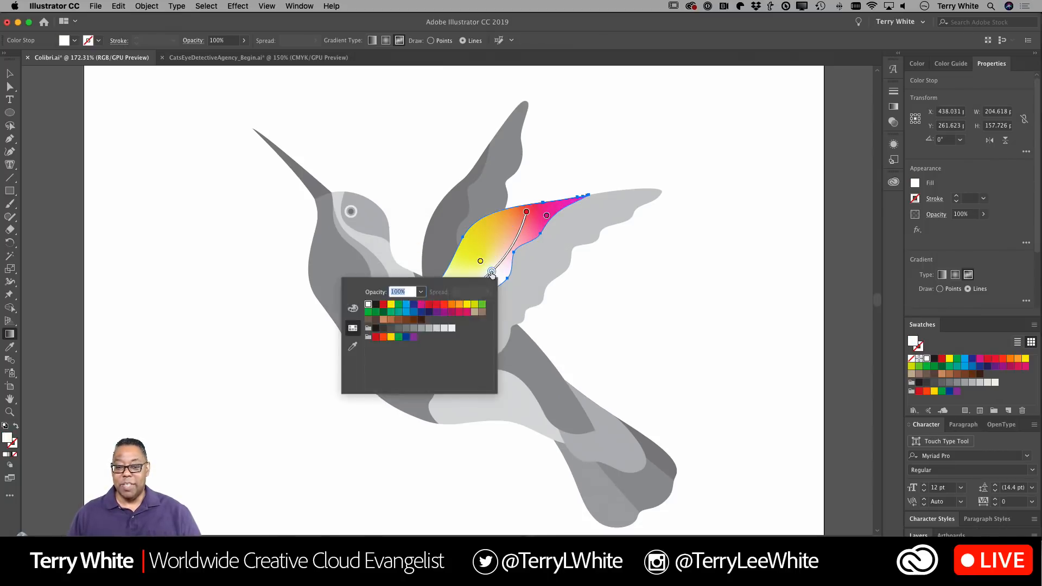
pyautogui.click(466, 305)
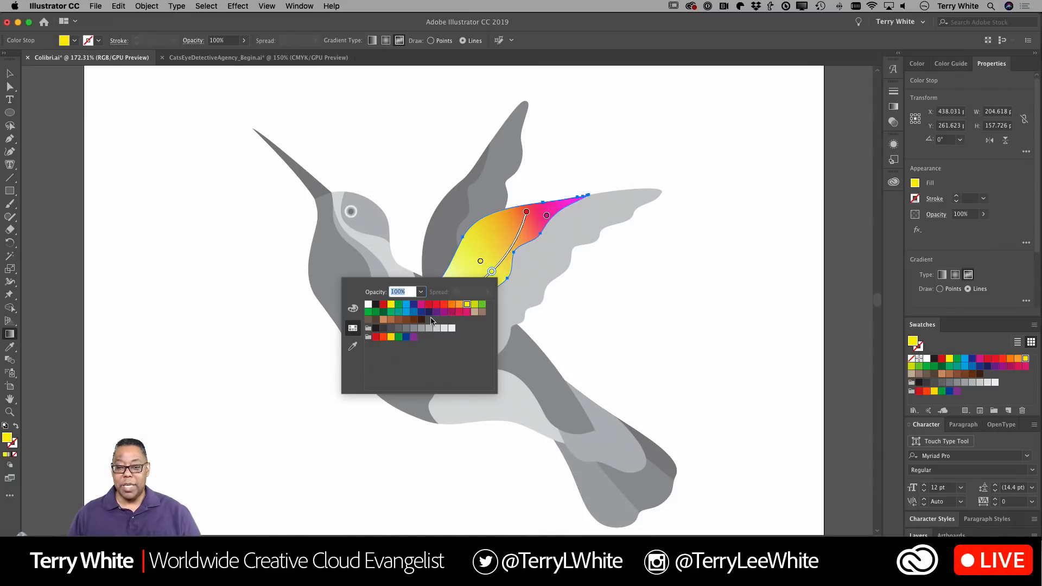
pyautogui.click(482, 305)
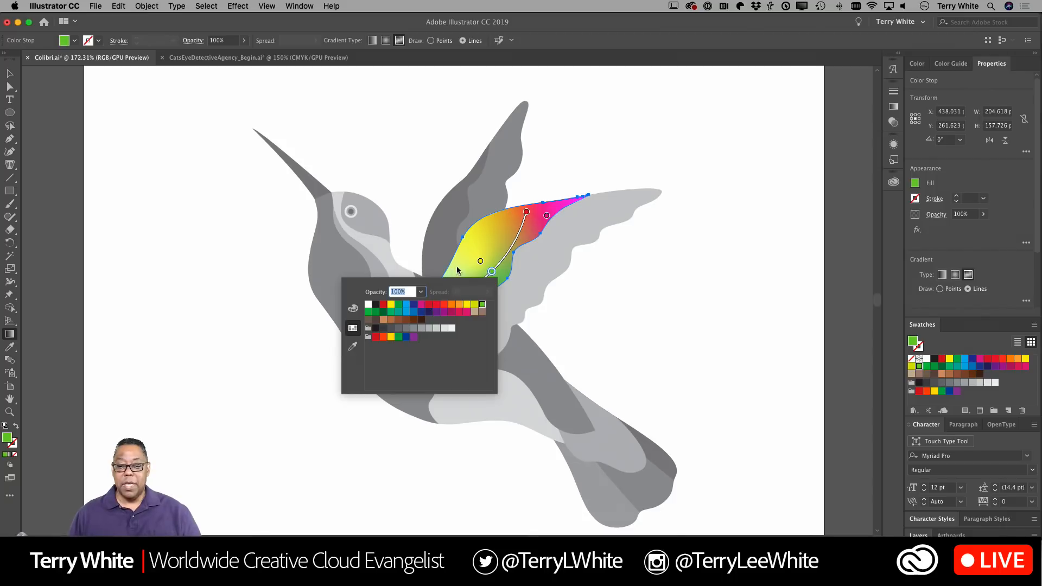
pyautogui.click(475, 273)
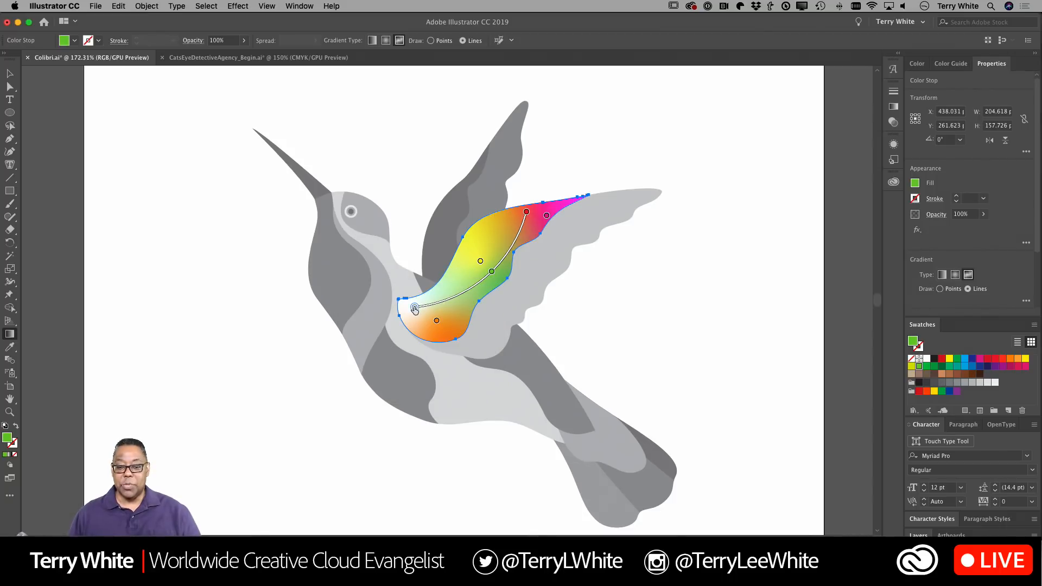
# Recolor the gradient line's stop at the body end magenta, and leave gradient editing by deselecting the wing.
pyautogui.doubleClick(415, 308)
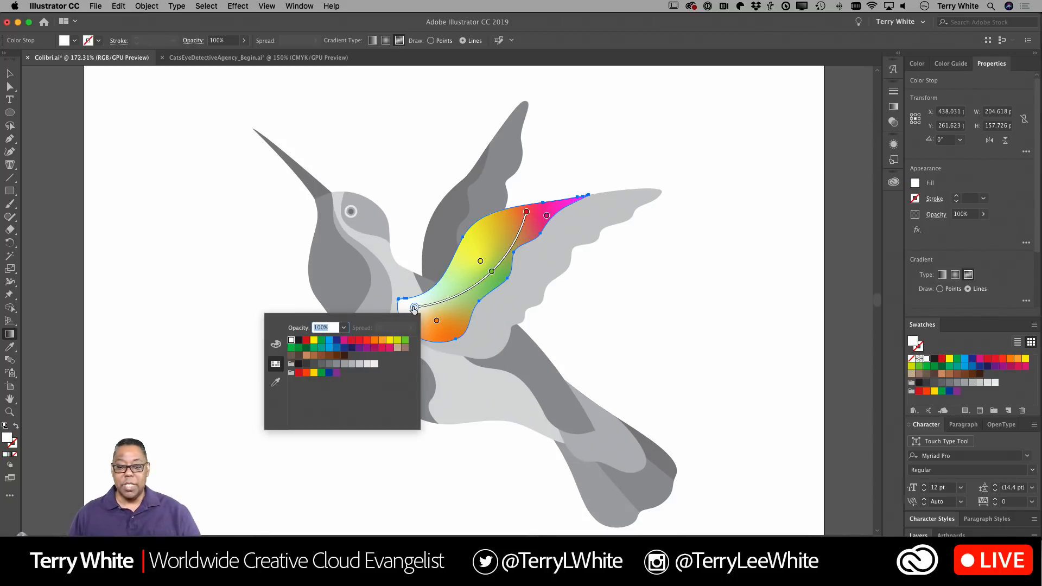
pyautogui.click(344, 339)
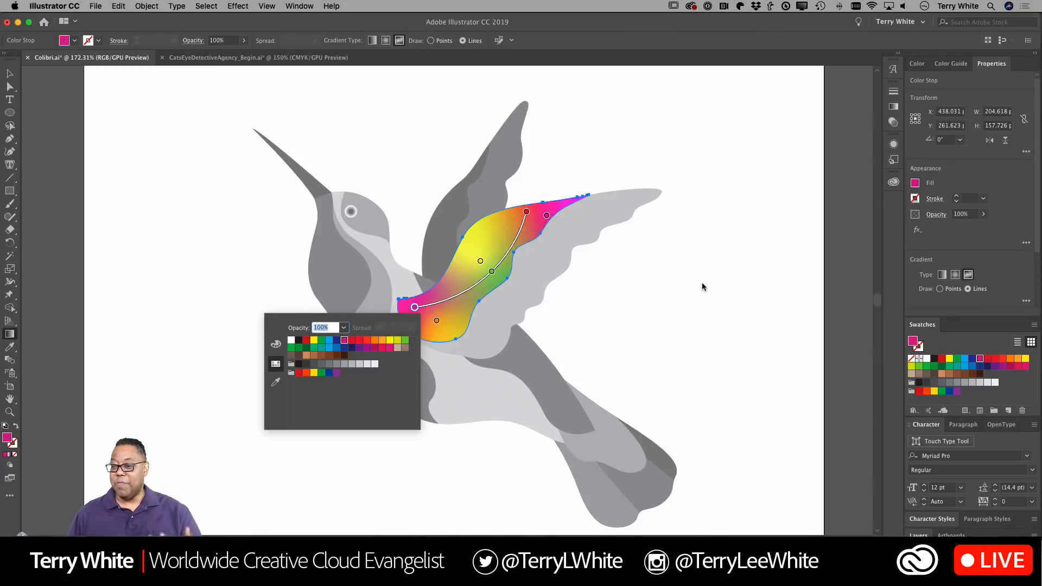
pyautogui.click(639, 299)
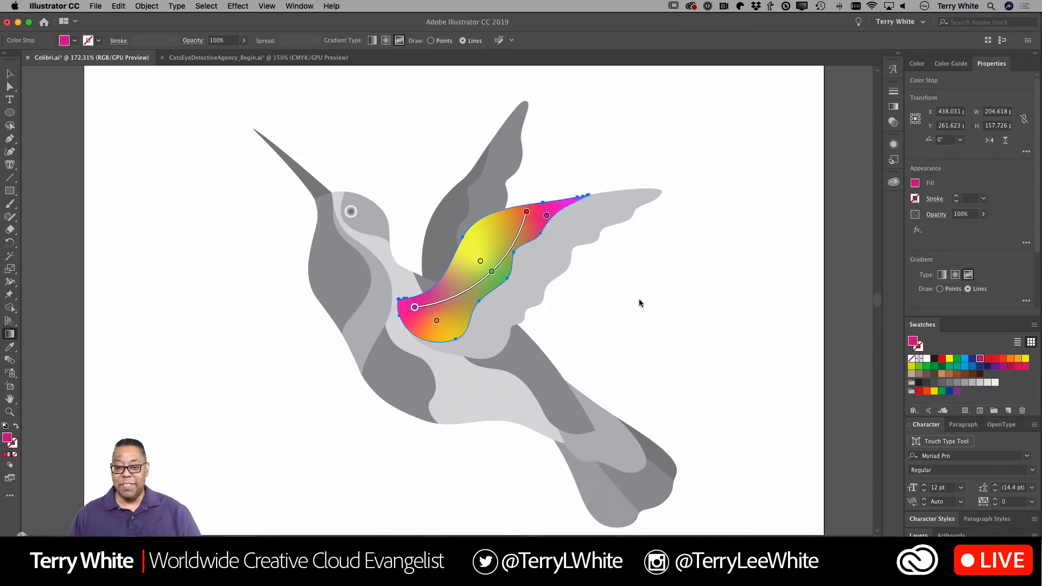
pyautogui.click(10, 73)
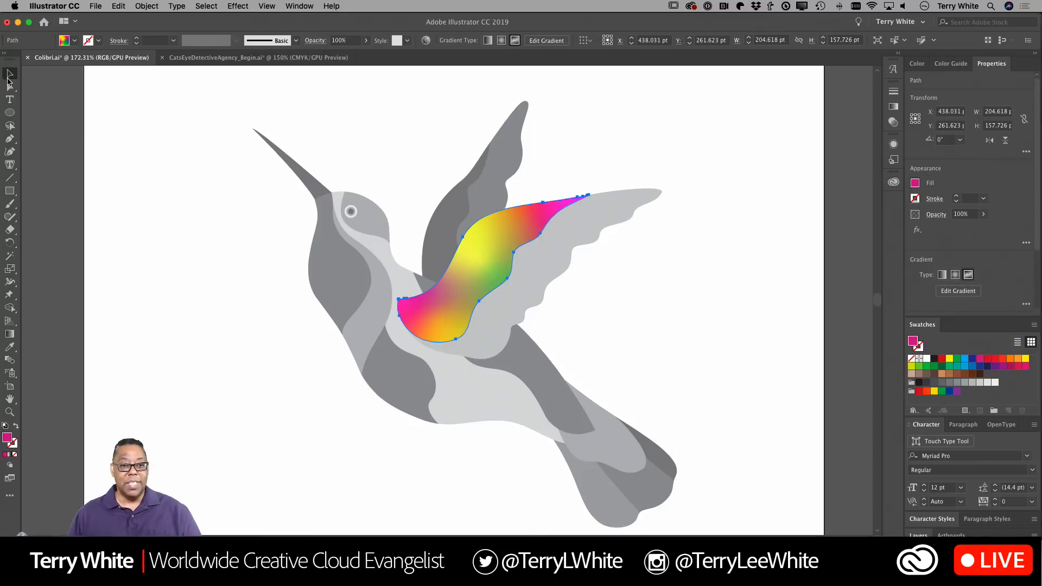
pyautogui.click(173, 197)
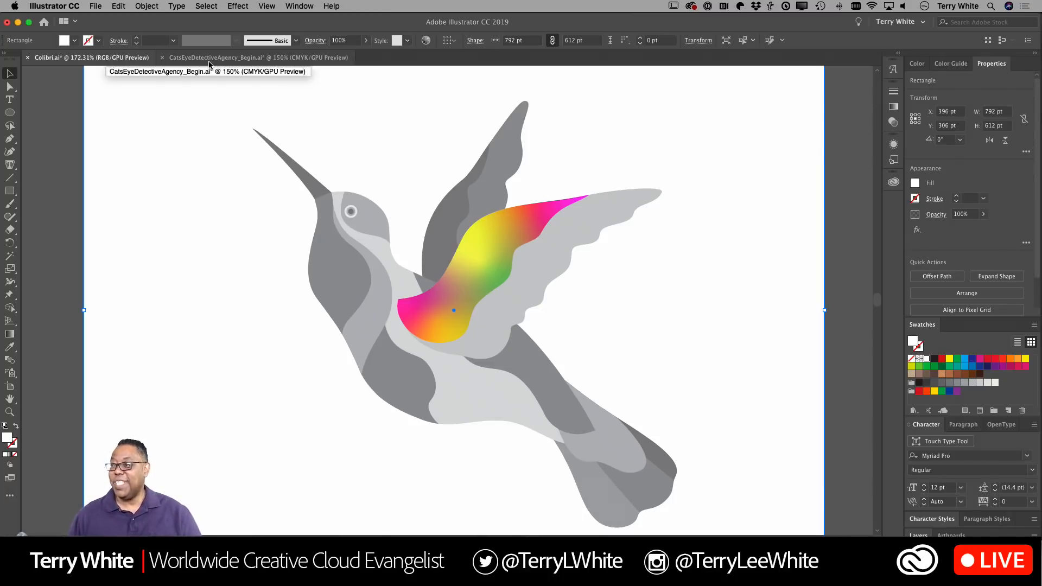
# Switch to InDesign with the EmergeConcertProgram.indd document.
pyautogui.press('super+Tab')
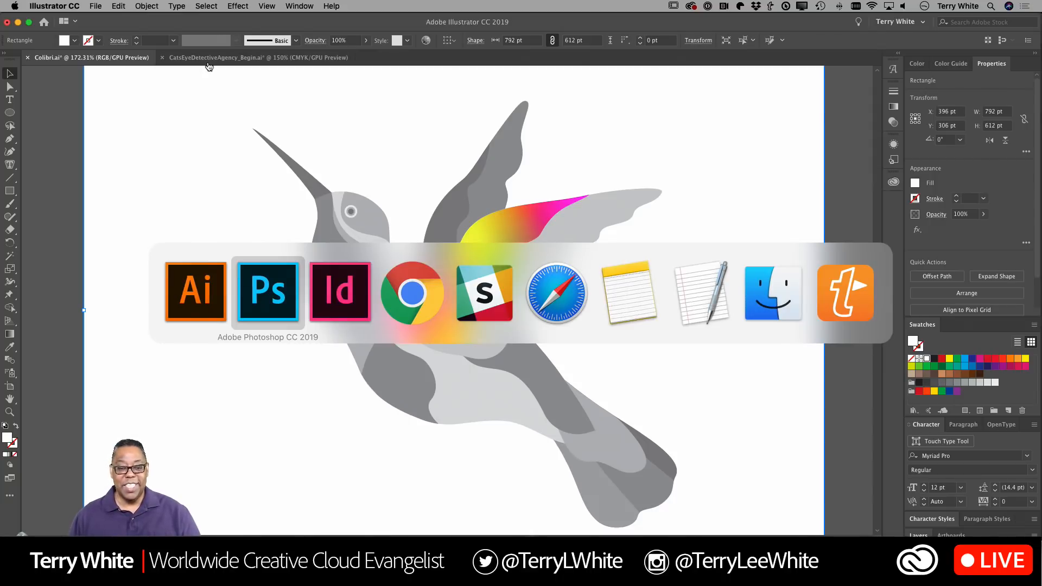
pyautogui.press('super+Tab')
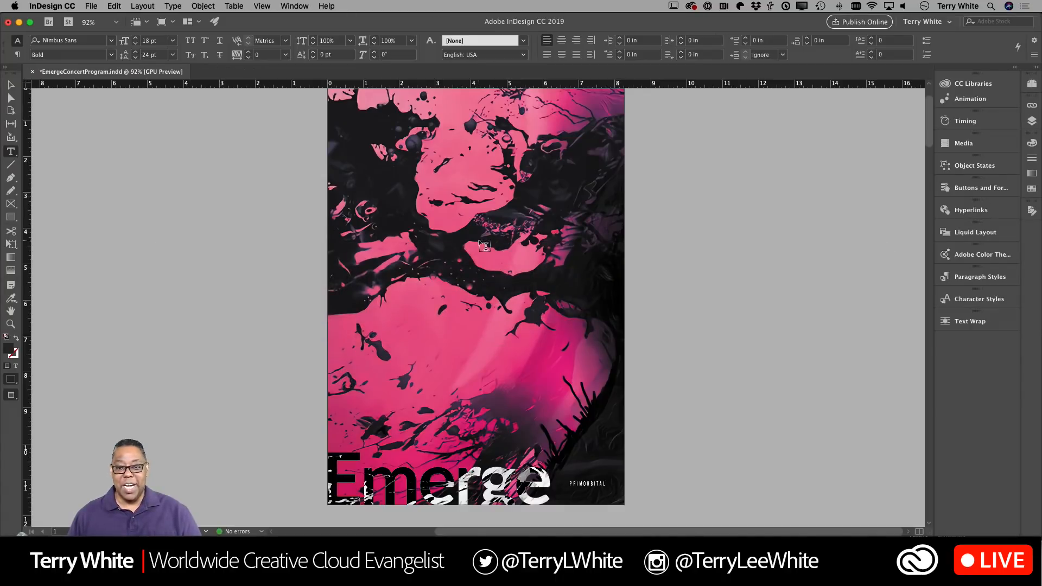
# Zoom out to 5% to examine all the spreads of the concert program at once.
pyautogui.scroll(-5, 515, 247)
pyautogui.keyDown('super'); pyautogui.click(515, 246); pyautogui.keyUp('super')
pyautogui.press('super+minus')
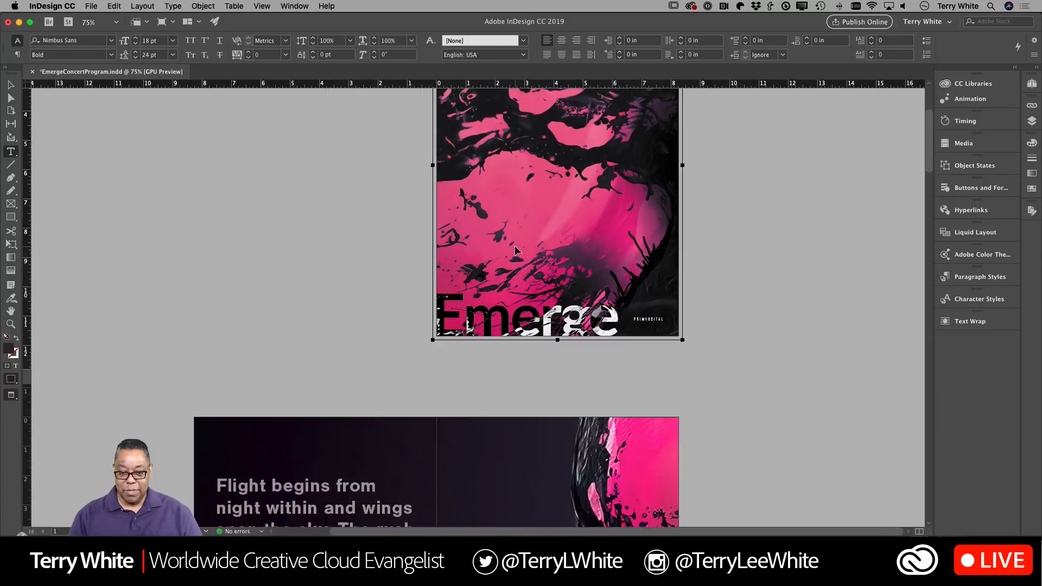
pyautogui.press('super+minus')
pyautogui.press('super+minus')
pyautogui.press('super+minus')
pyautogui.press('super+minus')
pyautogui.press('super+minus')
pyautogui.press('super+minus')
pyautogui.press('super+minus')
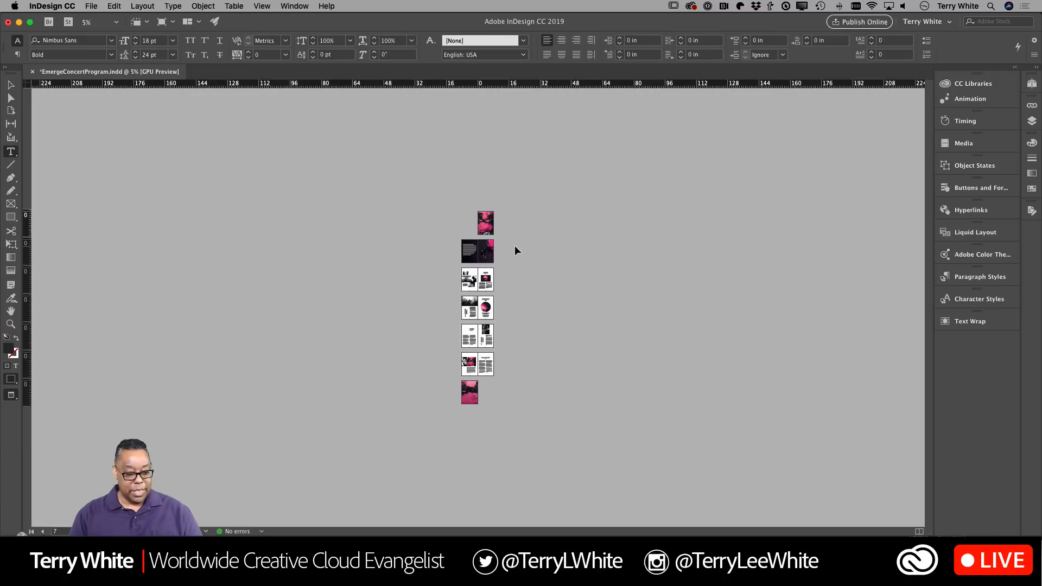
# Go to the spread on pages 4 and 5 with the black-and-white concert photos and fit it in the window.
pyautogui.press('super+equal')
pyautogui.press('super+equal')
pyautogui.press('super+equal')
pyautogui.press('super+equal')
pyautogui.press('super+equal')
pyautogui.press('super+equal')
pyautogui.press('super+equal')
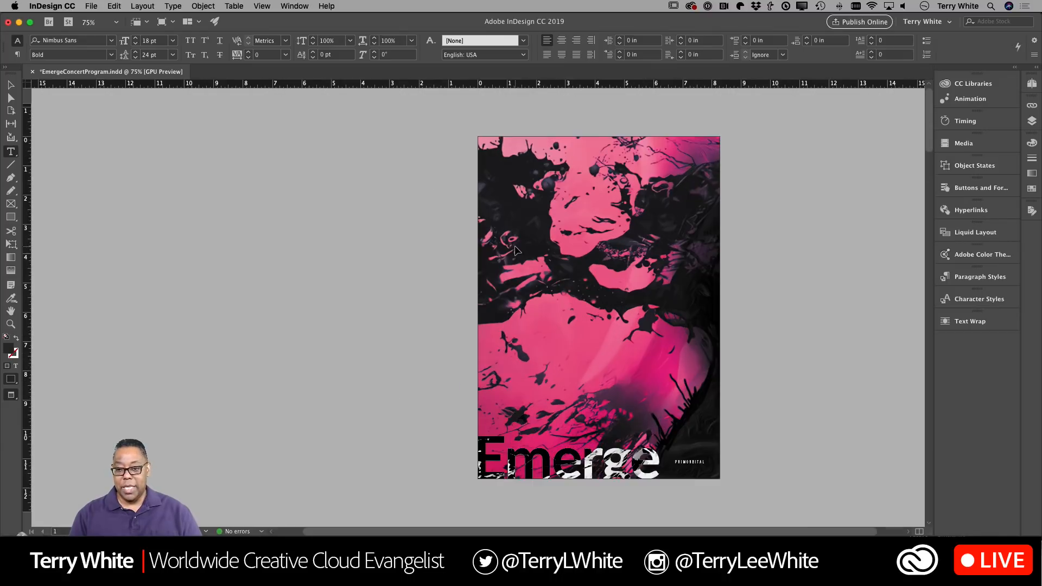
pyautogui.scroll(-5, 518, 250)
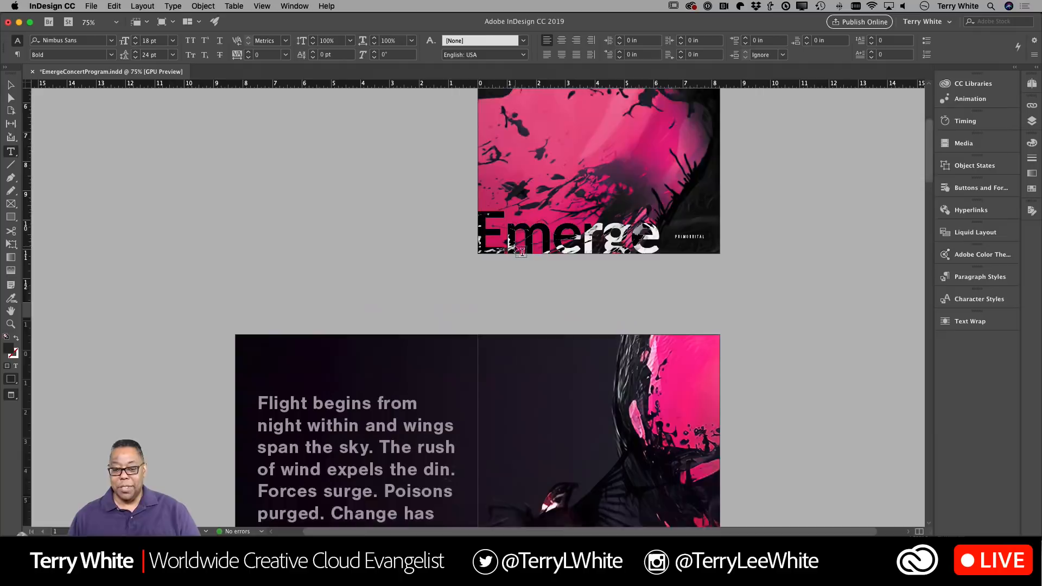
pyautogui.scroll(-10, 521, 251)
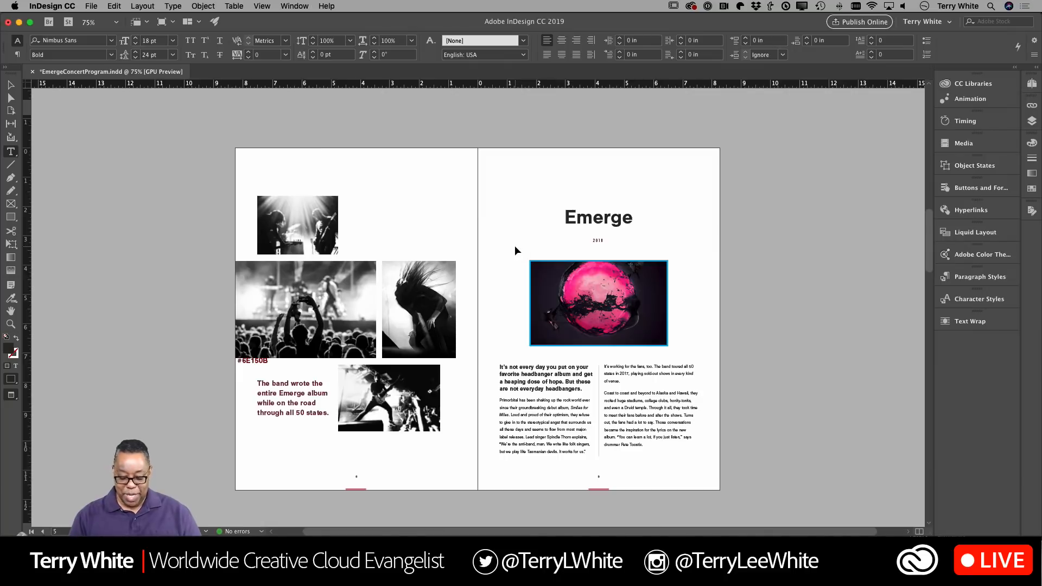
pyautogui.press('super+0')
pyautogui.press('alt+super+0')
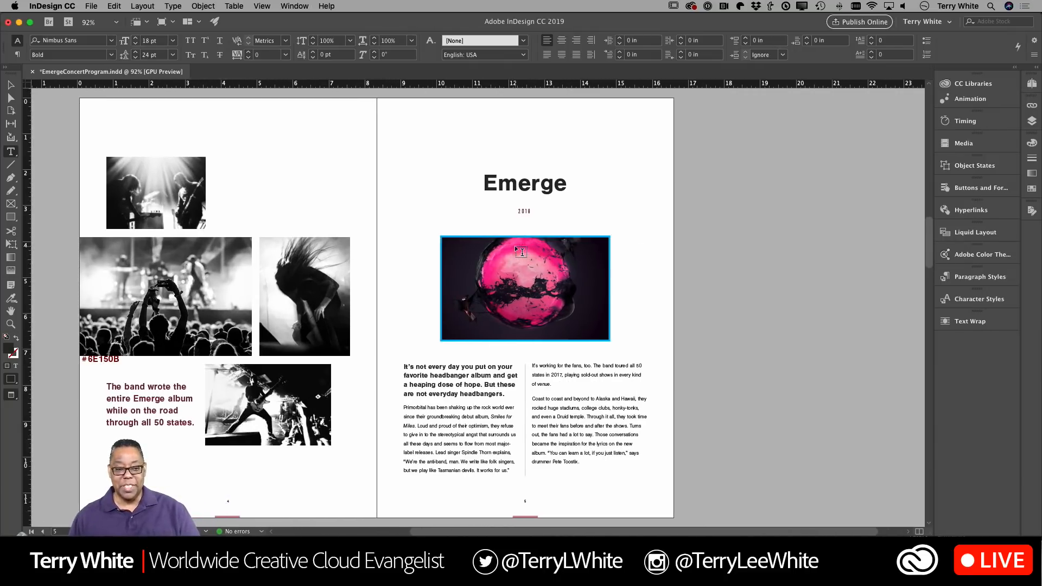
# Try to find stock images similar to the black-and-white concert crowd photo stored in the WWSC 2018 library.
pyautogui.click(10, 84)
pyautogui.click(277, 300)
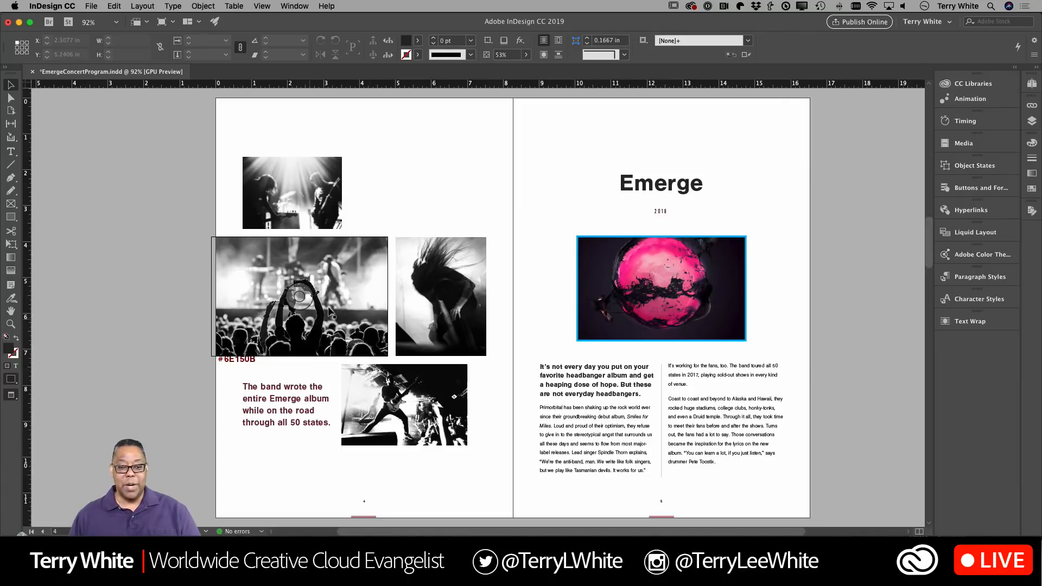
pyautogui.click(432, 212)
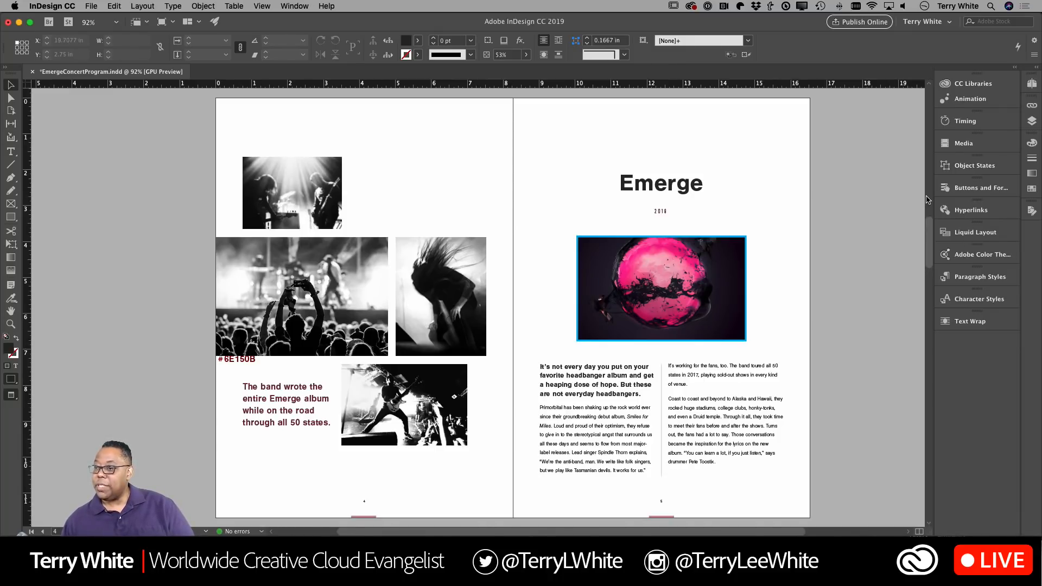
pyautogui.click(972, 83)
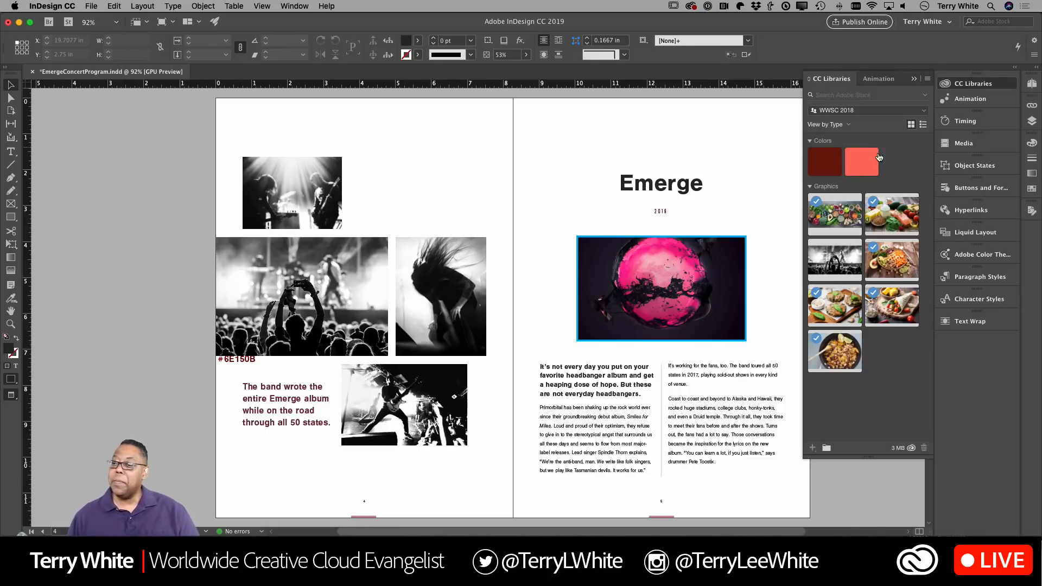
pyautogui.rightClick(839, 262)
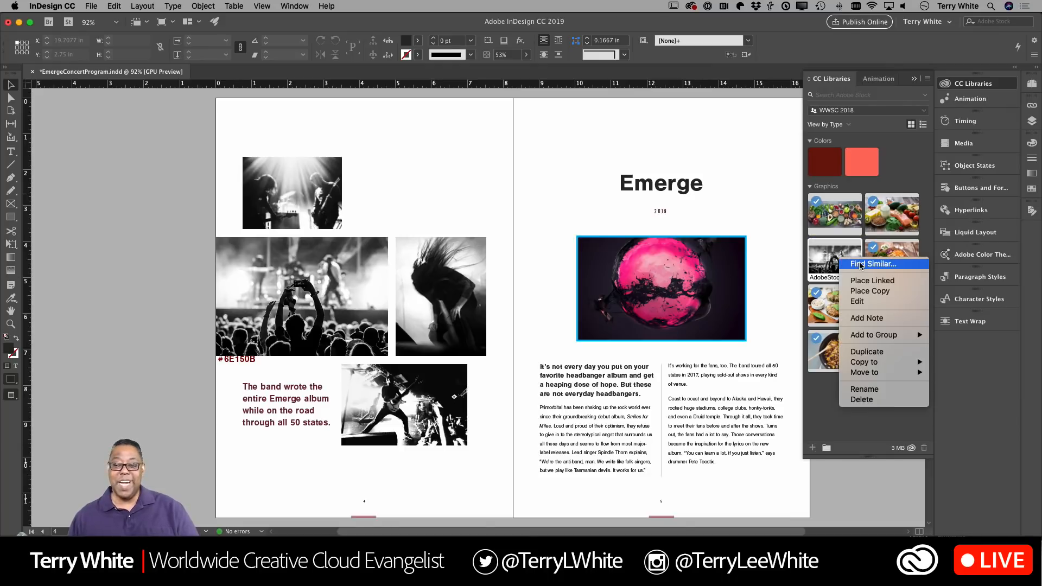
pyautogui.click(859, 265)
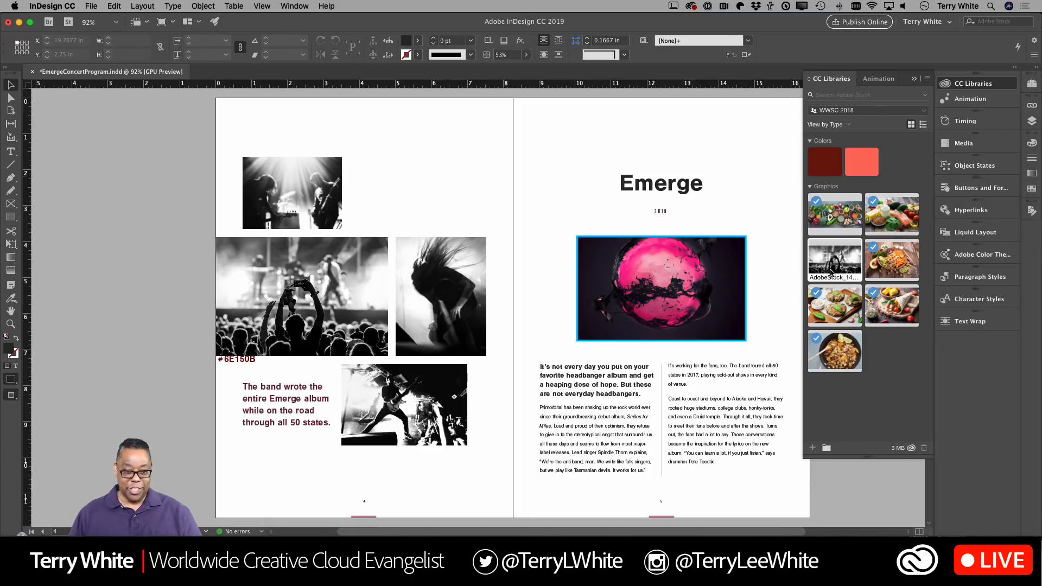
# Switch to the Adobe Stock site in Chrome and open its search-with-an-image upload area.
pyautogui.press('super+Tab')
pyautogui.press('super+Tab')
pyautogui.press('super+Tab')
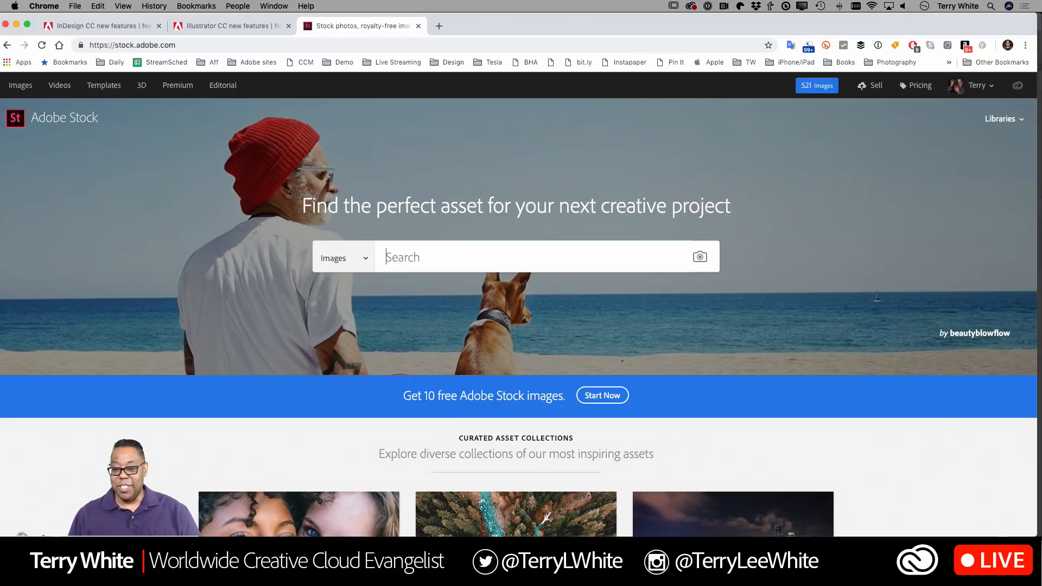
pyautogui.click(700, 258)
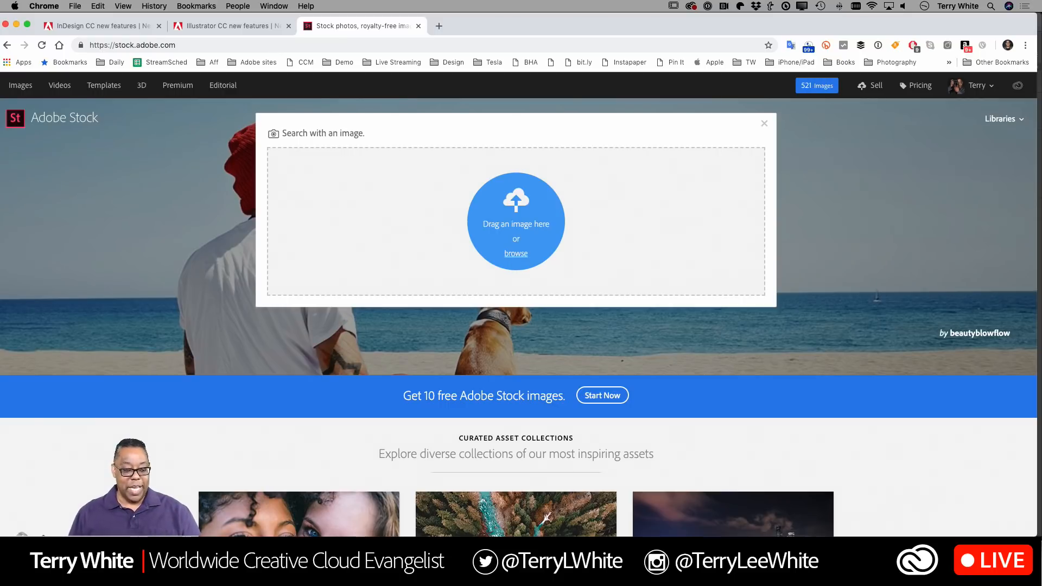
# Preview AdobeStock_142515712_bw.jpg from the WWSC 2018 folder in Finder, and submit it as the Adobe Stock search image.
pyautogui.click(624, 559)
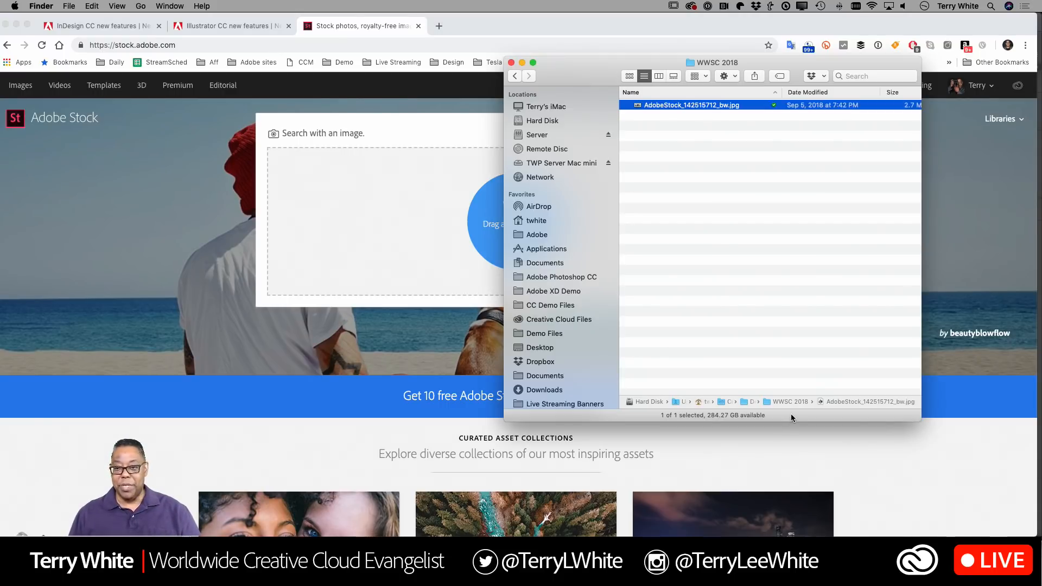
pyautogui.click(696, 105)
pyautogui.press('super+c')
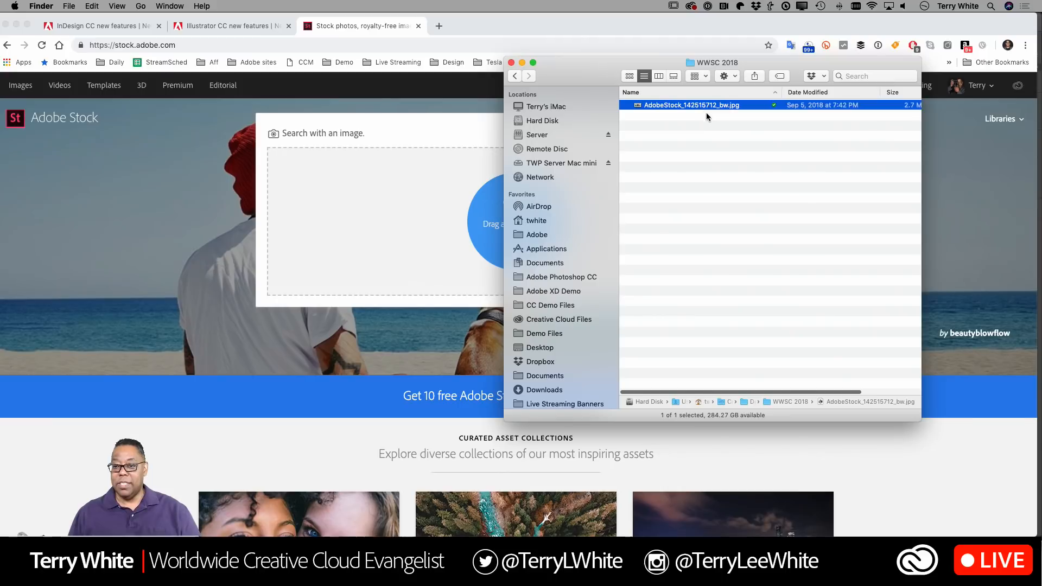
pyautogui.press('BackSpace')
pyautogui.press('super+v')
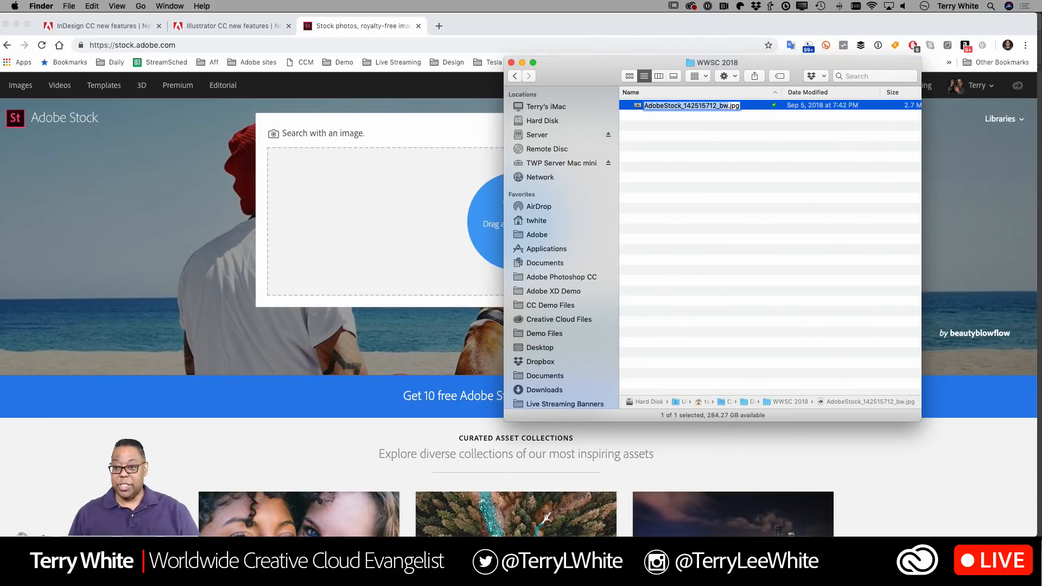
pyautogui.press('Return')
pyautogui.press('space')
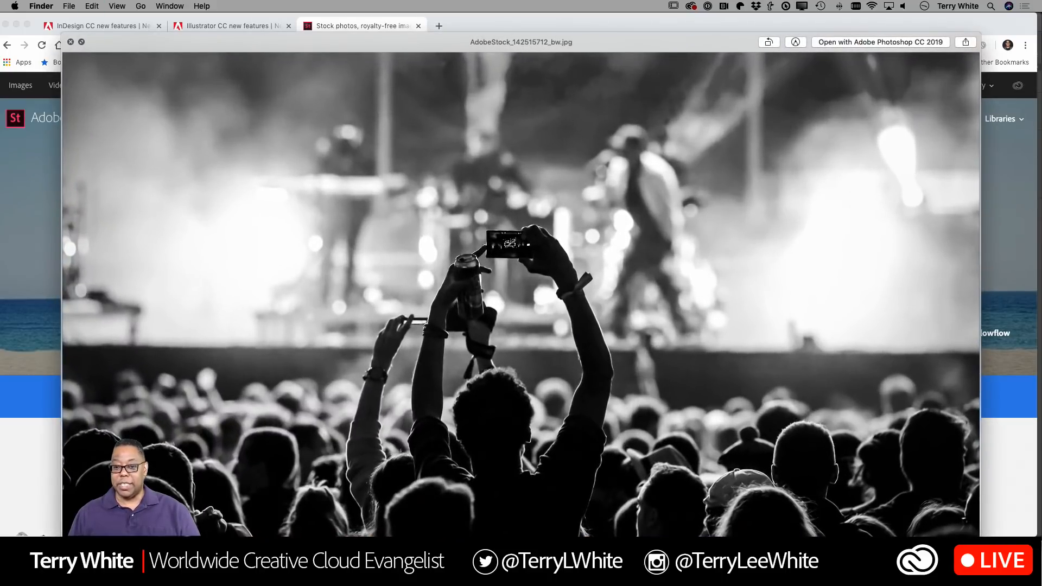
pyautogui.press('space')
pyautogui.moveTo(703, 107); pyautogui.dragTo(398, 194)
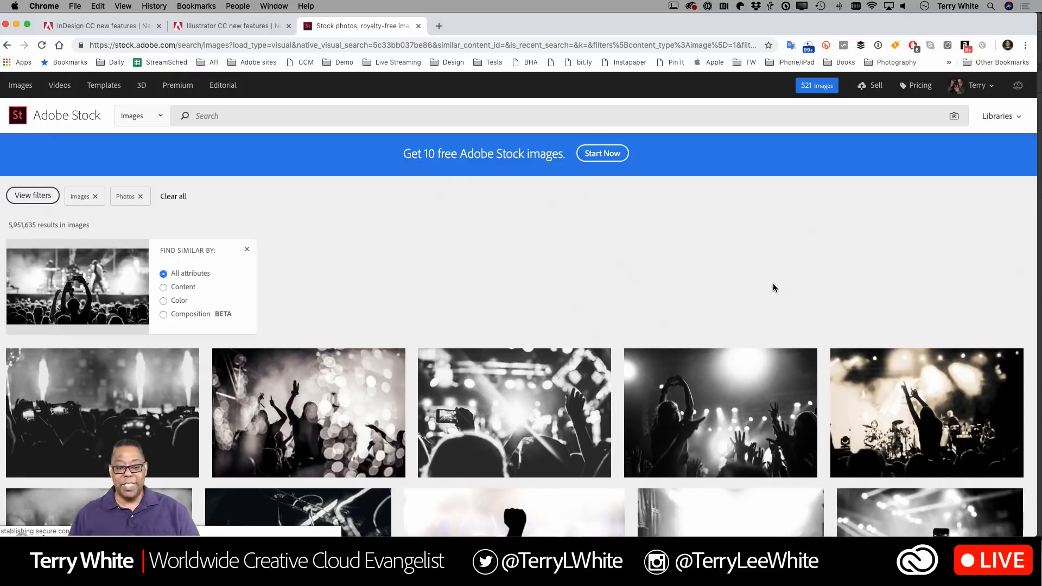
# Set the visual search to find similar images by composition and browse the matching photos.
pyautogui.scroll(-5, 773, 285)
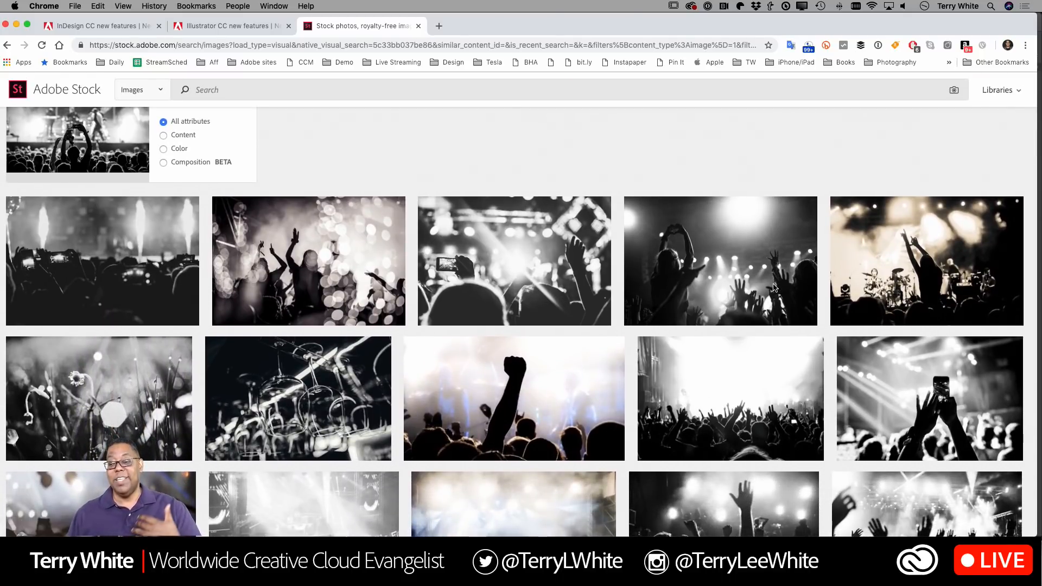
pyautogui.scroll(-2, 773, 288)
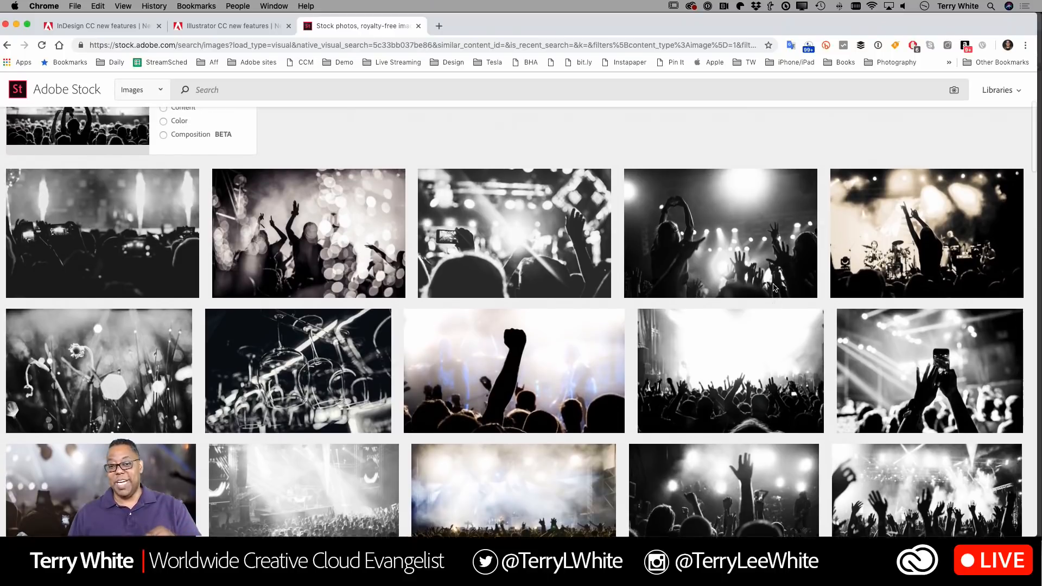
pyautogui.scroll(7, 774, 288)
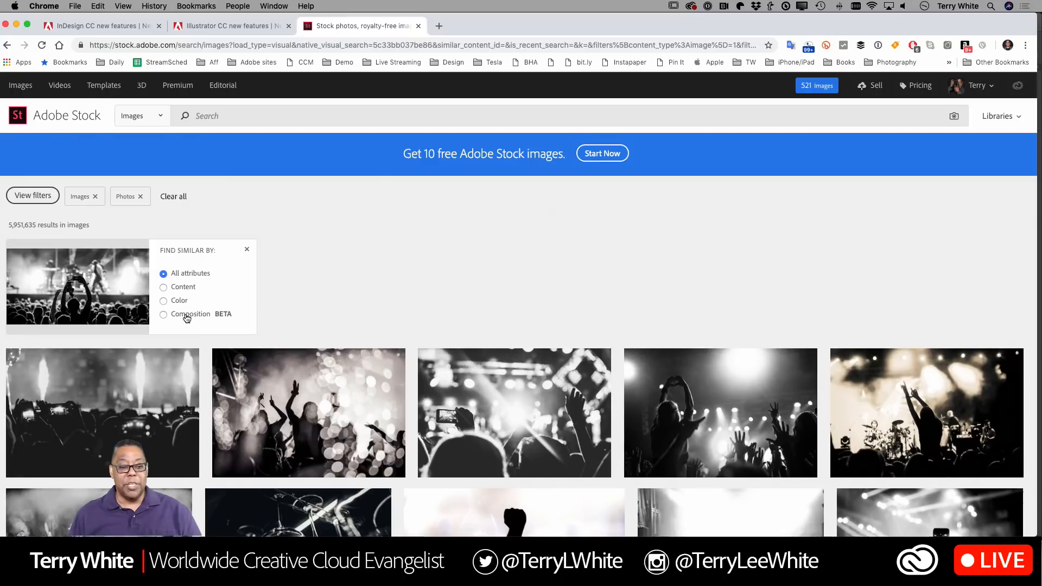
pyautogui.click(187, 316)
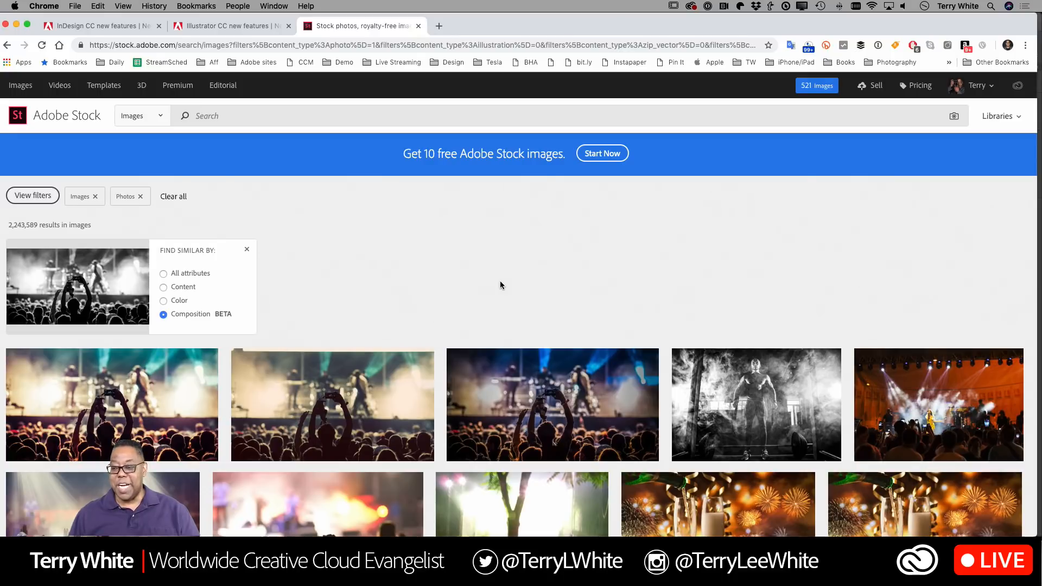
pyautogui.scroll(-5, 500, 283)
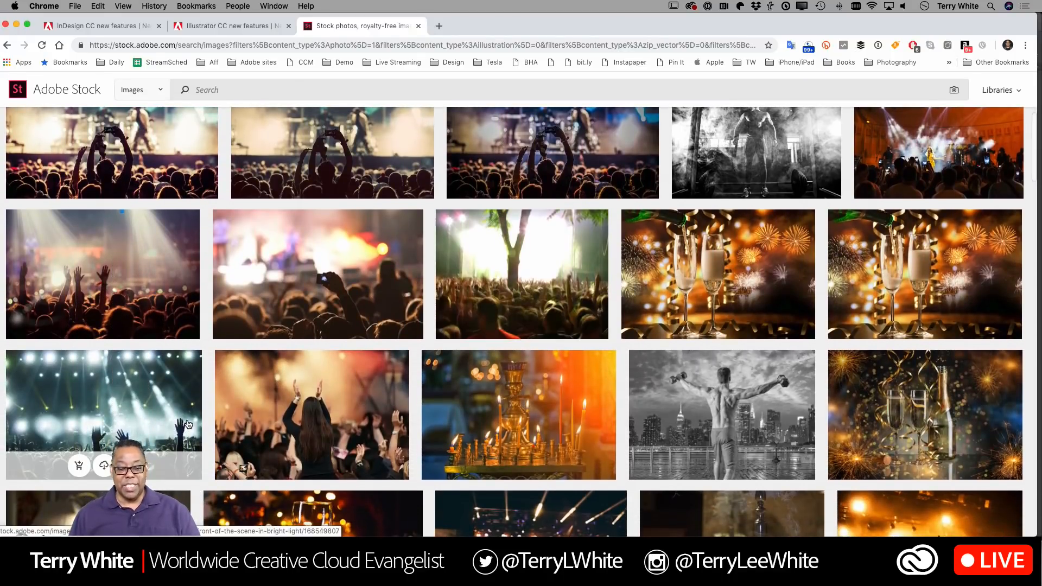
pyautogui.scroll(-3, 491, 428)
pyautogui.scroll(-5, 487, 405)
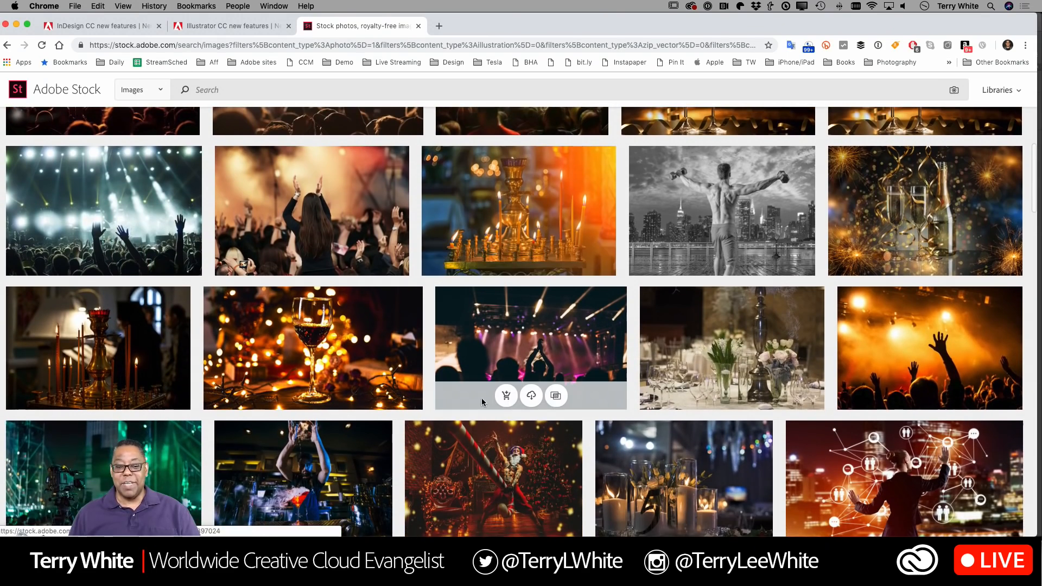
pyautogui.scroll(15, 488, 406)
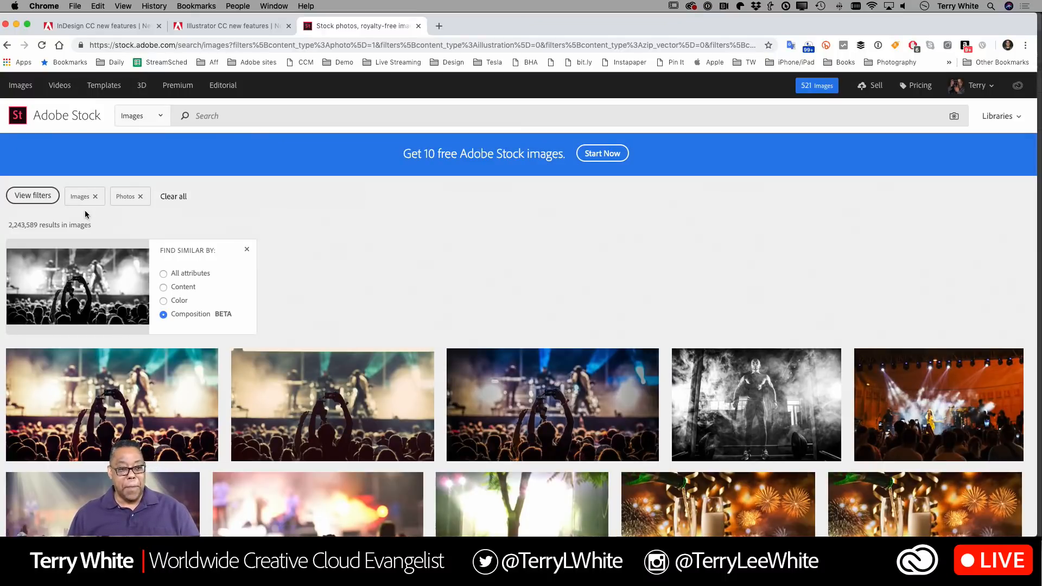
# Show the search filters, review the available options, and limit the results to the color #6E150B.
pyautogui.click(33, 196)
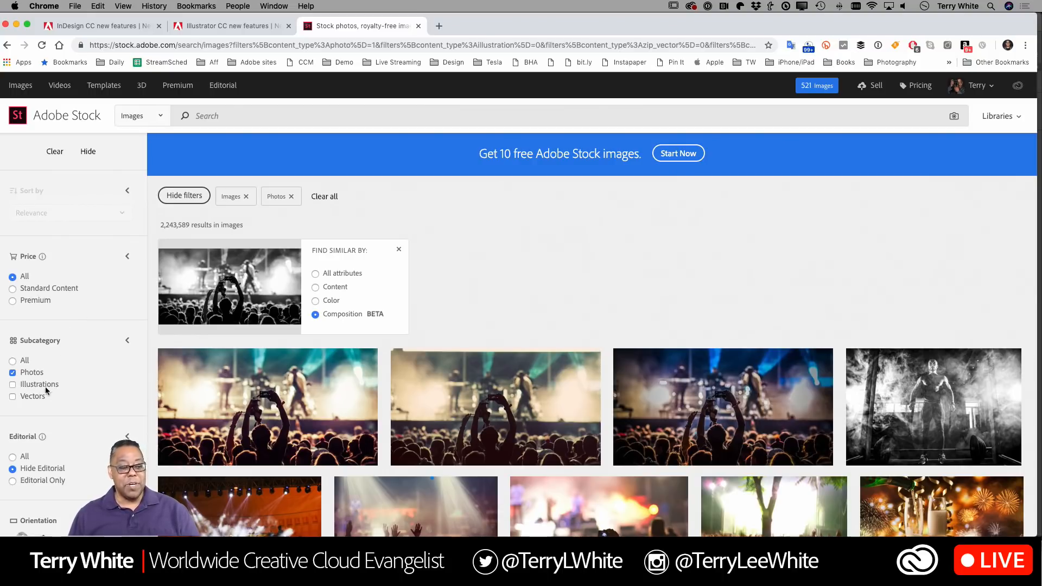
pyautogui.scroll(-1, 59, 408)
pyautogui.scroll(-5, 59, 408)
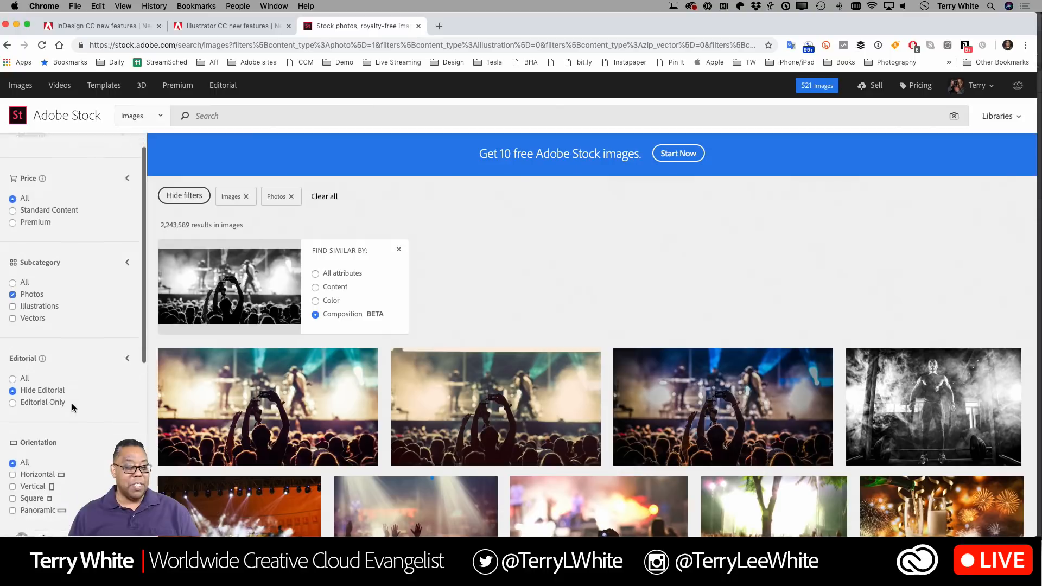
pyautogui.scroll(-2, 88, 381)
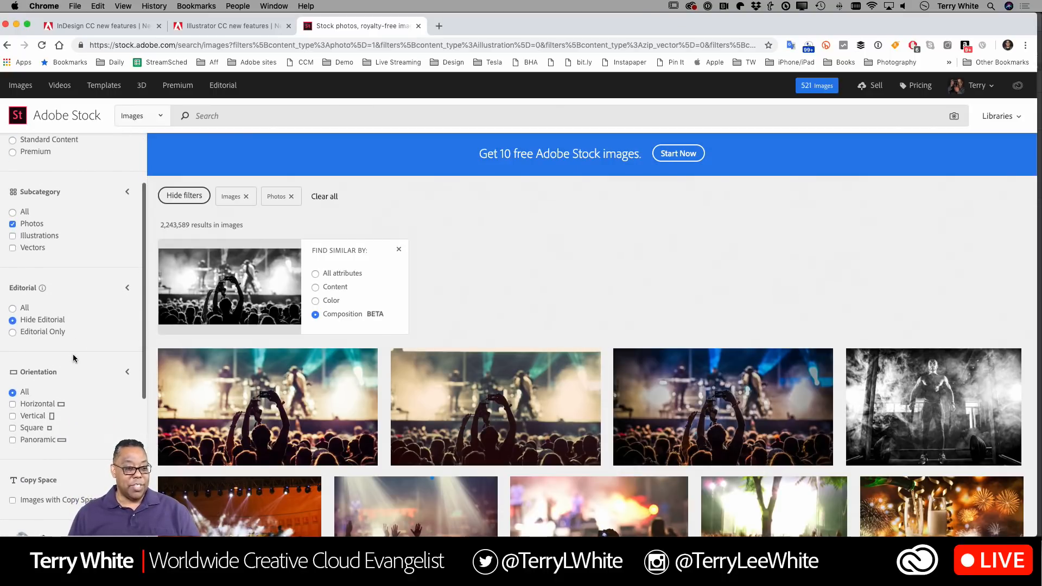
pyautogui.scroll(-3, 74, 358)
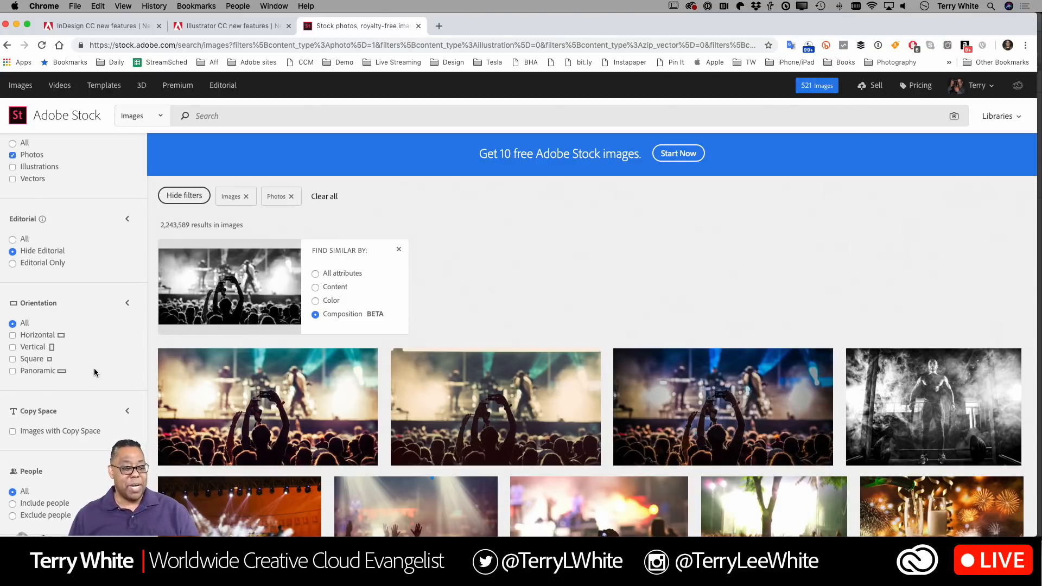
pyautogui.scroll(-3, 92, 372)
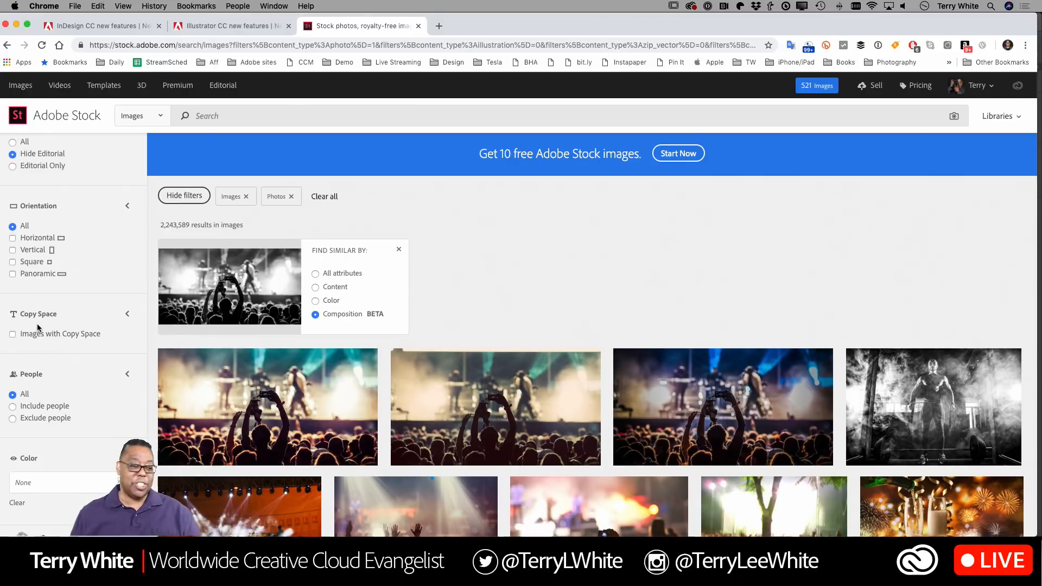
pyautogui.scroll(-3, 37, 327)
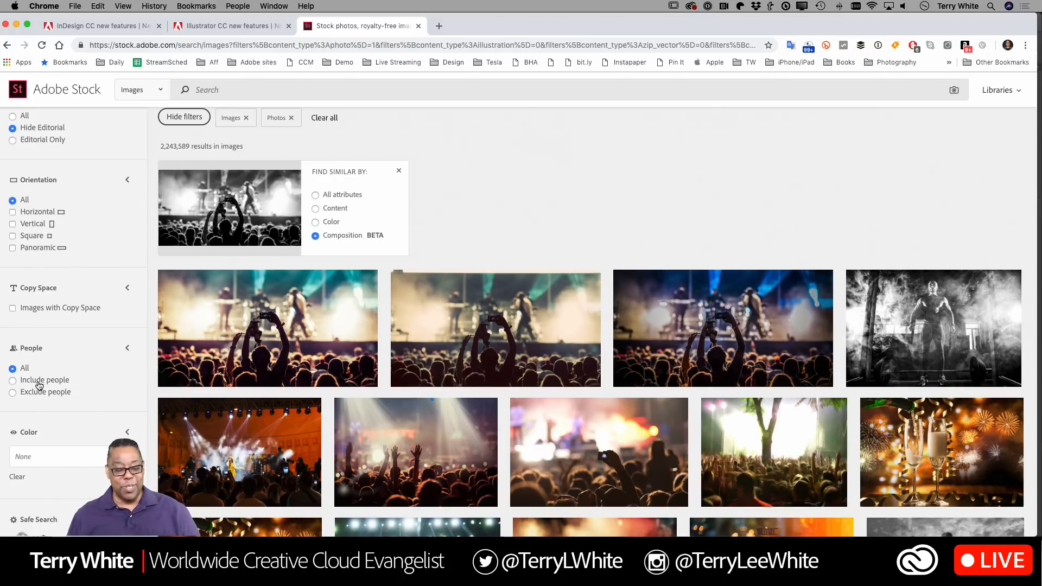
pyautogui.scroll(-3, 39, 385)
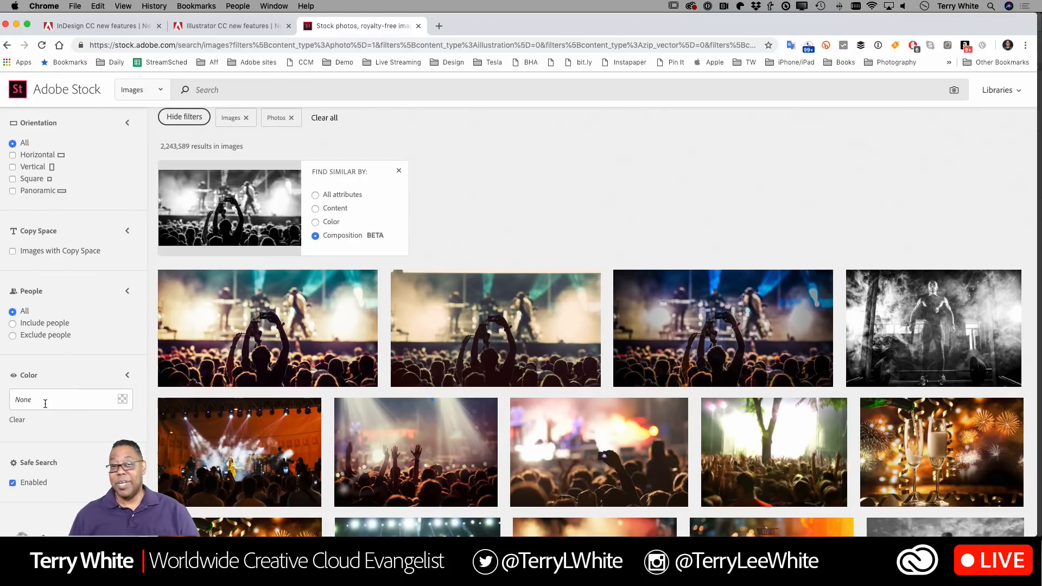
pyautogui.click(48, 404)
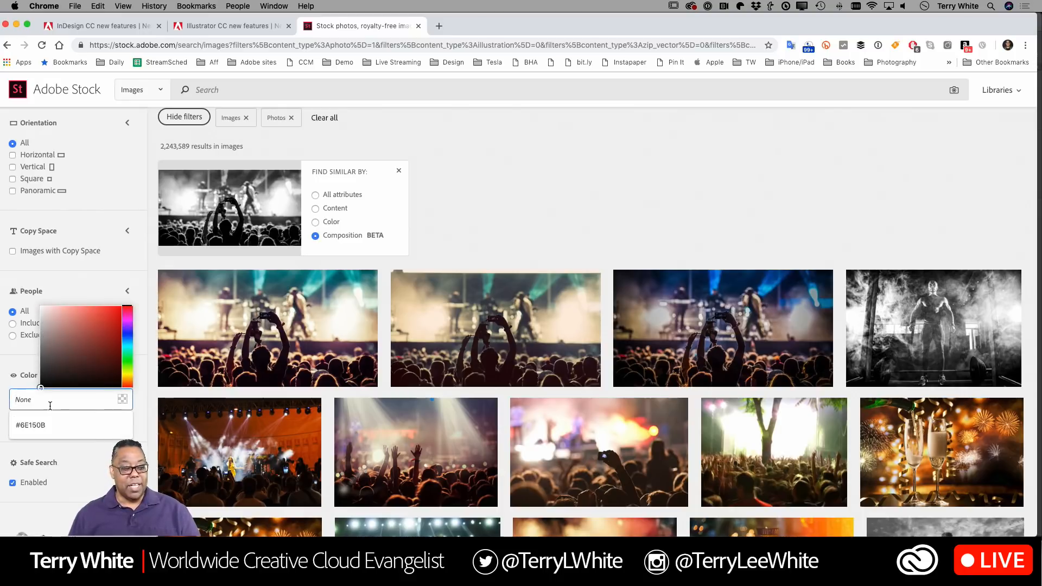
pyautogui.click(28, 426)
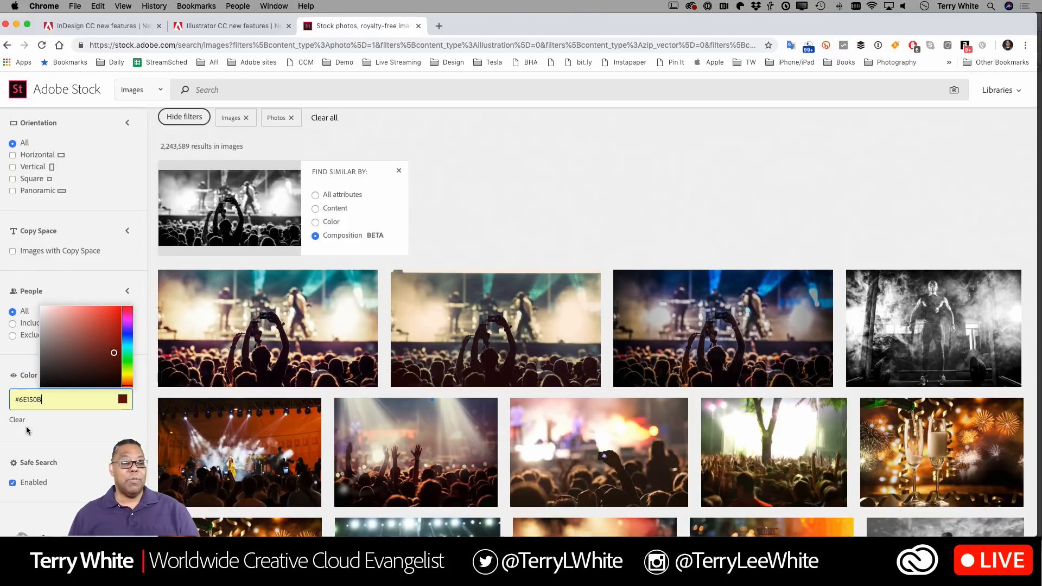
pyautogui.click(139, 356)
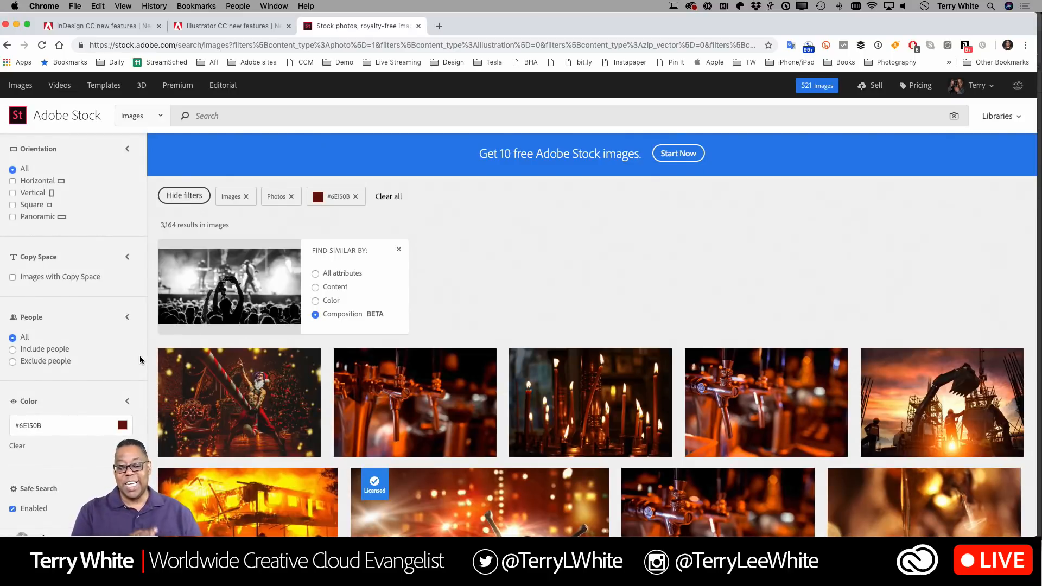
# Find the photo of a cheering concert crowd under bright stage lights and license it into the Adobe Live 2018 library.
pyautogui.moveTo(313, 400)
pyautogui.scroll(-10, 313, 400)
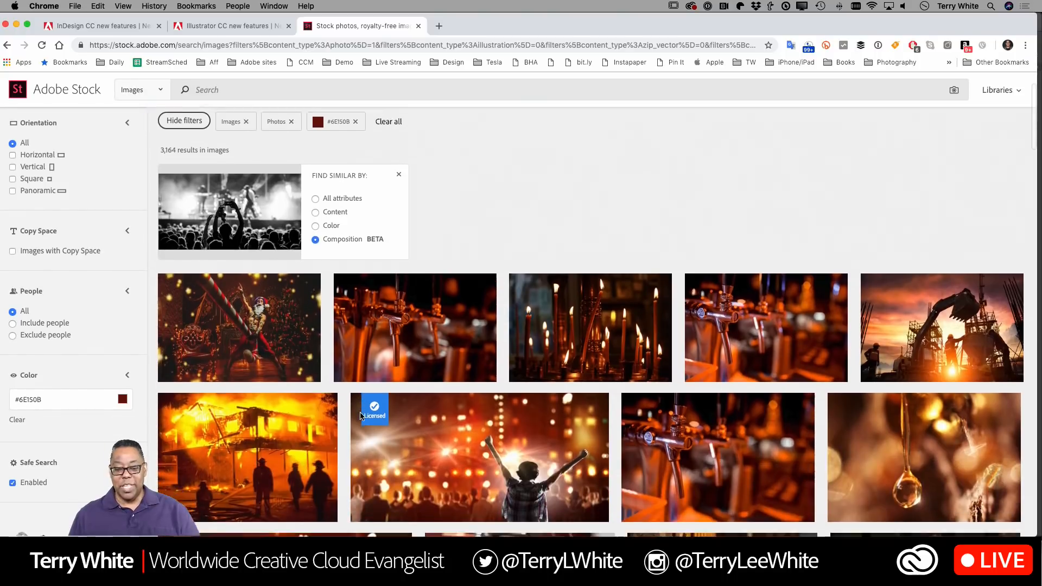
pyautogui.scroll(-2, 404, 424)
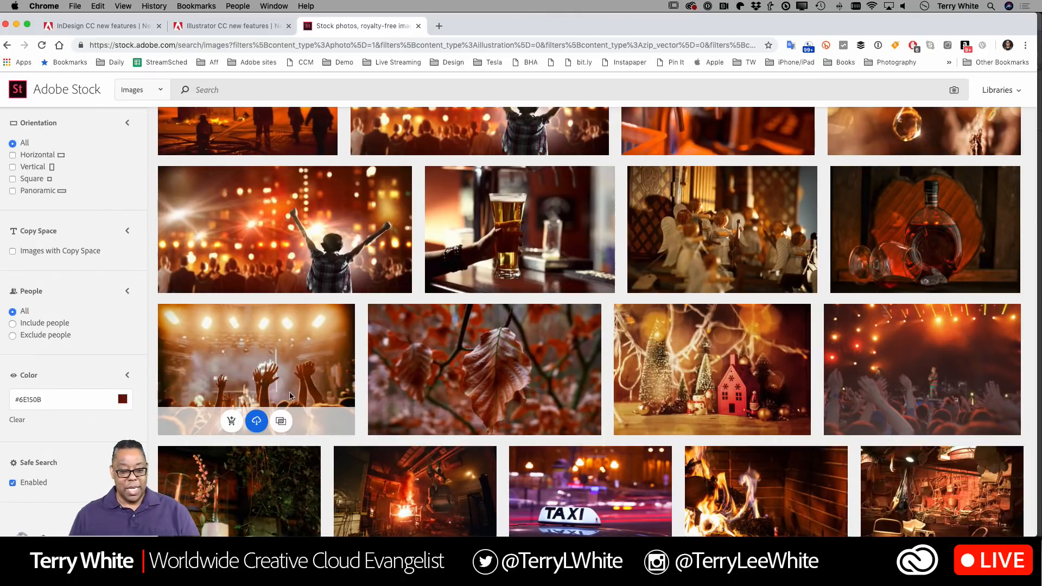
pyautogui.click(296, 391)
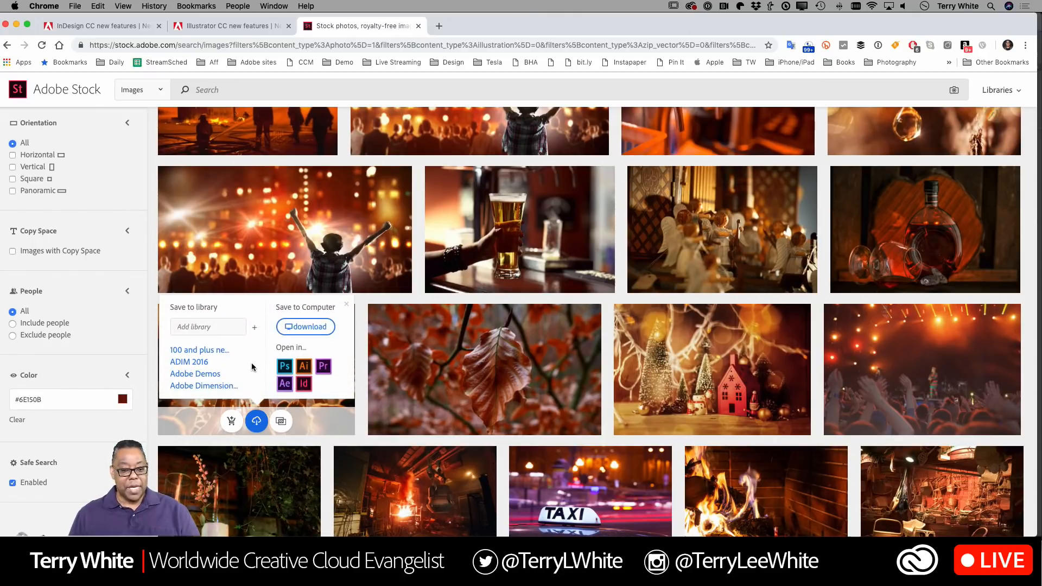
pyautogui.scroll(-3, 222, 356)
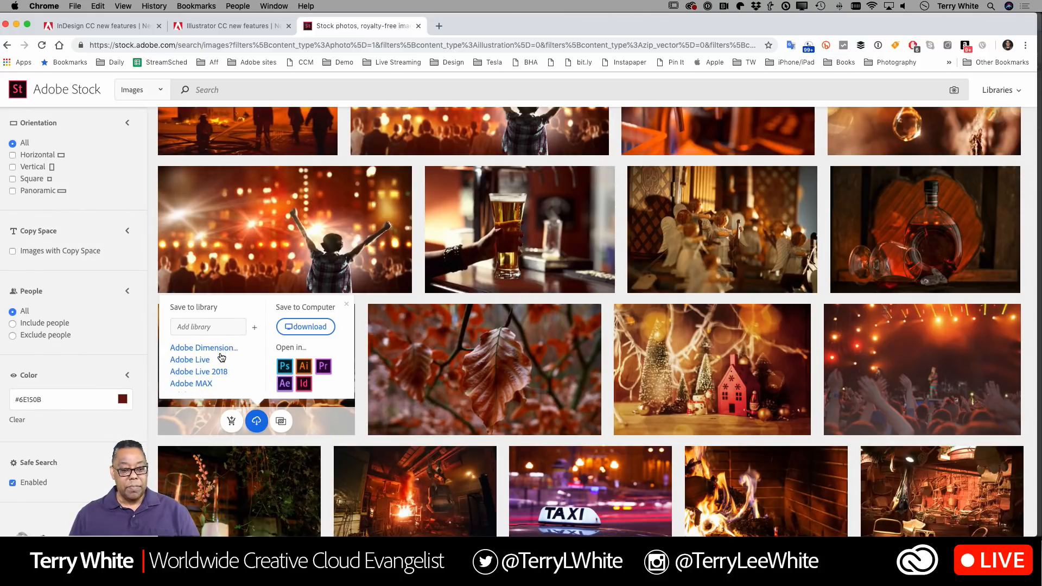
pyautogui.click(222, 357)
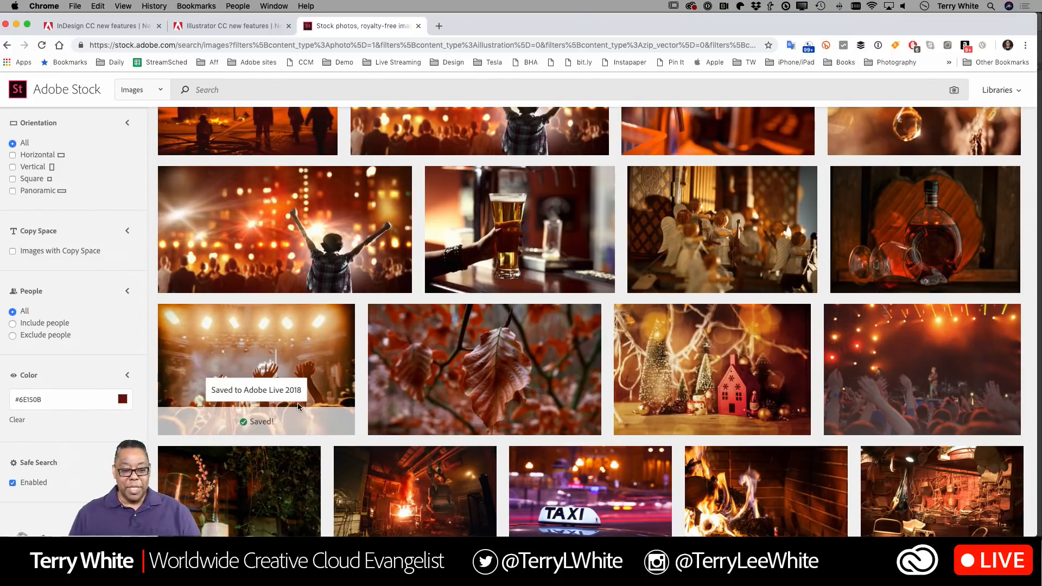
pyautogui.moveTo(397, 389)
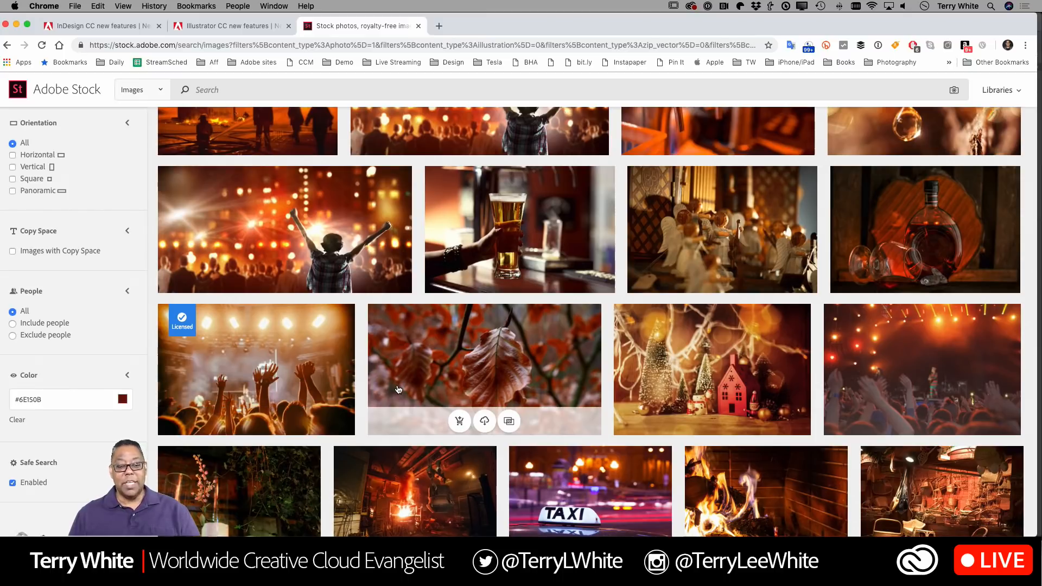
# Switch to InDesign and display the Adobe Live 2018 library's graphics.
pyautogui.press('super+Tab')
pyautogui.press('super+Tab')
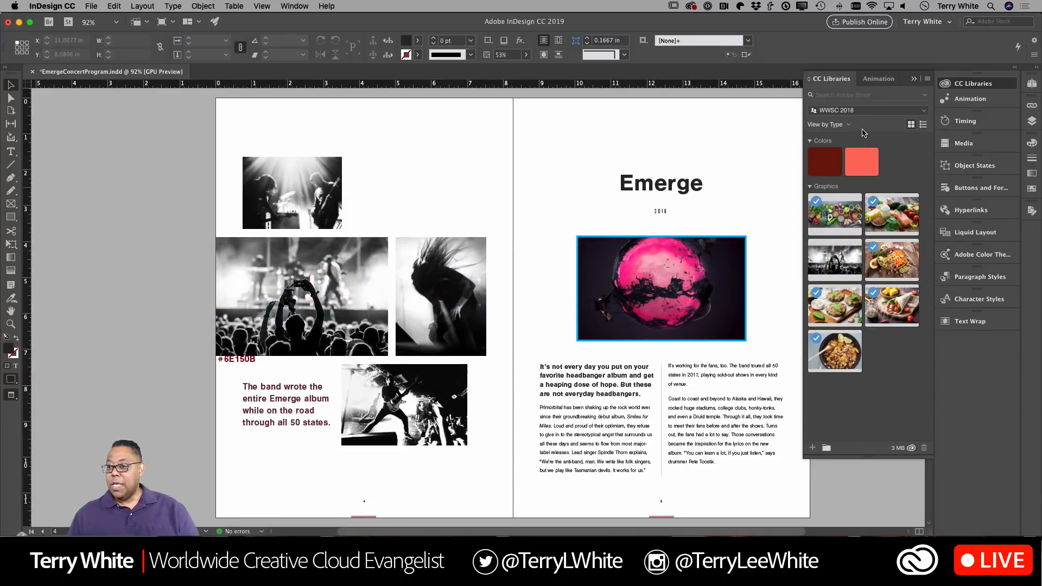
pyautogui.click(861, 113)
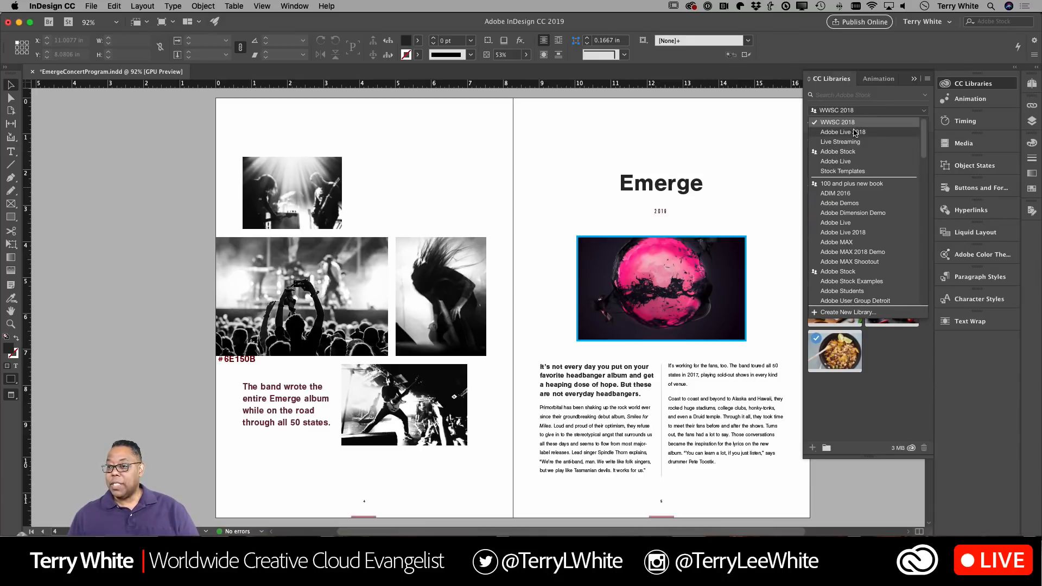
pyautogui.click(851, 132)
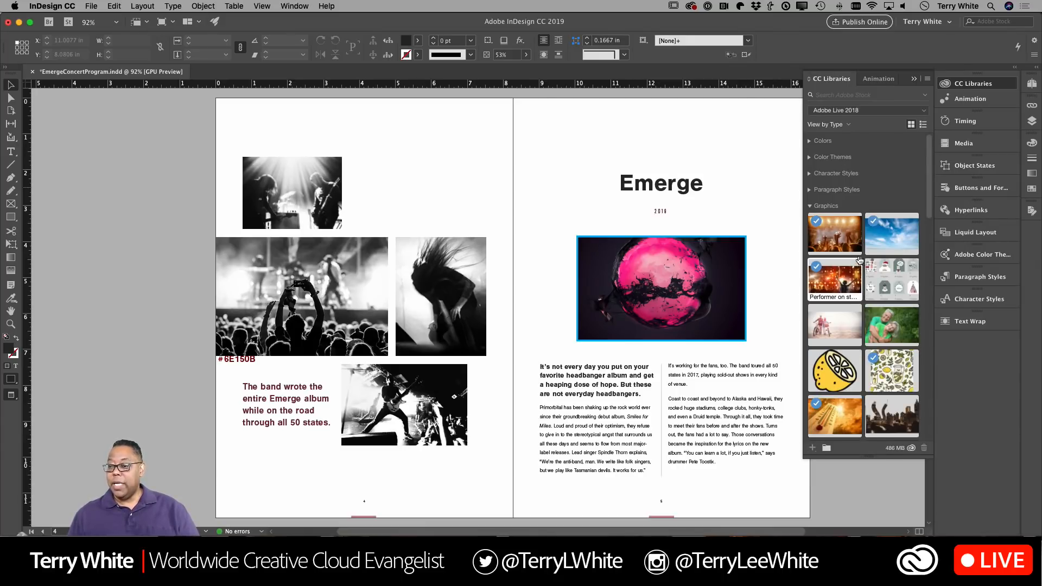
pyautogui.moveTo(845, 227)
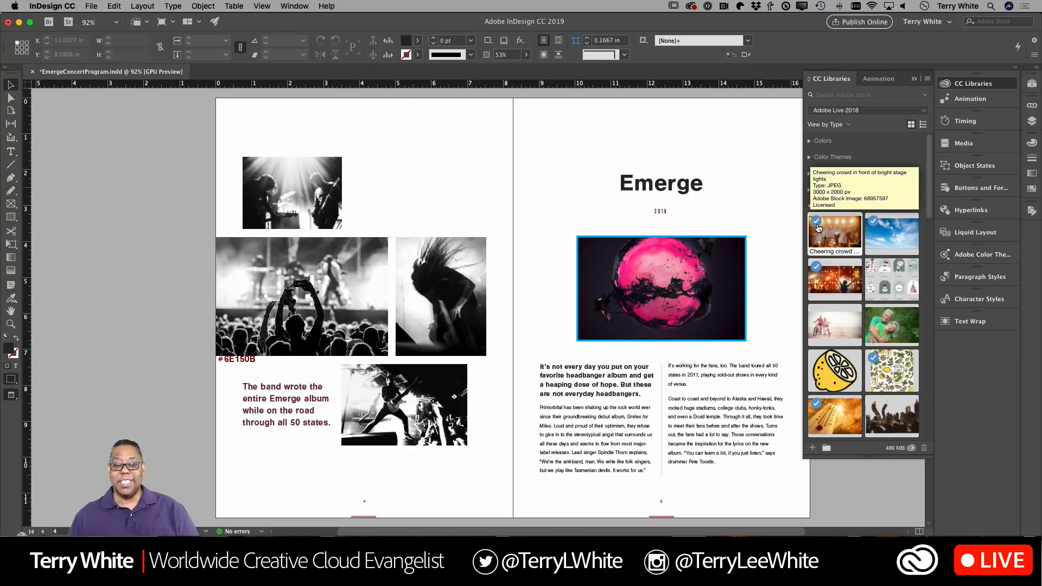
# Place the cheering crowd photo from the library into the large black-and-white concert image frame and reposition it within the frame.
pyautogui.moveTo(828, 235); pyautogui.dragTo(360, 299)
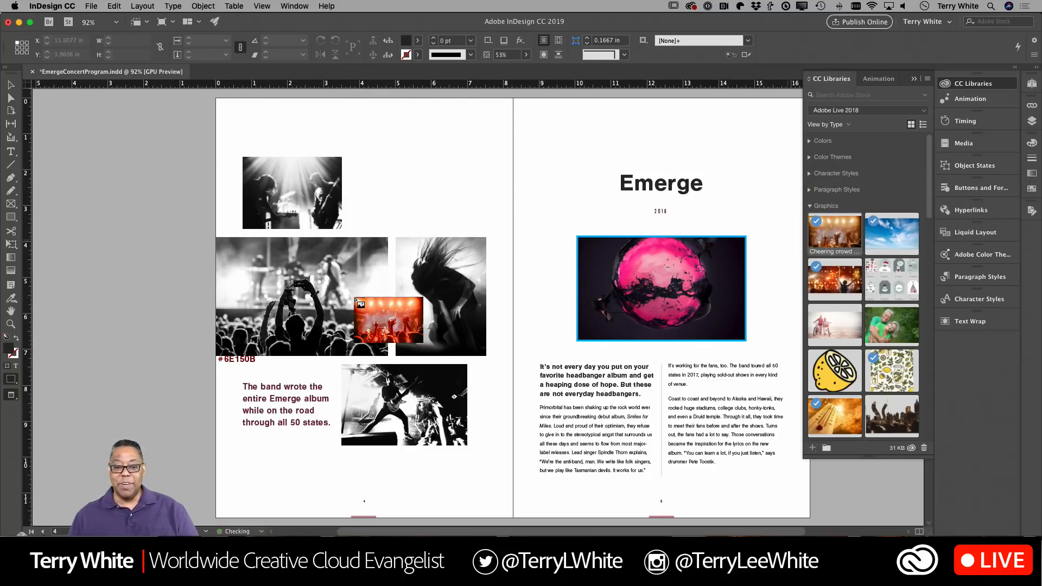
pyautogui.click(311, 283)
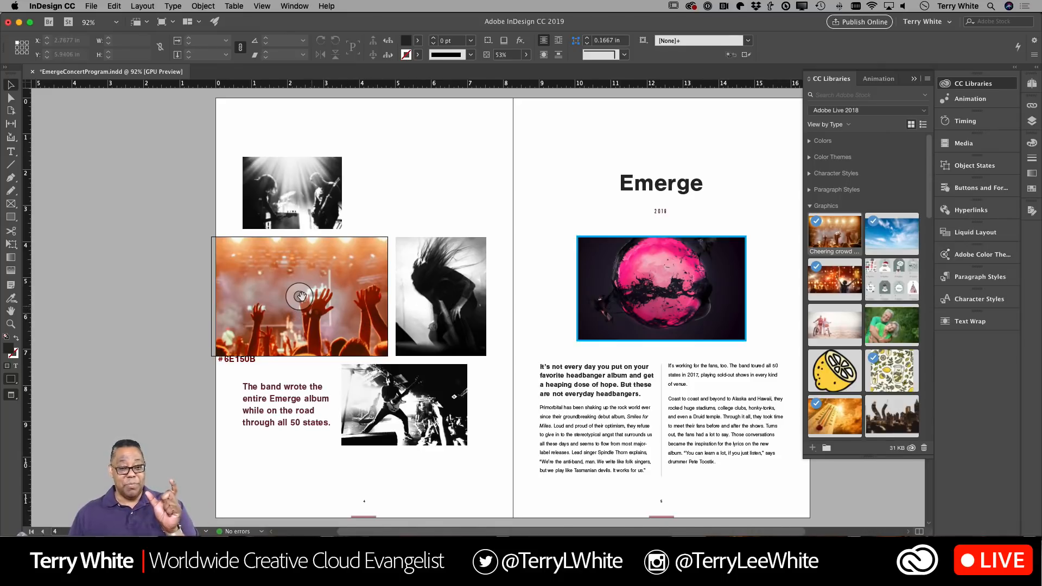
pyautogui.moveTo(300, 296); pyautogui.dragTo(271, 276)
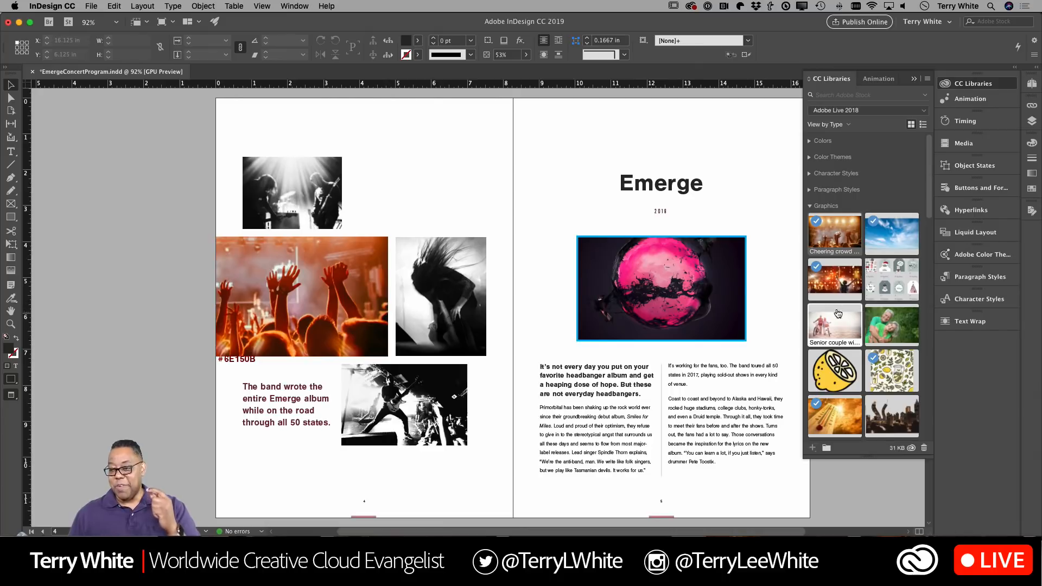
# Replace the large concert frame's image with the library's performer-on-stage photo and select the frame.
pyautogui.moveTo(845, 286); pyautogui.dragTo(522, 296)
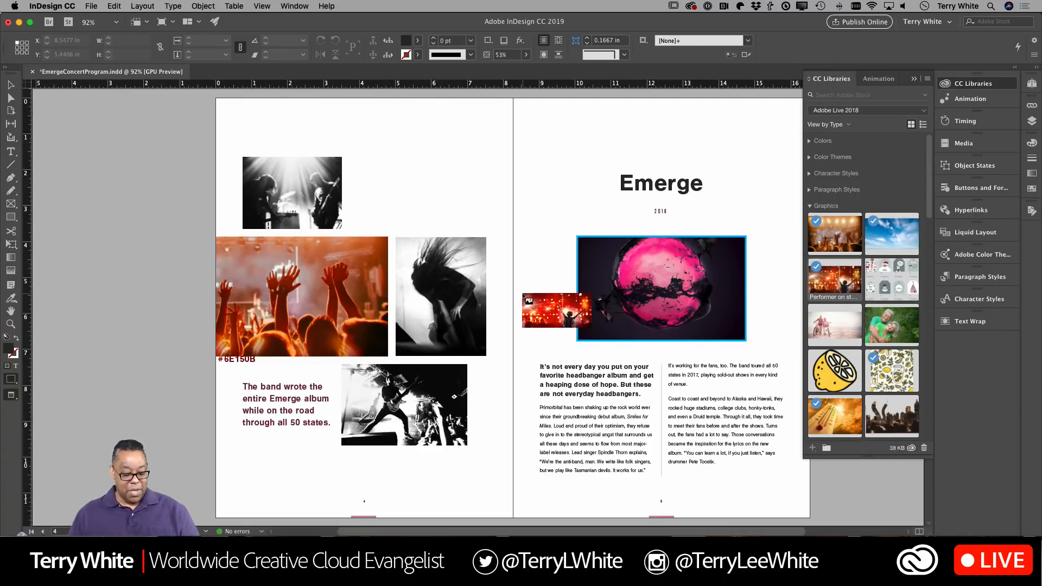
pyautogui.click(339, 298)
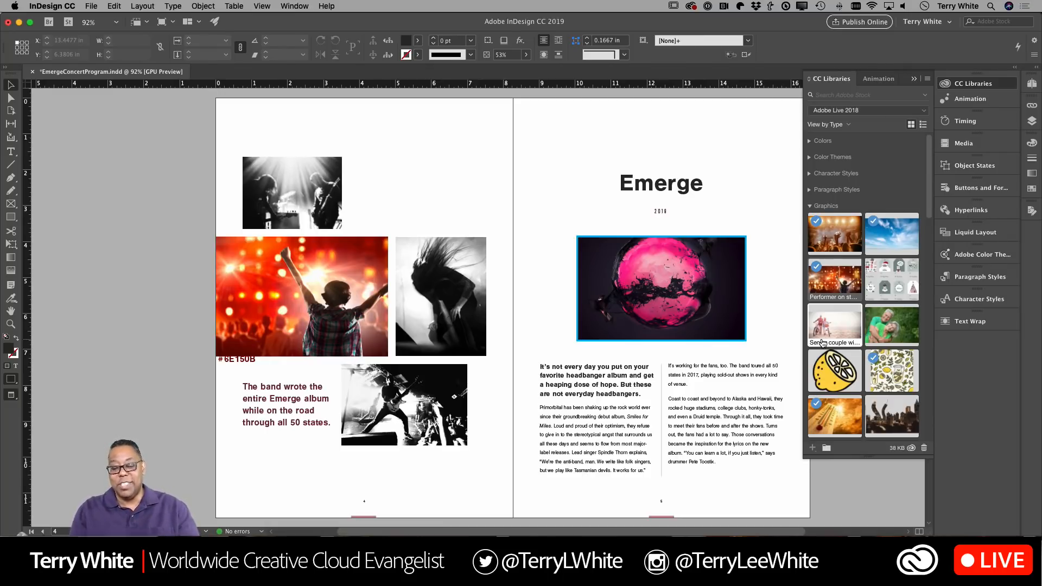
pyautogui.moveTo(822, 342); pyautogui.dragTo(354, 261)
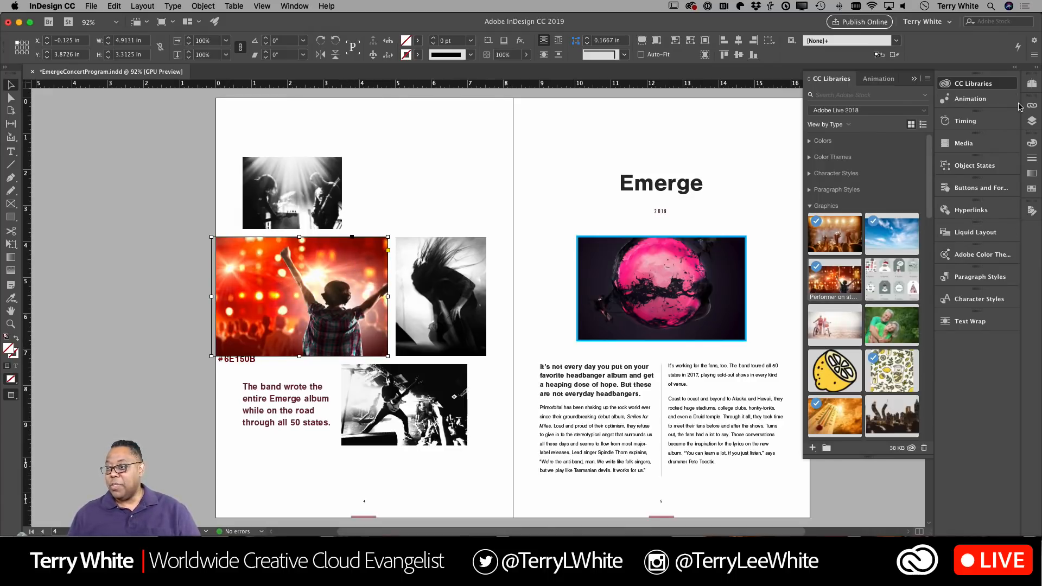
# Hide the library, show the properties of the selected performer photo, and apply Content-Aware Fit to its frame.
pyautogui.click(992, 85)
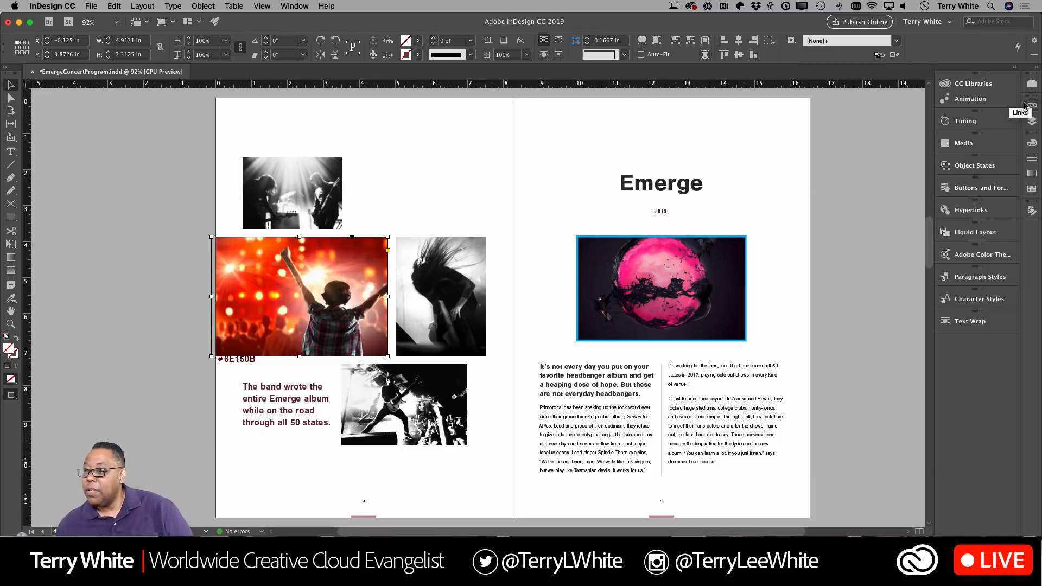
pyautogui.click(1031, 212)
pyautogui.click(1031, 212)
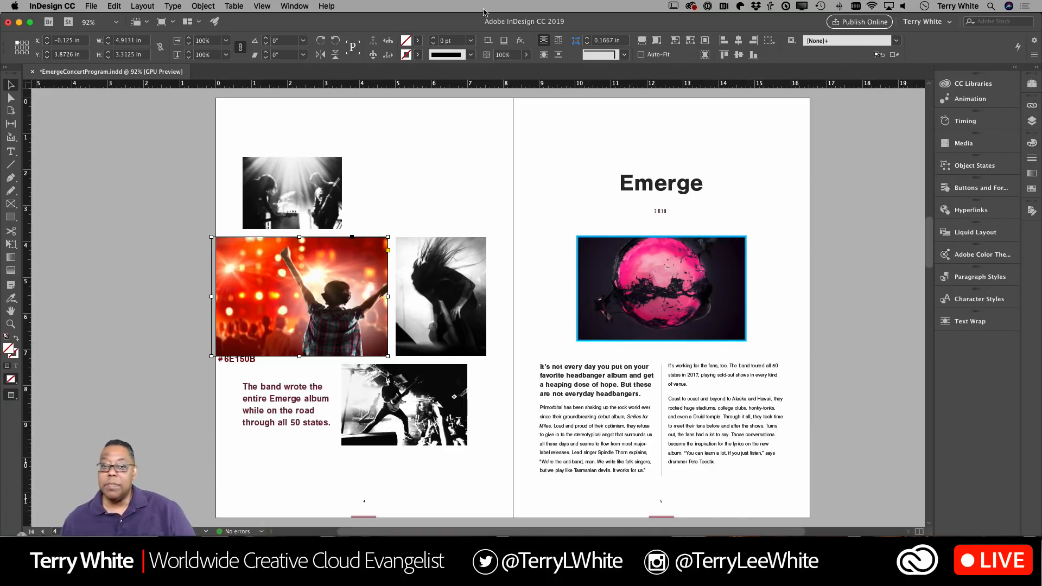
pyautogui.click(287, 6)
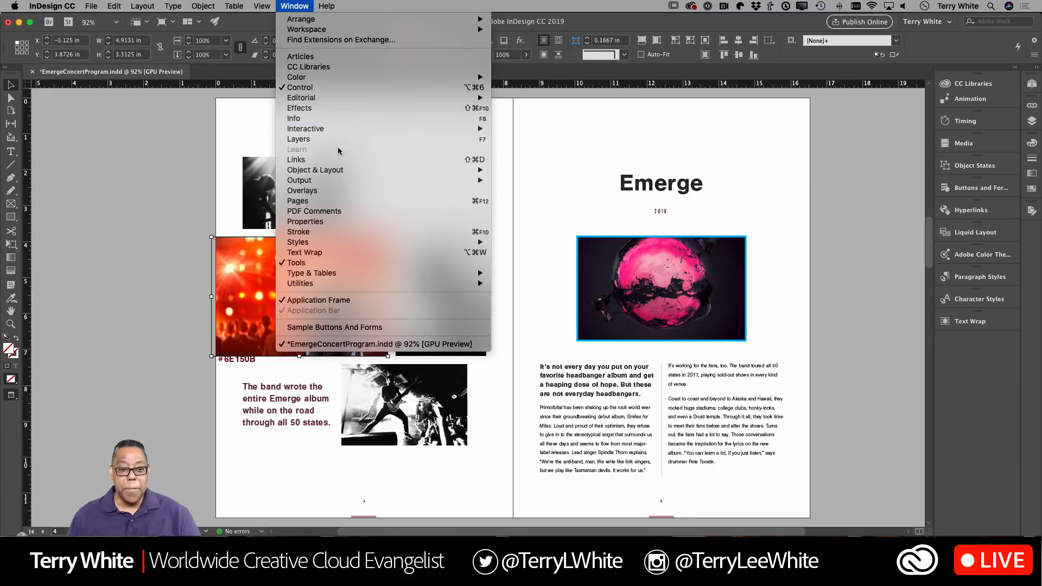
pyautogui.click(331, 221)
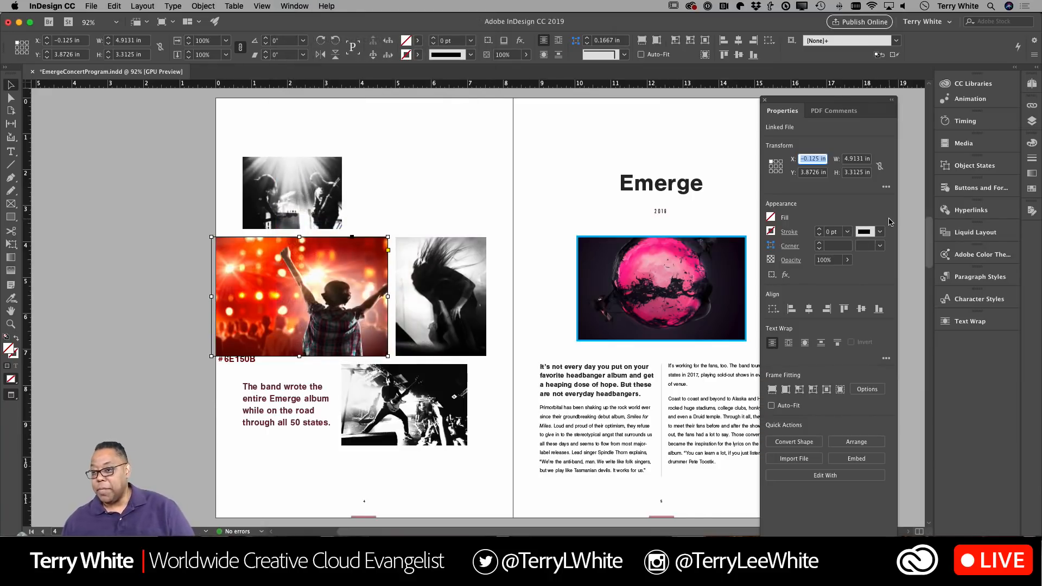
pyautogui.moveTo(824, 102); pyautogui.dragTo(886, 73)
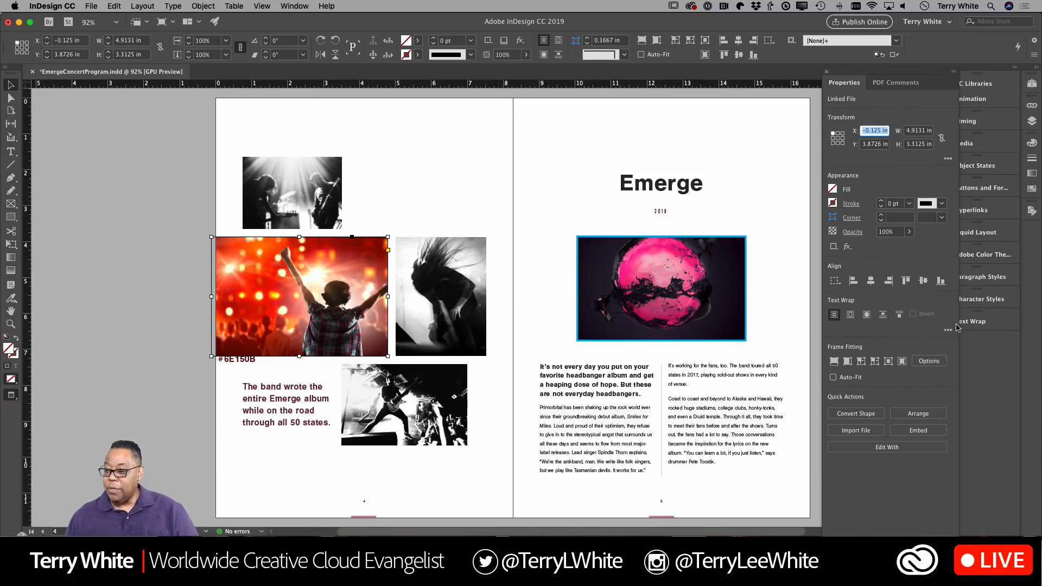
pyautogui.click(900, 364)
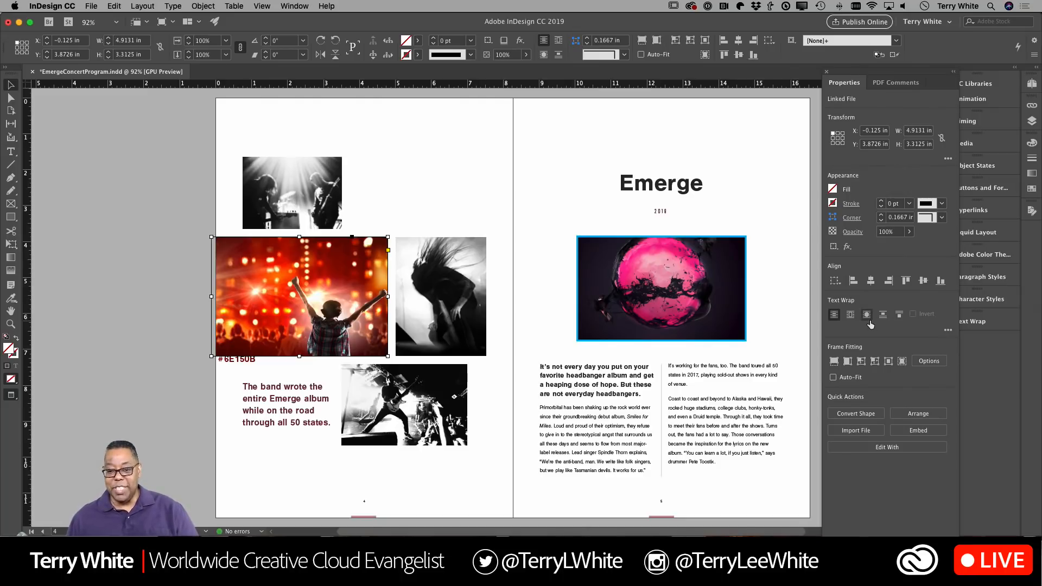
# View the PDF comments import area and return to the photo's properties.
pyautogui.click(893, 89)
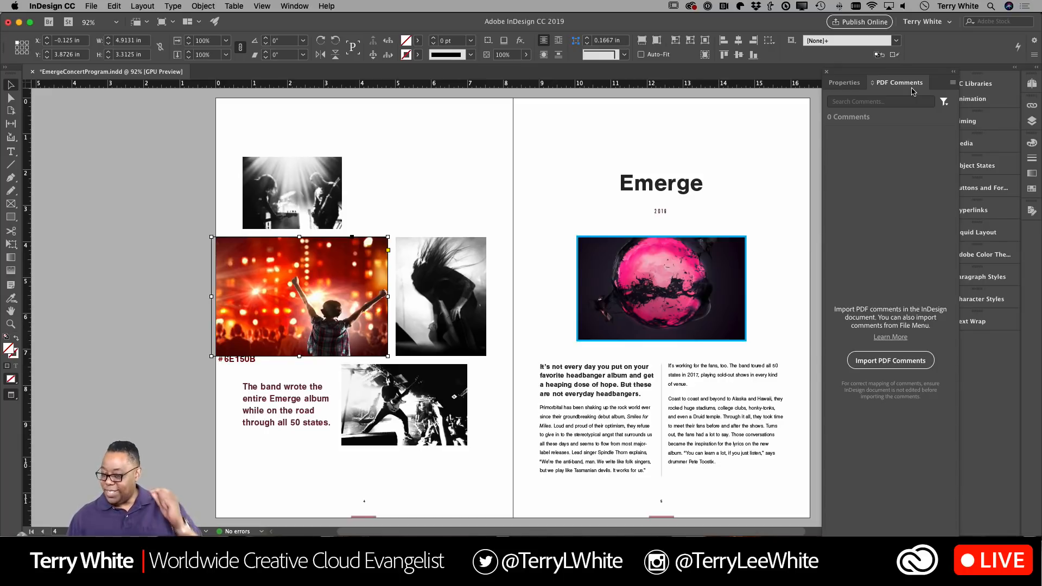
pyautogui.click(853, 84)
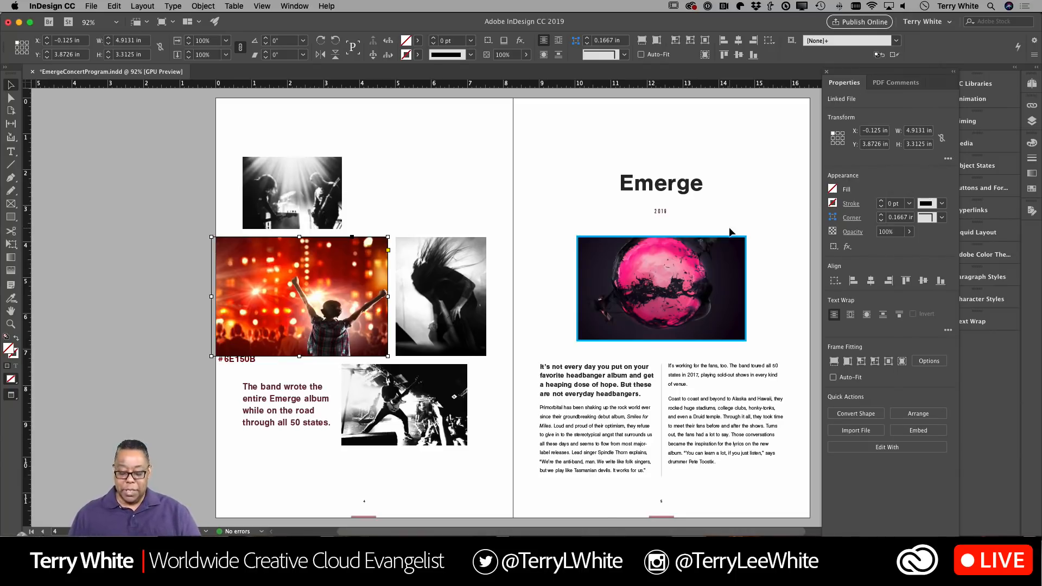
# Try changing the document's page orientation to landscape through Document Setup, and undo the change.
pyautogui.press('super+minus')
pyautogui.press('super+minus')
pyautogui.press('super+minus')
pyautogui.press('super+minus')
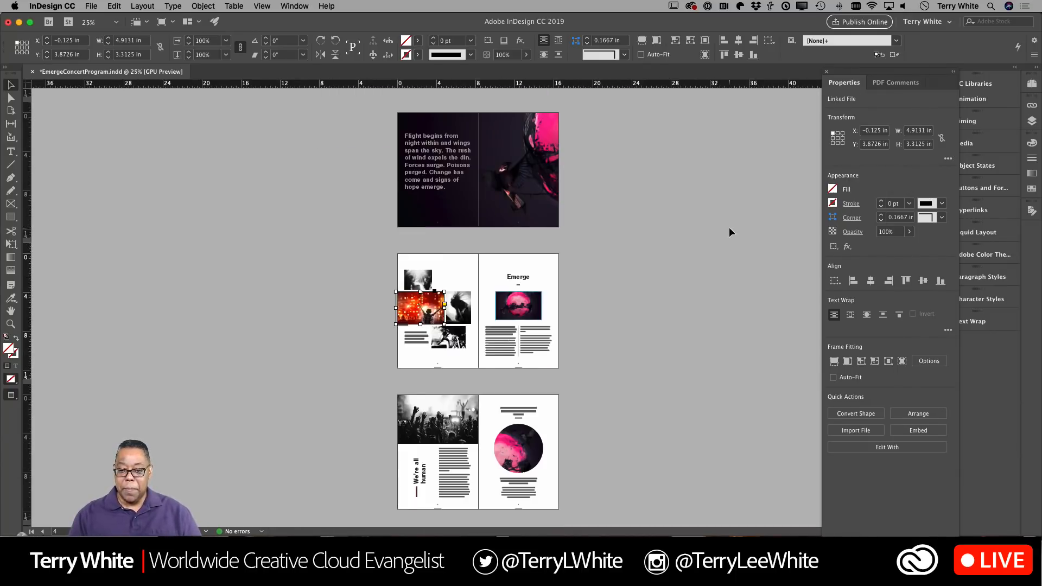
pyautogui.click(571, 229)
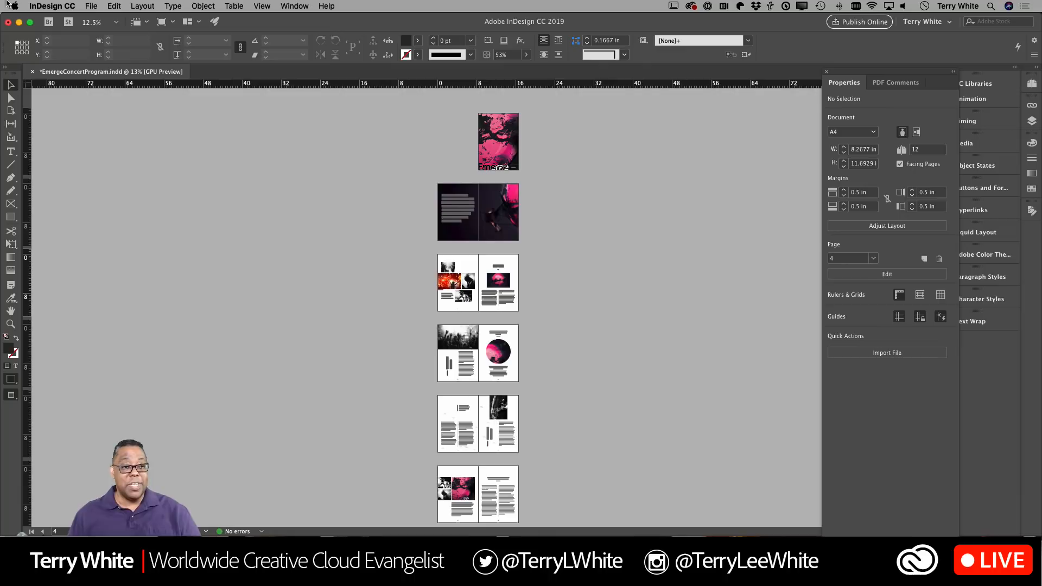
pyautogui.click(91, 6)
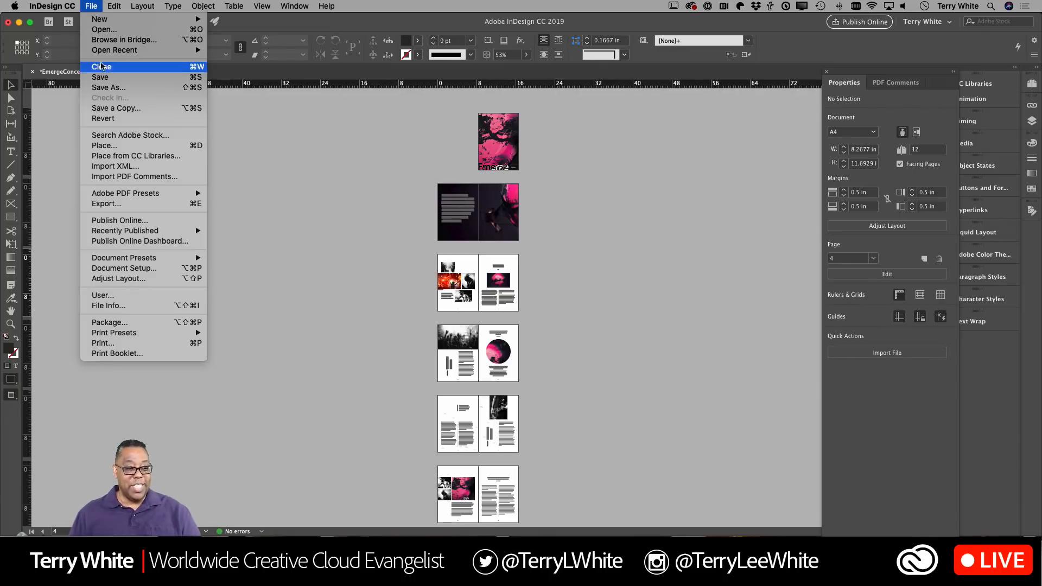
pyautogui.click(139, 270)
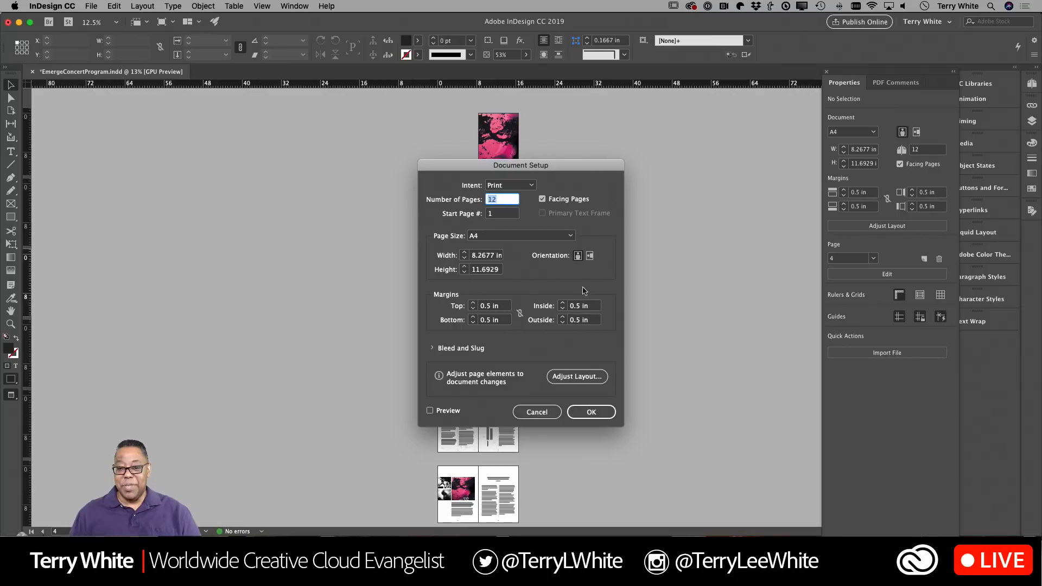
pyautogui.click(590, 255)
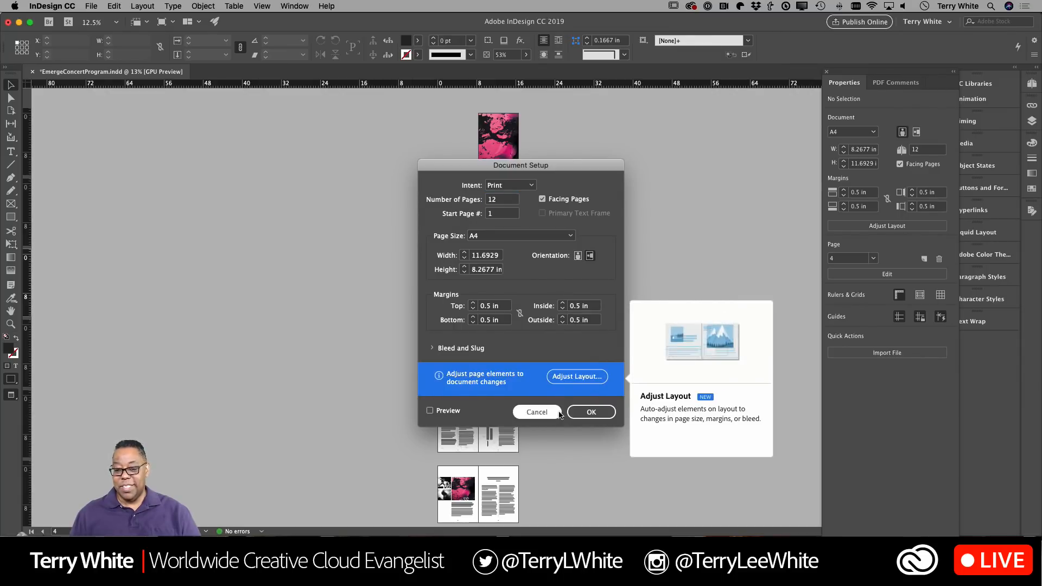
pyautogui.click(583, 411)
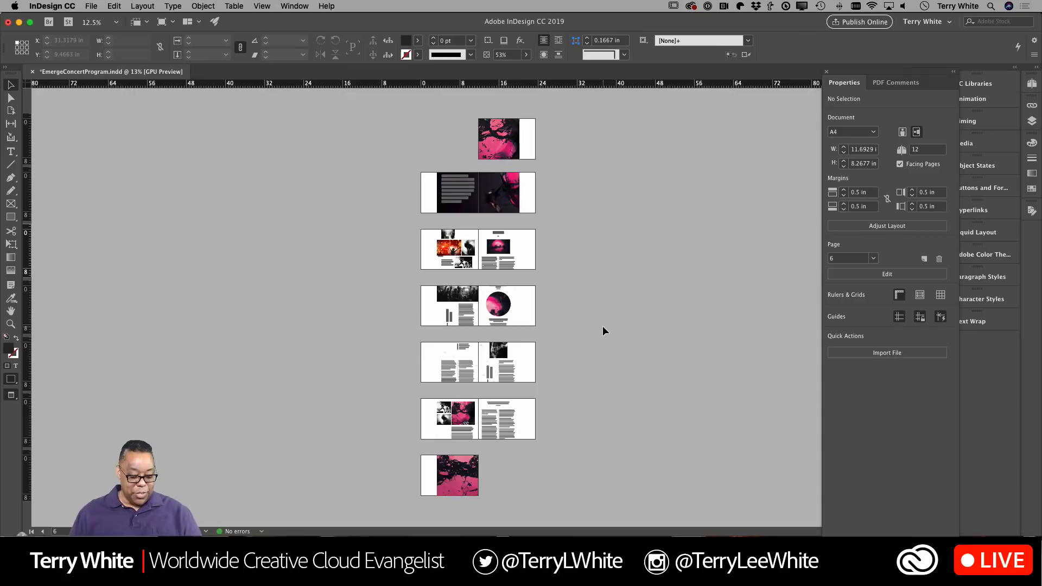
pyautogui.press('super+z')
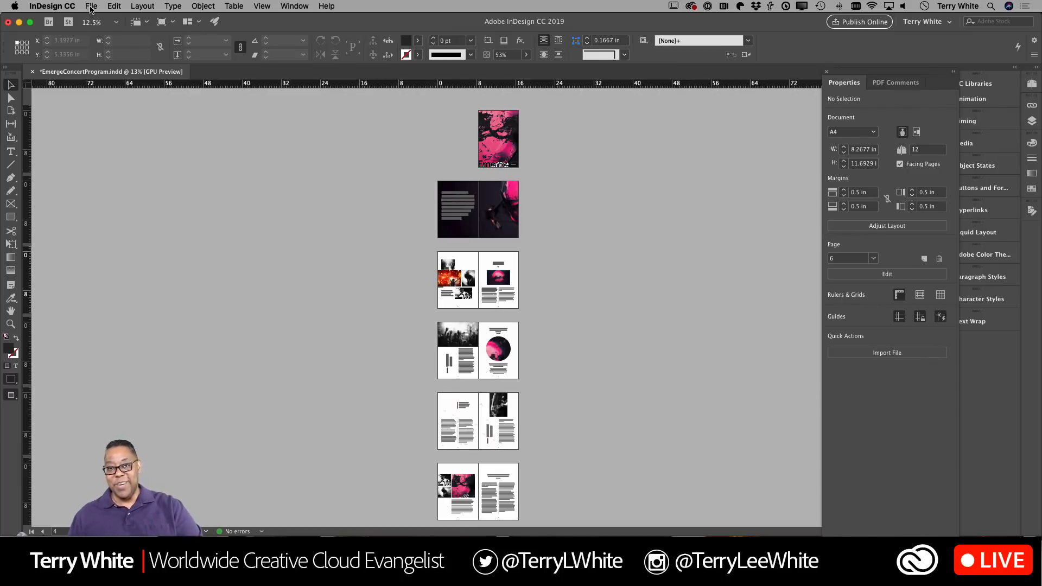
# Examine the Adjust Layout option in Document Setup and close the settings without changes.
pyautogui.click(91, 6)
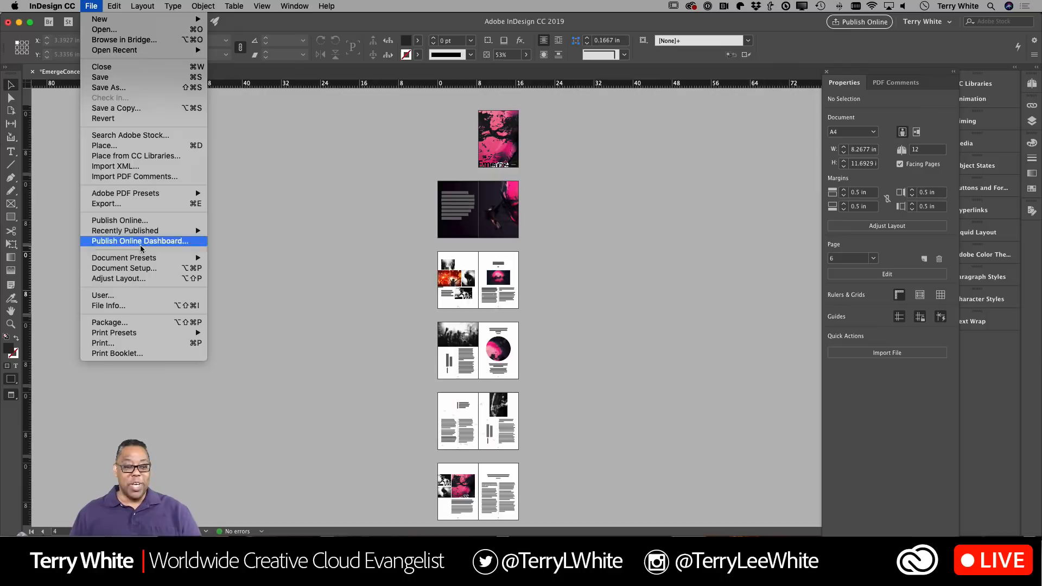
pyautogui.click(147, 268)
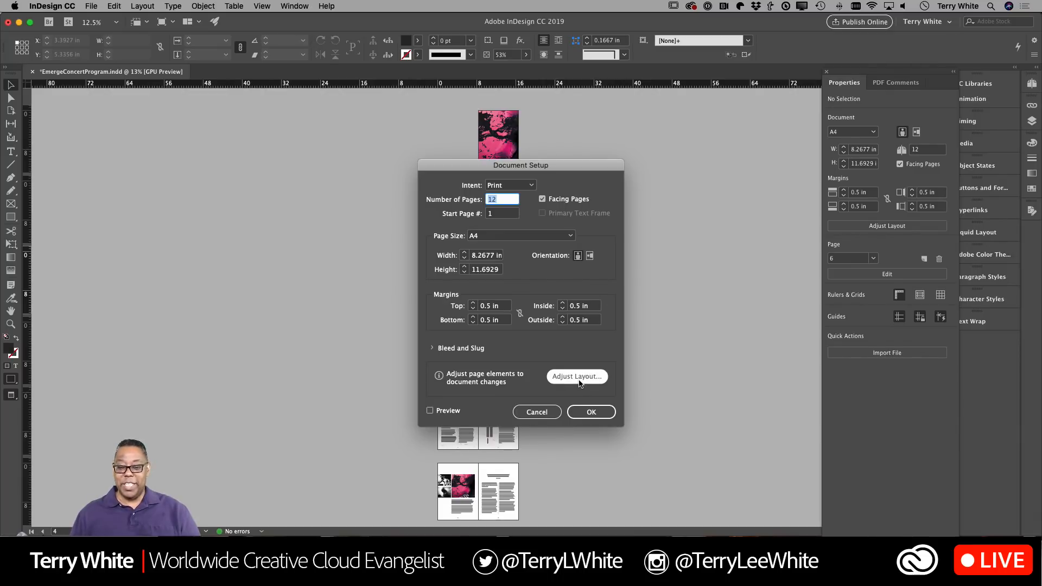
pyautogui.click(543, 413)
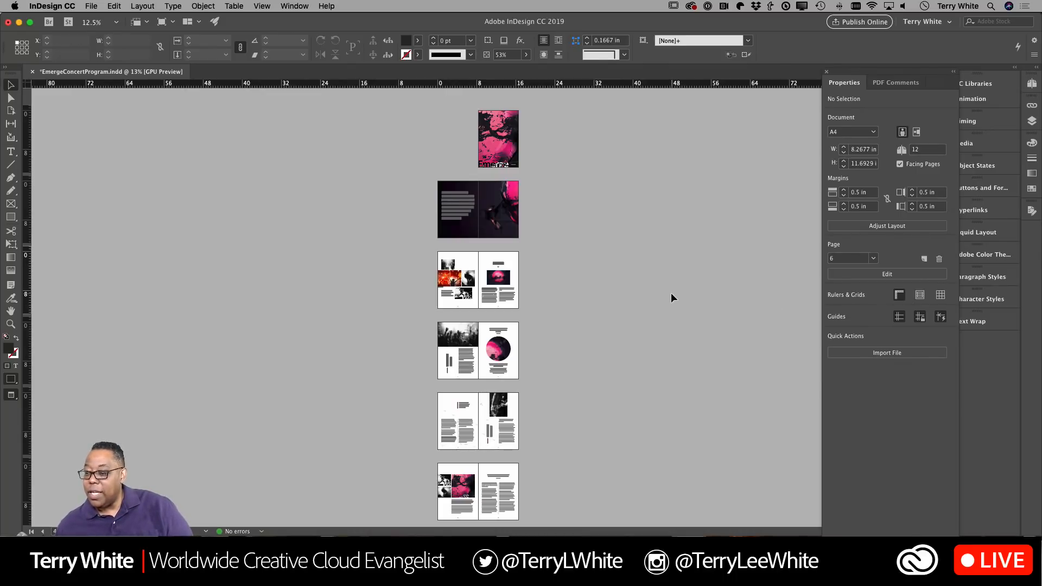
# Use Adjust Layout to change the A4 document to landscape orientation and adapt its content.
pyautogui.click(892, 229)
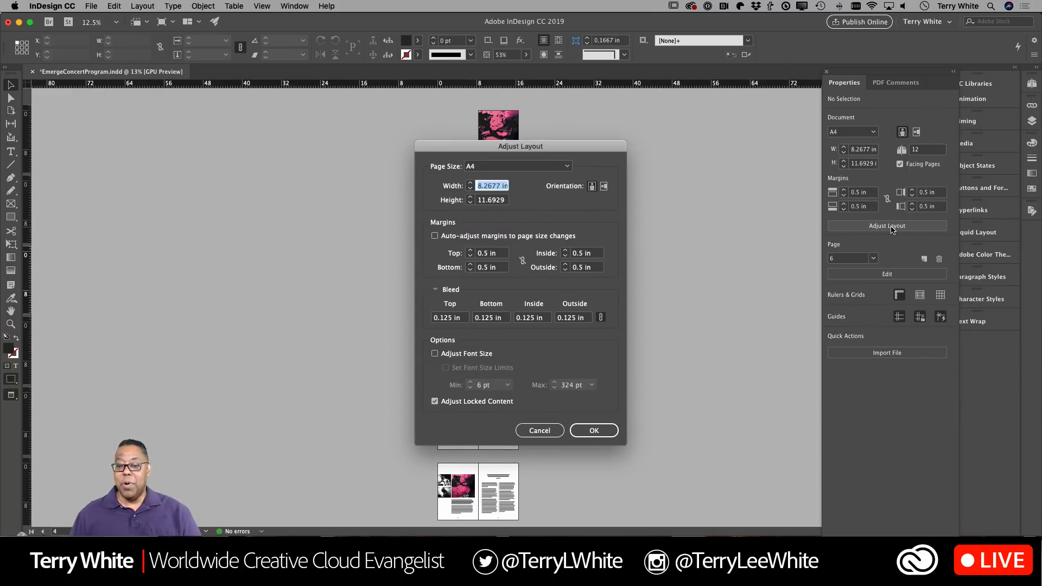
pyautogui.moveTo(555, 148); pyautogui.dragTo(707, 106)
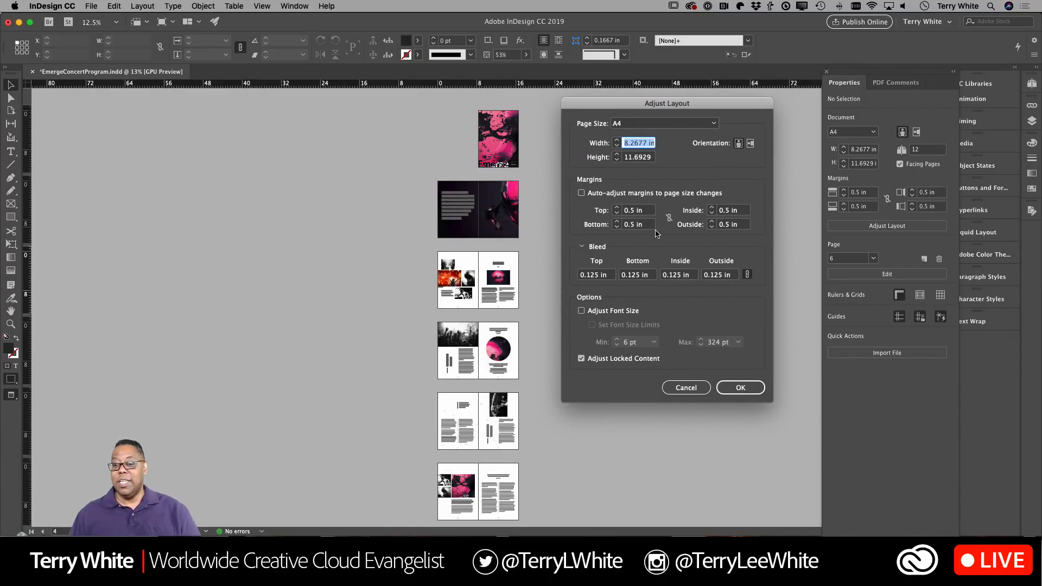
pyautogui.click(752, 143)
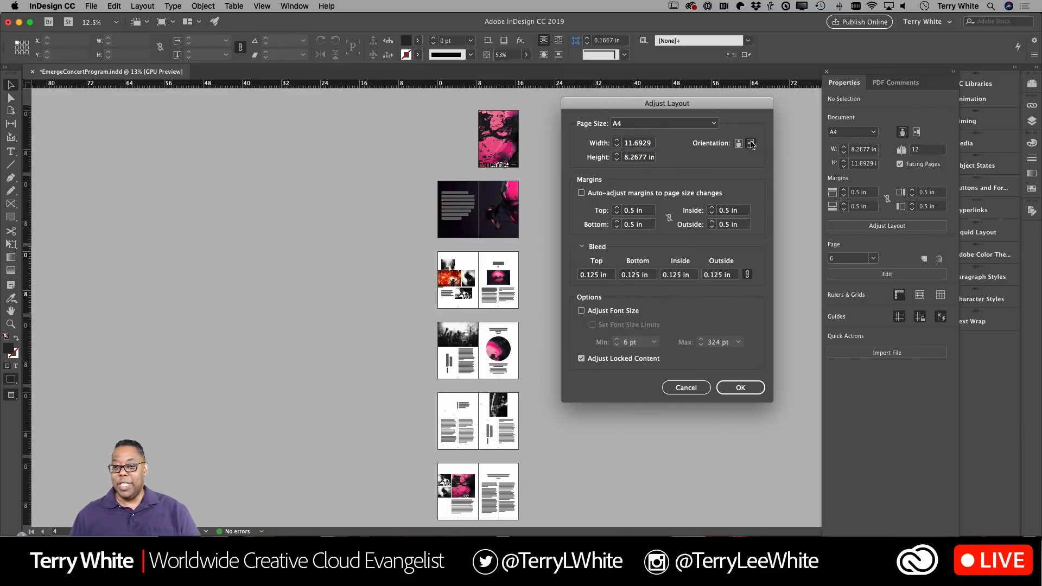
pyautogui.click(741, 387)
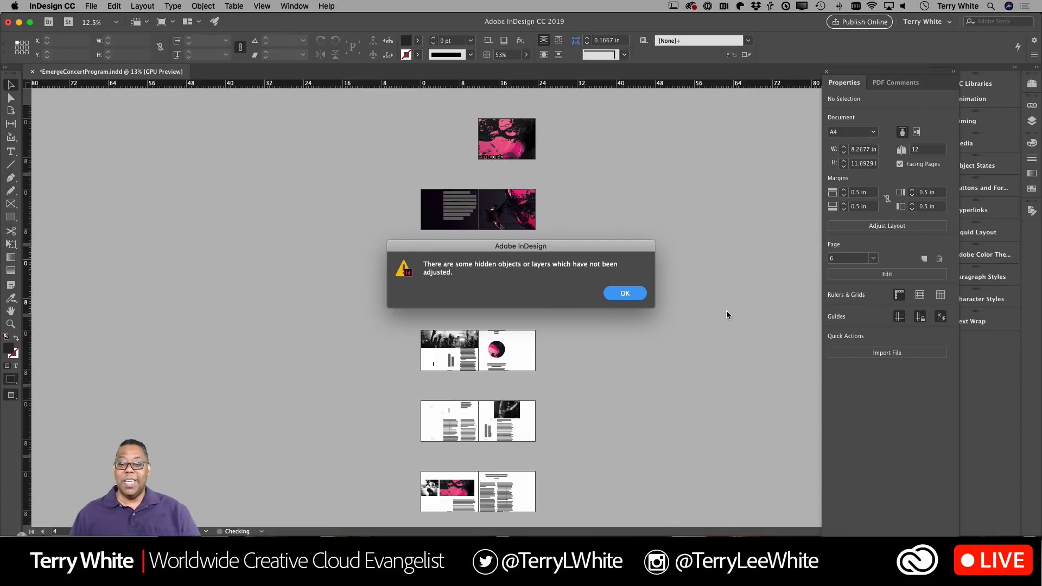
pyautogui.click(625, 293)
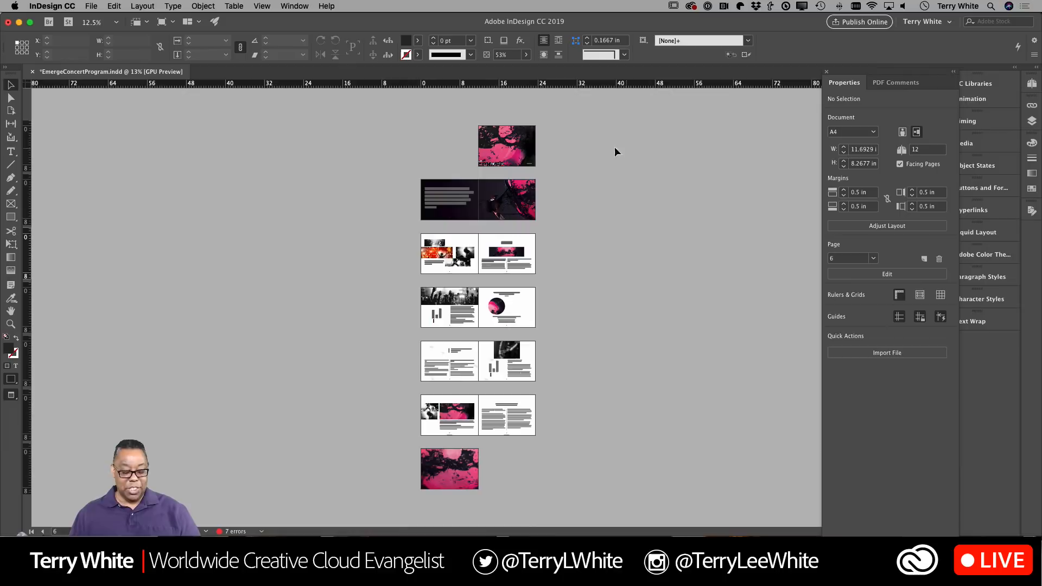
# Examine how the images and text on each spread were adapted to the landscape layout.
pyautogui.press('z')
pyautogui.moveTo(488, 146); pyautogui.dragTo(730, 294)
pyautogui.press('v')
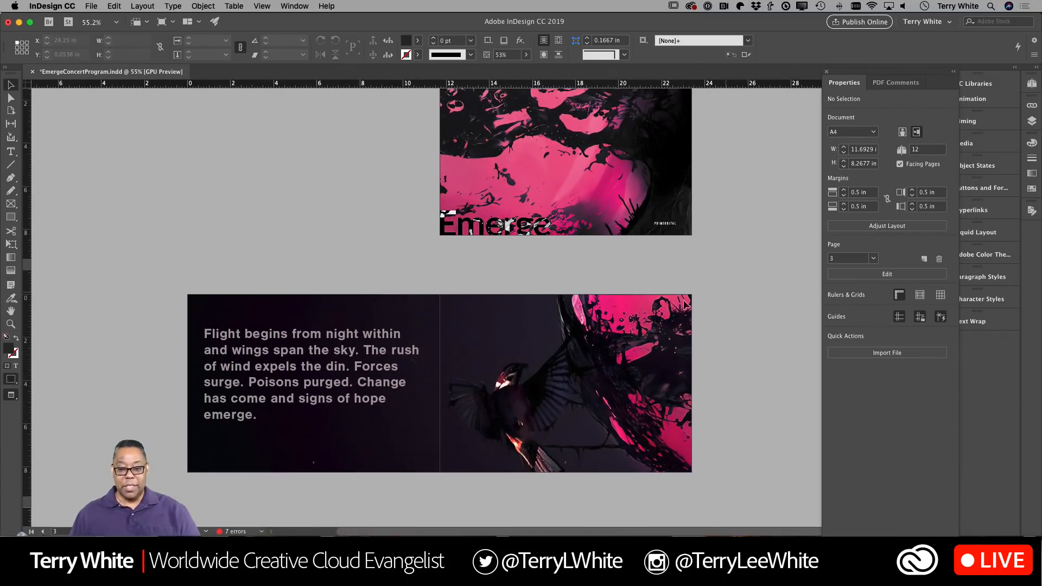
pyautogui.scroll(-8, 670, 306)
pyautogui.scroll(-8, 670, 307)
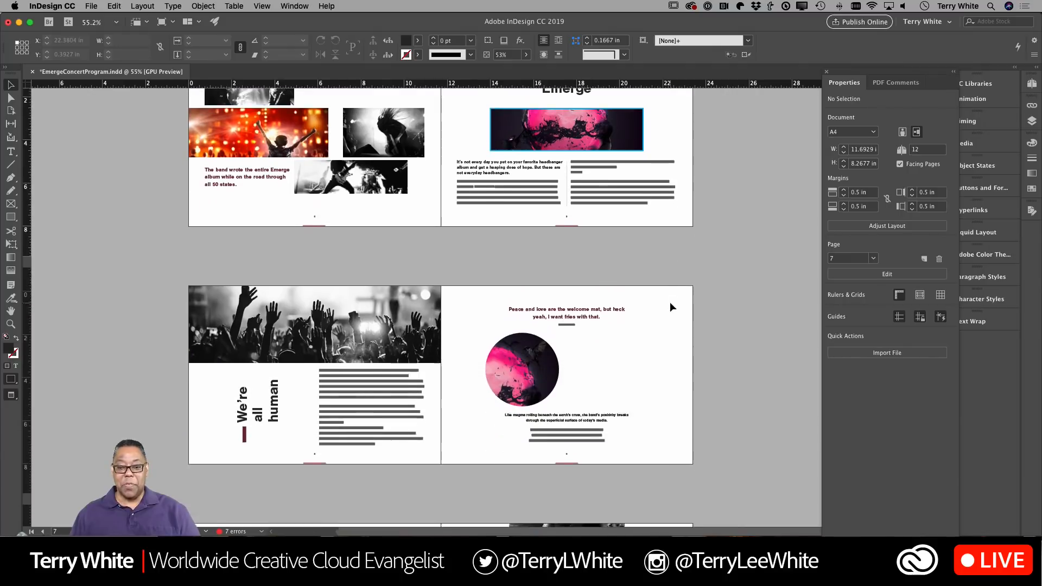
pyautogui.scroll(-8, 671, 307)
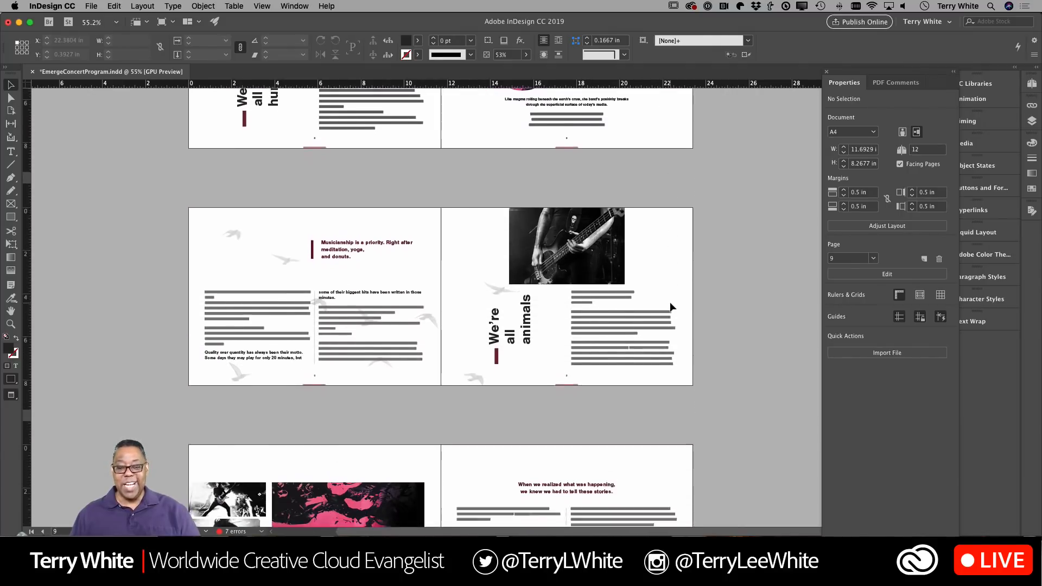
pyautogui.scroll(-4, 672, 308)
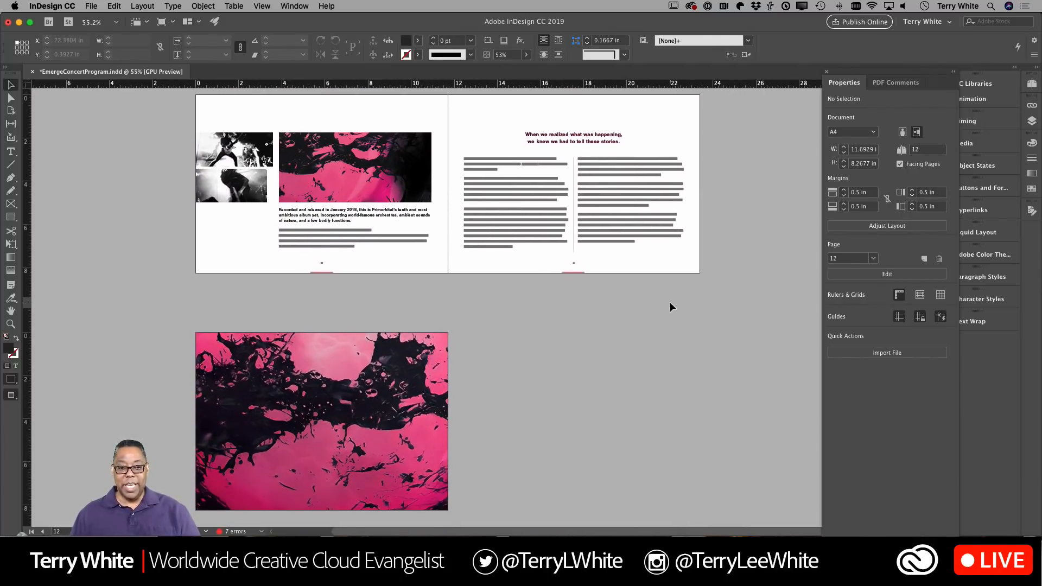
pyautogui.scroll(12, 670, 304)
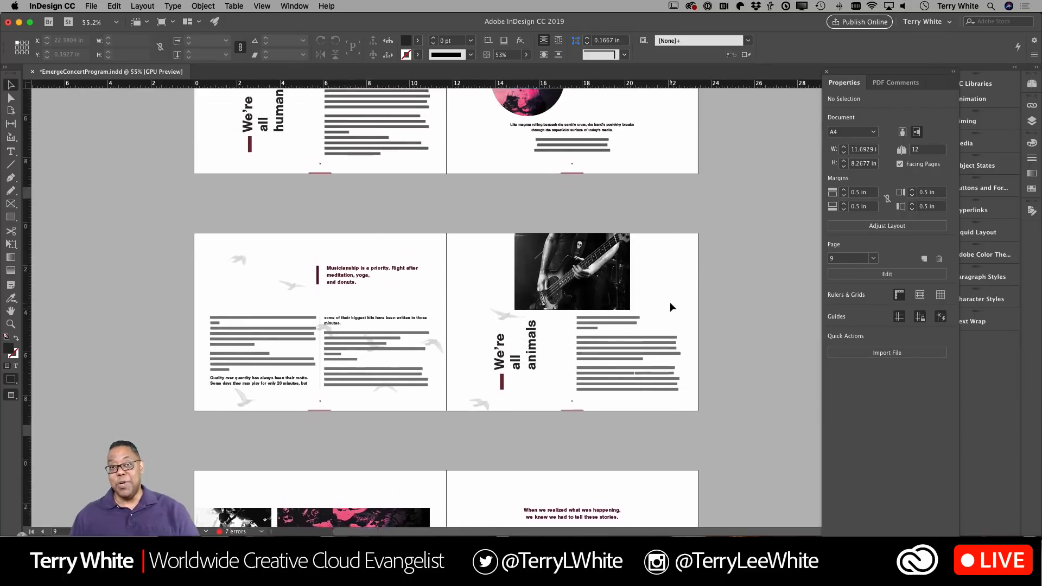
pyautogui.scroll(2, 671, 307)
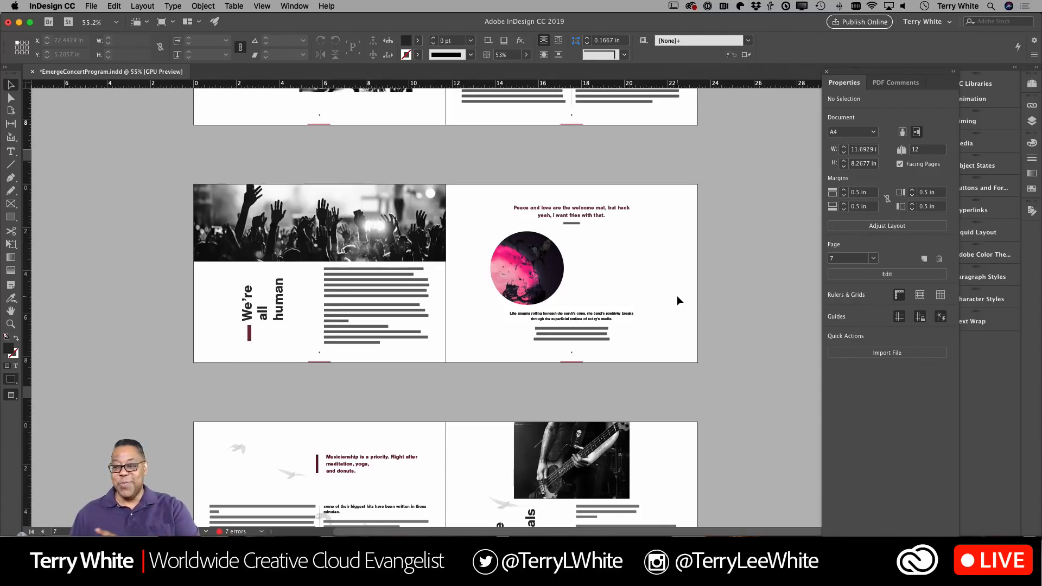
pyautogui.scroll(5, 676, 294)
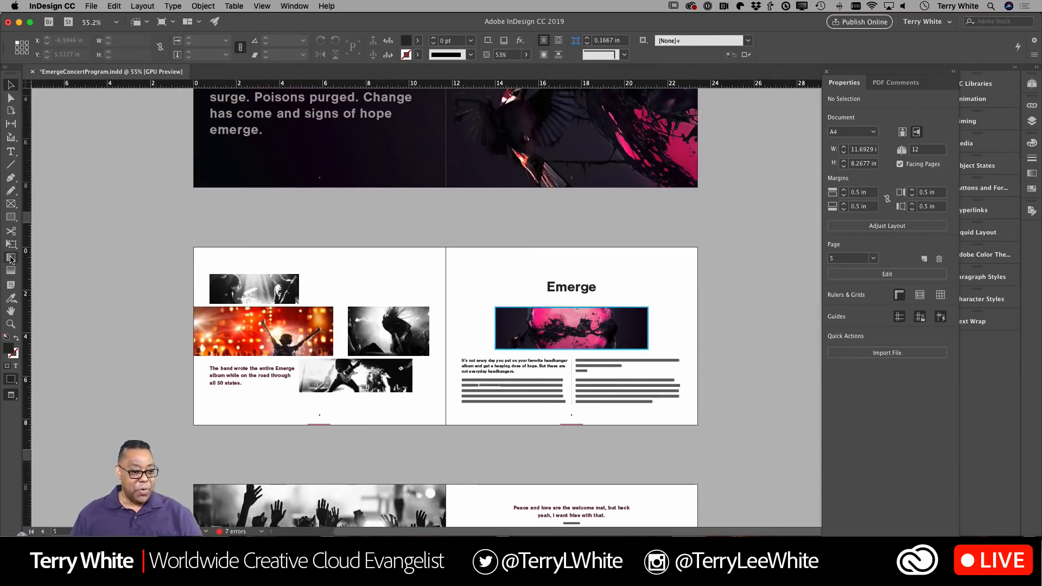
# Select the "Emerge" headline text above the banner image and open its list of fonts.
pyautogui.doubleClick(567, 287)
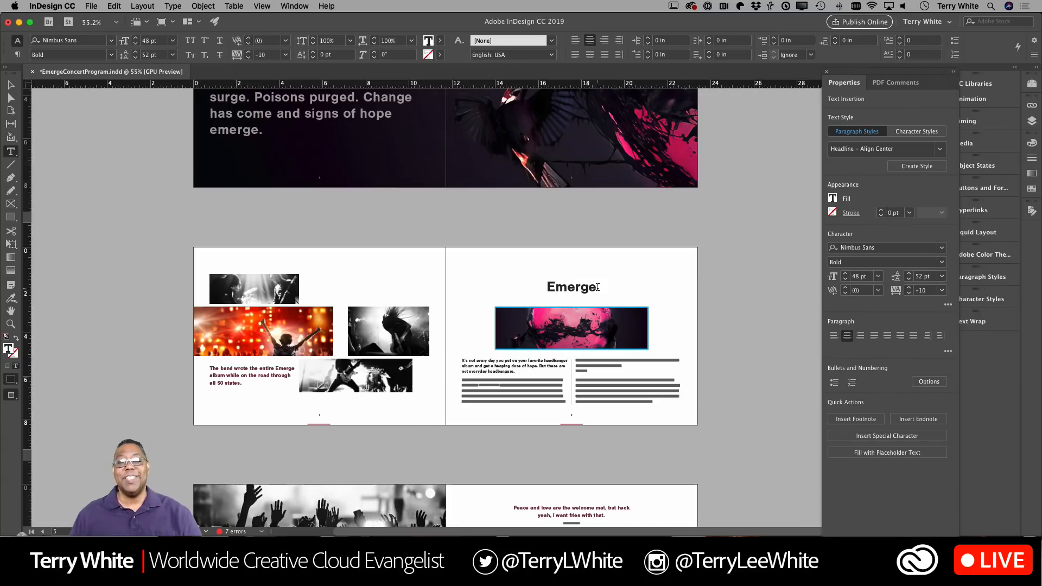
pyautogui.moveTo(597, 287); pyautogui.dragTo(574, 290)
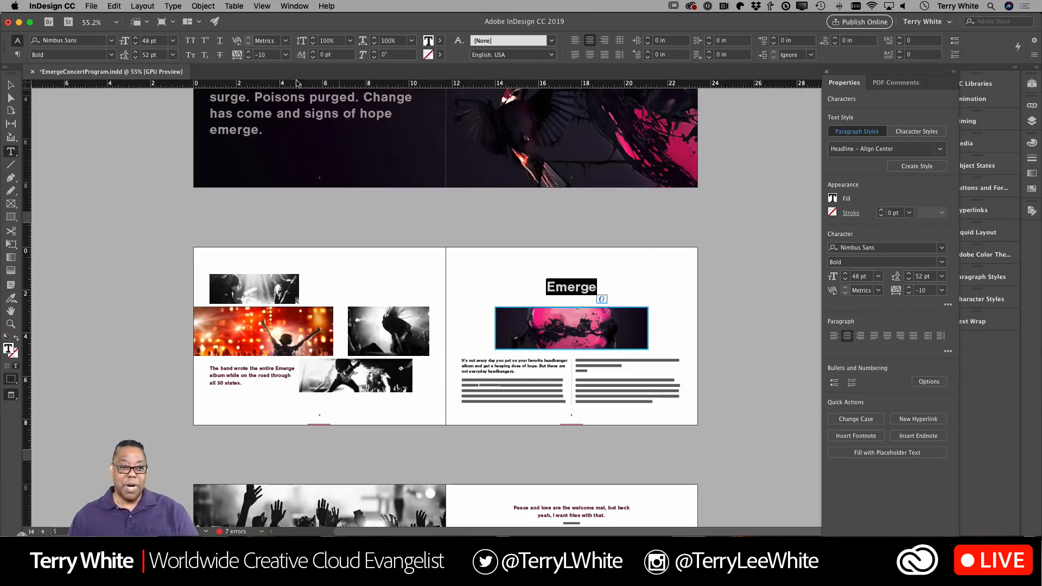
pyautogui.click(942, 251)
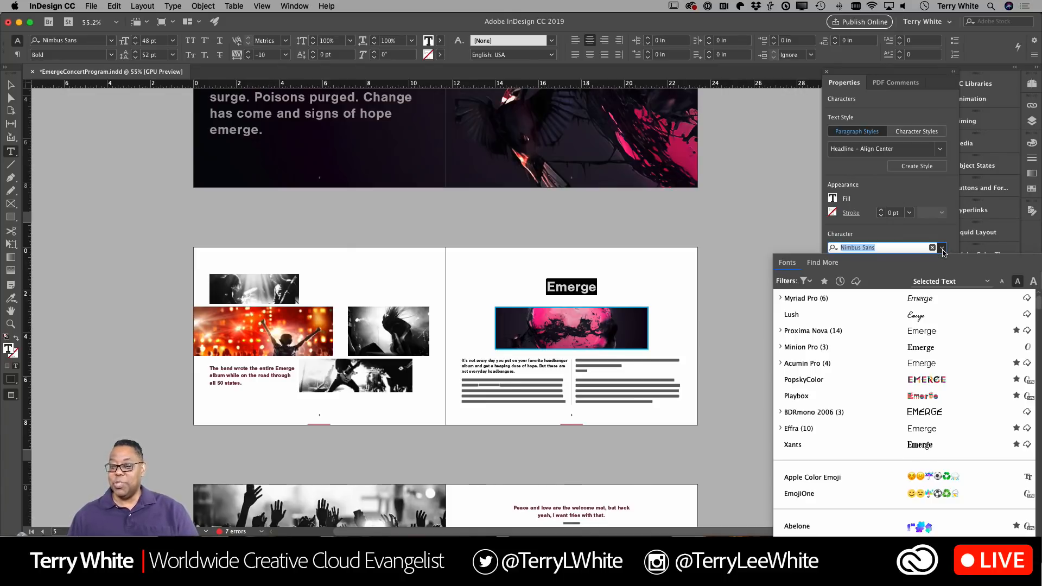
# Filter the fonts by the sans serif classification and heavy weight, and clear all filters.
pyautogui.click(807, 281)
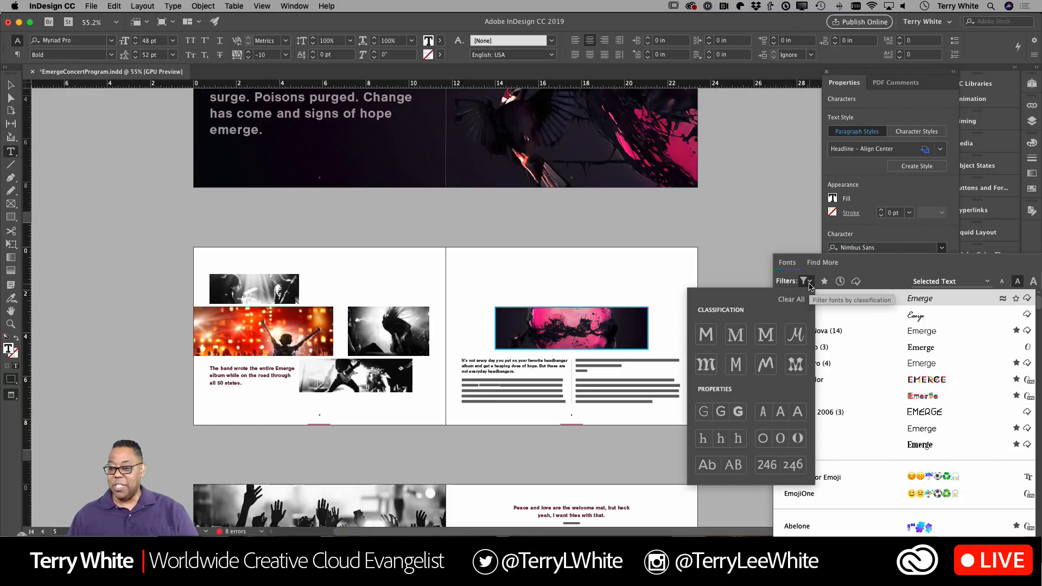
pyautogui.click(706, 337)
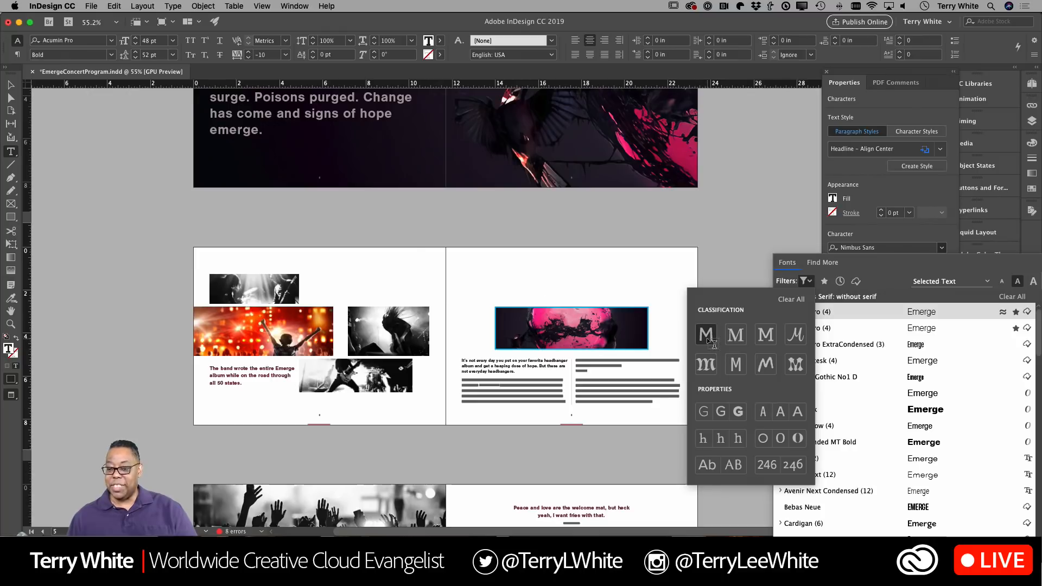
pyautogui.click(736, 414)
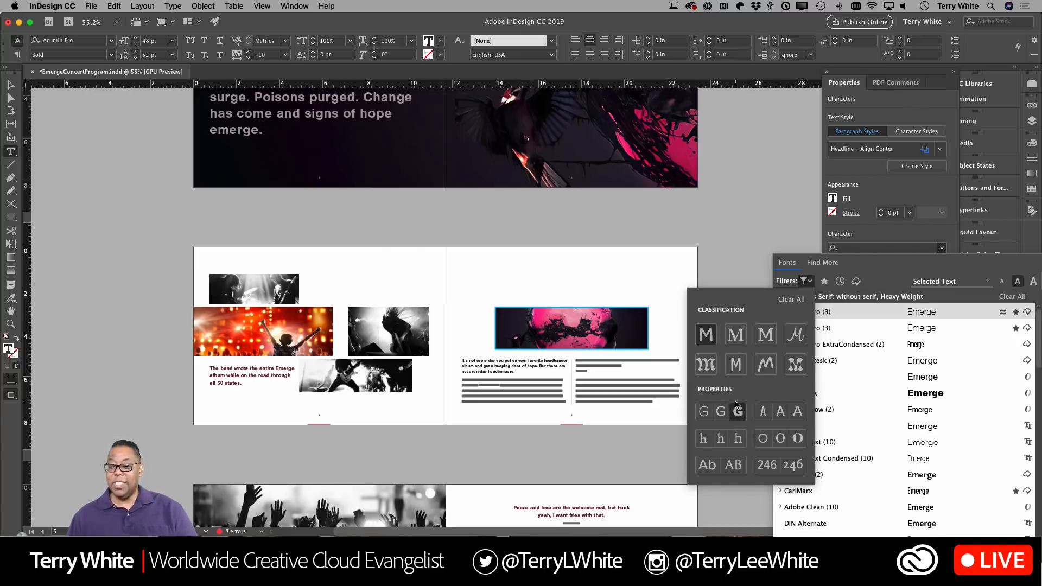
pyautogui.click(801, 300)
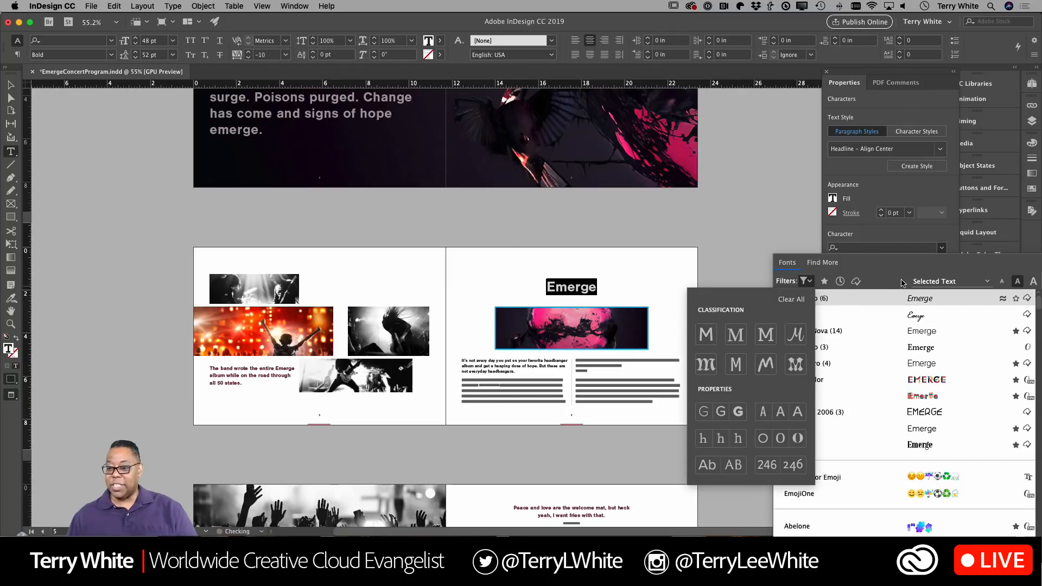
pyautogui.click(910, 269)
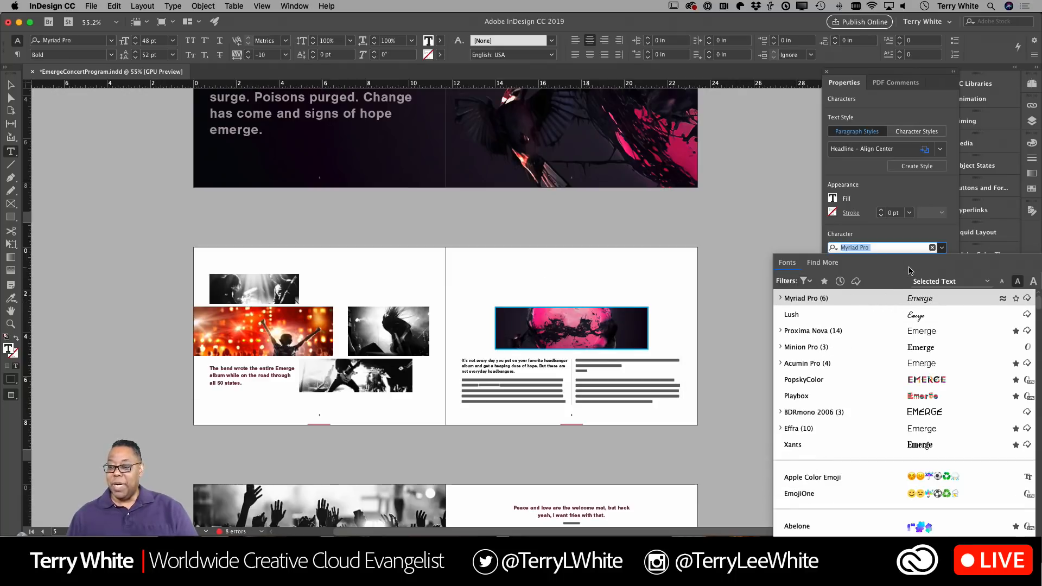
# View only the favorite fonts, clear that filter, and preview recent fonts such as PopskyColor, Effra and Xants on the headline.
pyautogui.click(824, 282)
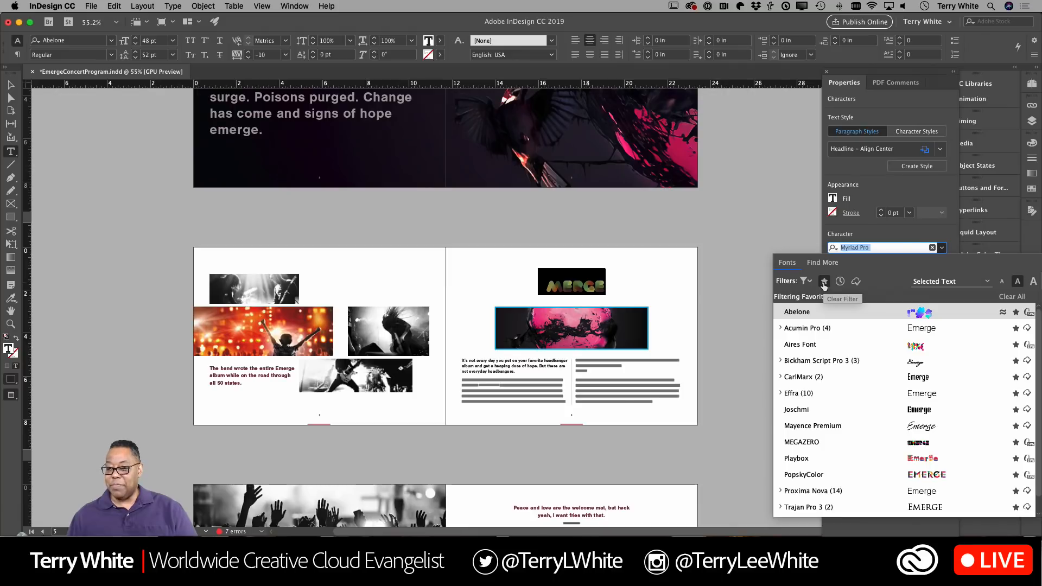
pyautogui.click(823, 282)
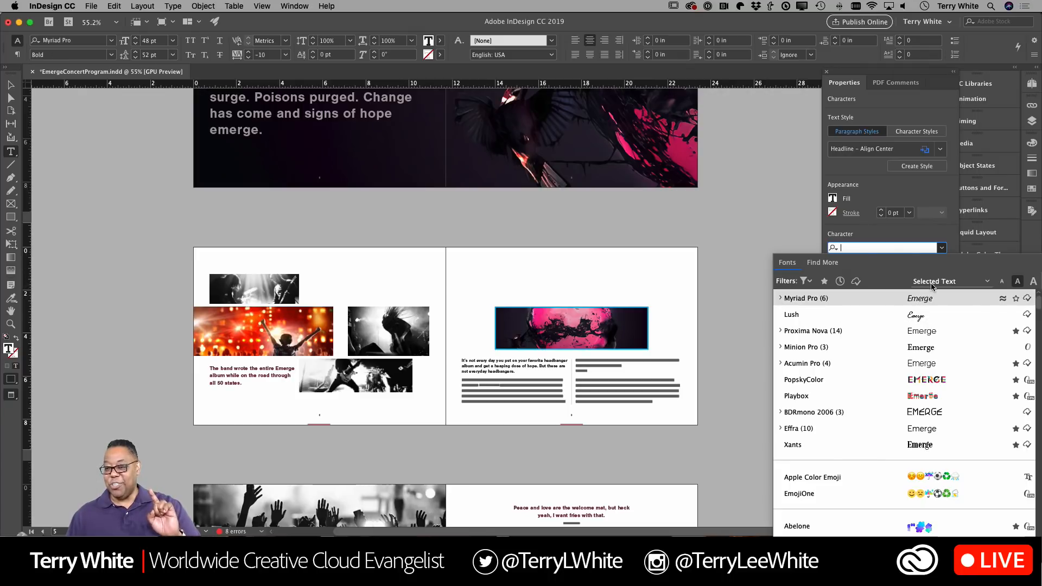
pyautogui.click(922, 331)
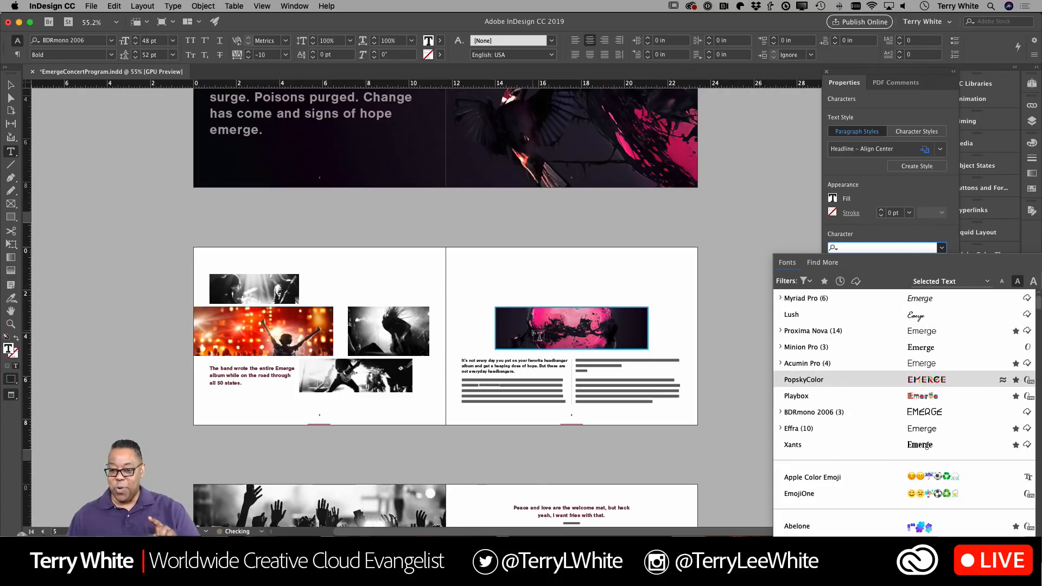
pyautogui.click(925, 379)
pyautogui.click(921, 299)
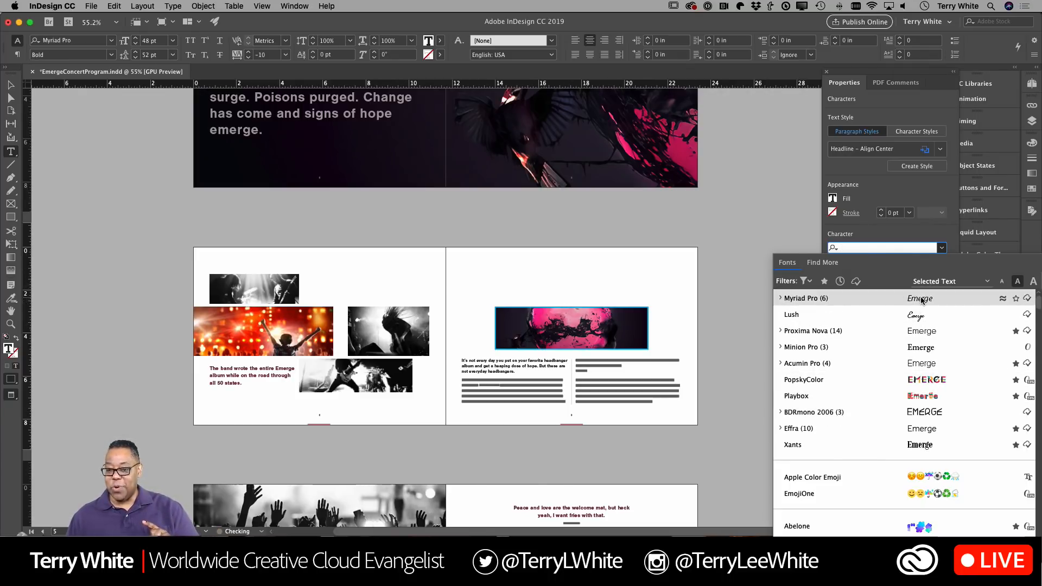
pyautogui.click(917, 364)
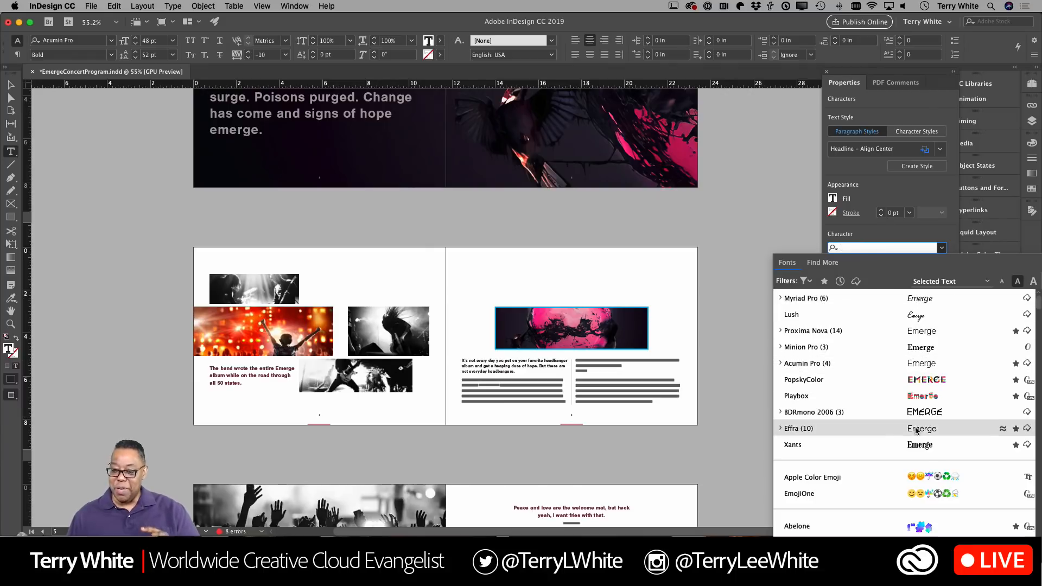
pyautogui.click(924, 450)
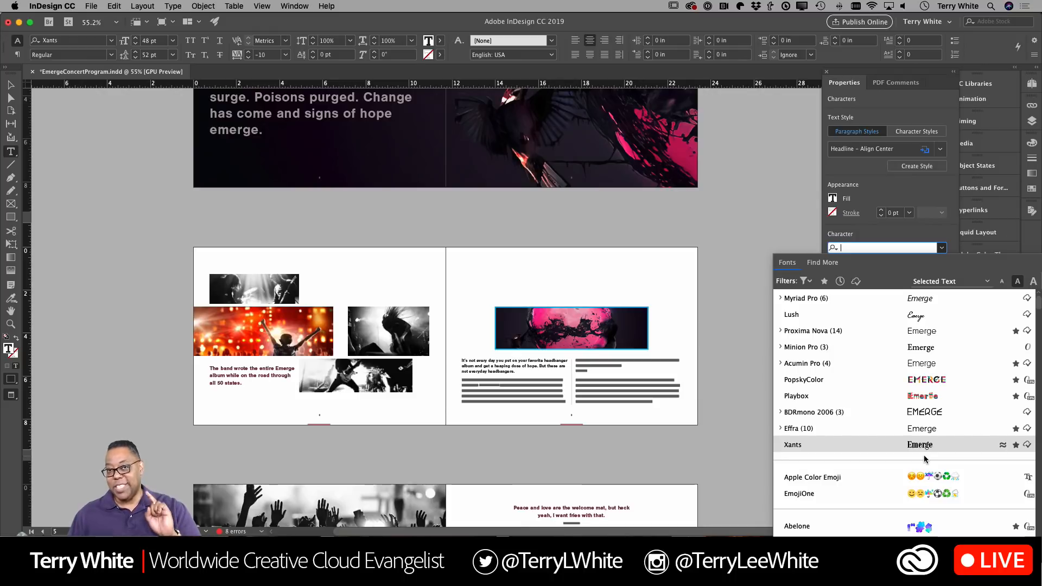
# View only the active Adobe Fonts for the headline and clear that filter.
pyautogui.click(855, 282)
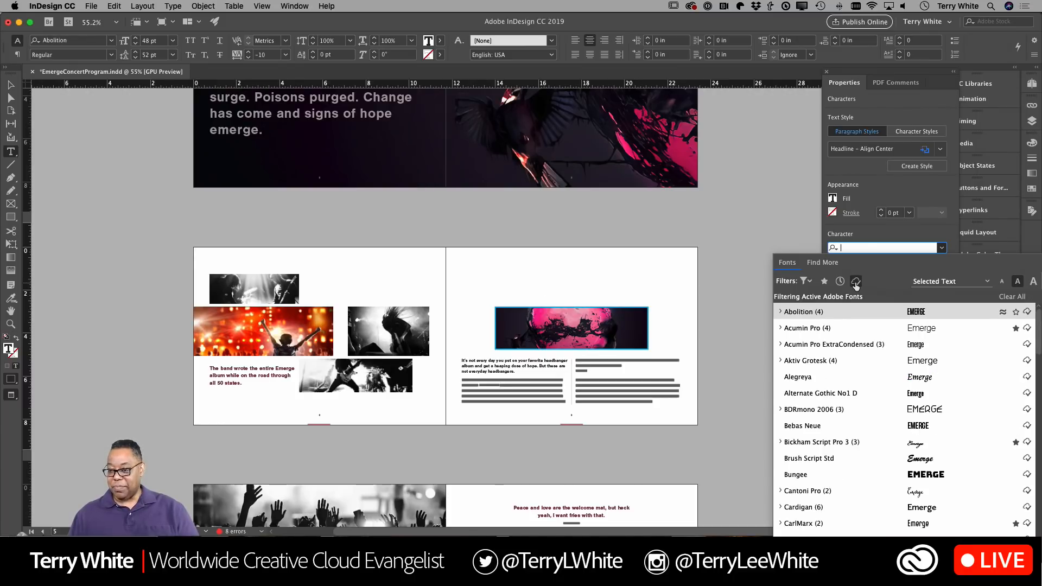
pyautogui.click(855, 282)
pyautogui.click(855, 283)
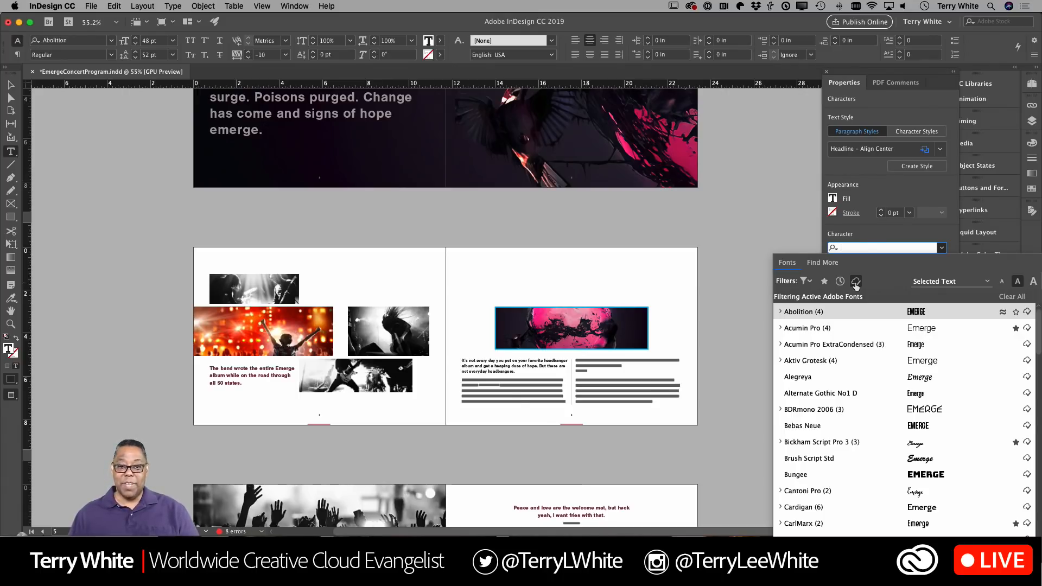
pyautogui.click(855, 282)
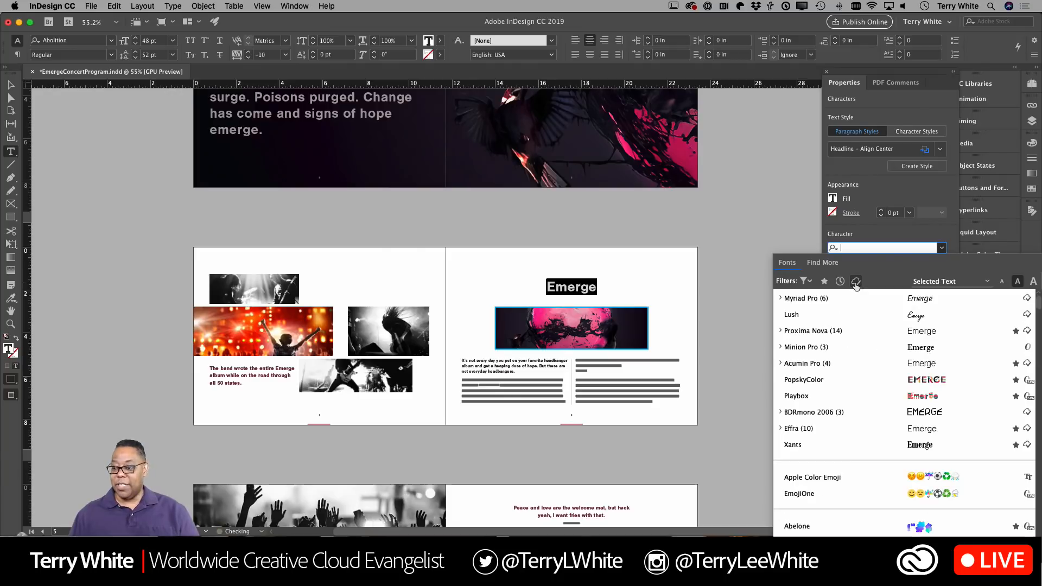
# Browse the additional Adobe Fonts offered for the headline, activate the Adorn Engraved family, and close the font list.
pyautogui.click(813, 265)
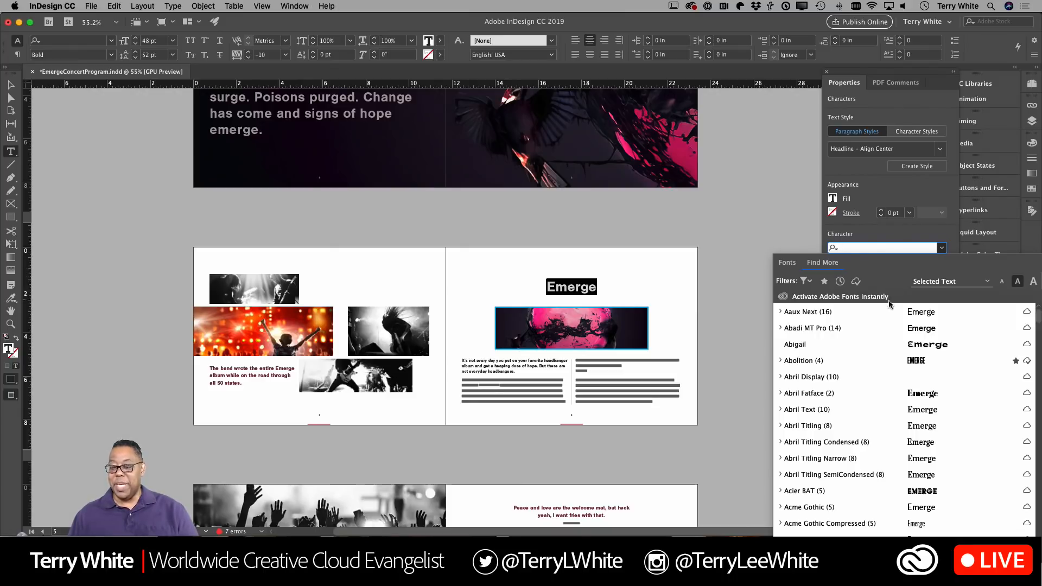
pyautogui.scroll(-5, 884, 312)
pyautogui.scroll(-5, 884, 313)
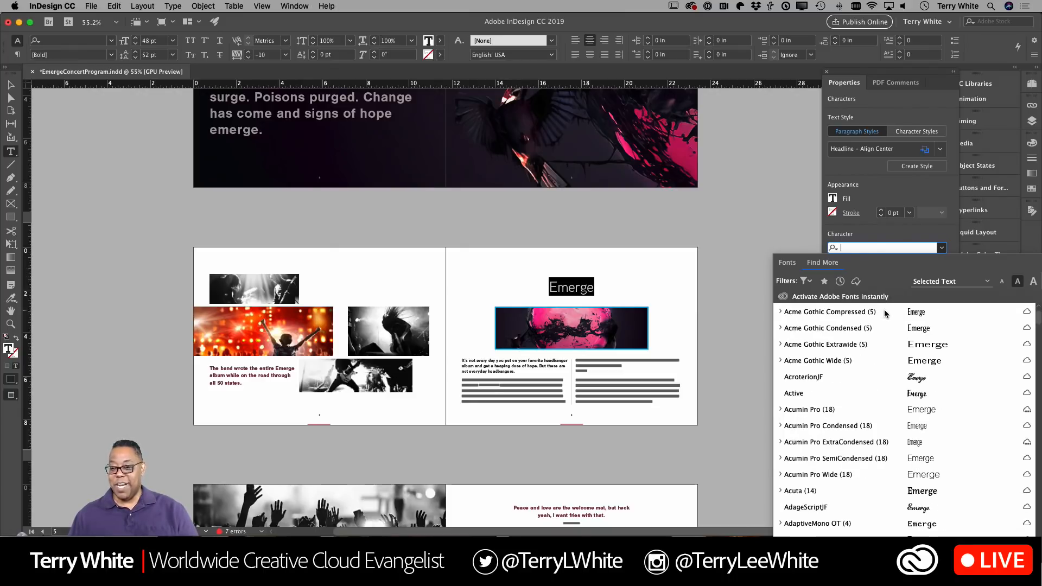
pyautogui.scroll(-3, 884, 313)
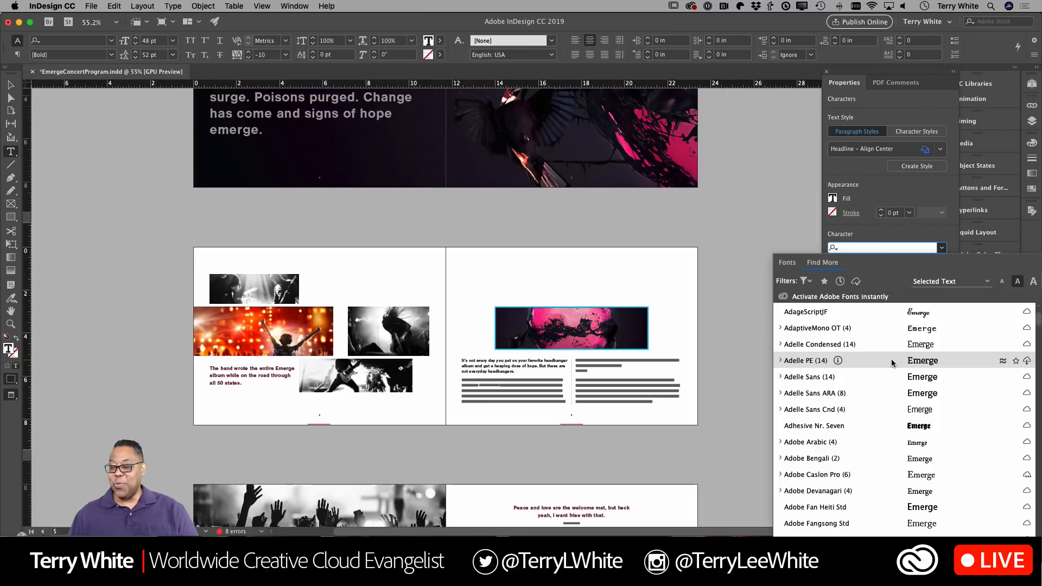
pyautogui.scroll(-8, 891, 359)
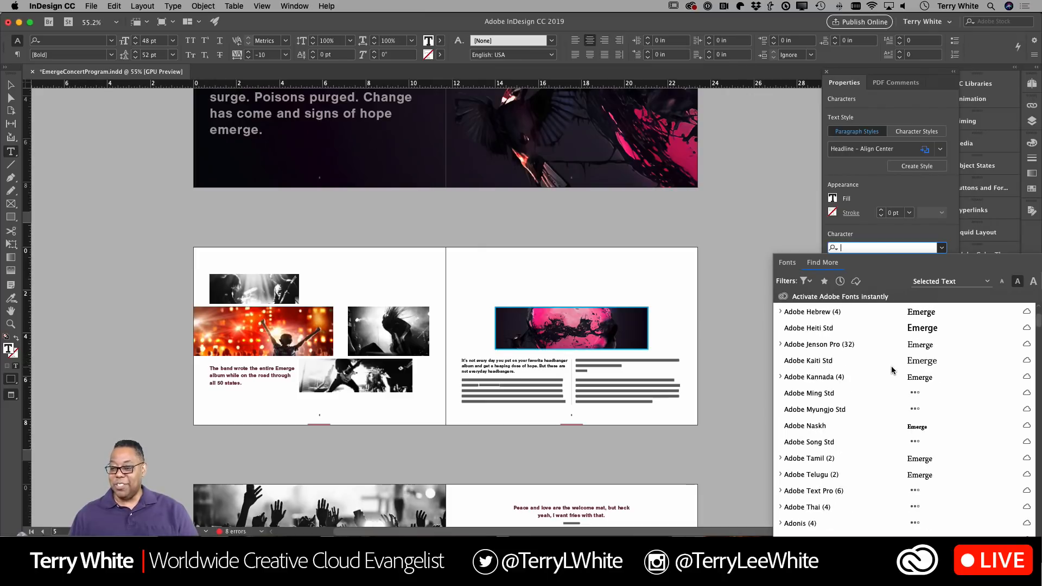
pyautogui.scroll(-8, 891, 370)
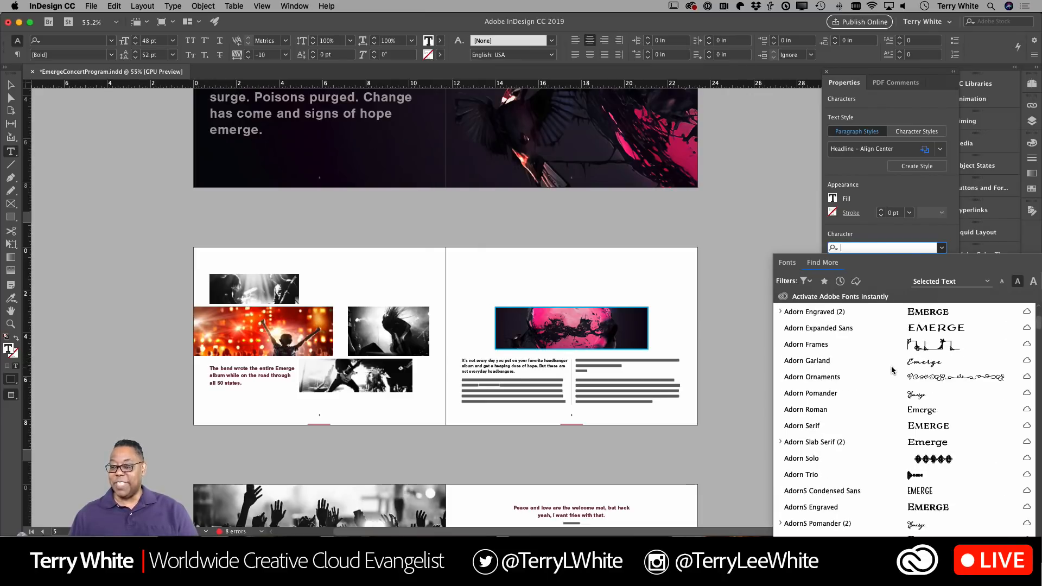
pyautogui.scroll(-2, 891, 370)
pyautogui.scroll(2, 891, 370)
pyautogui.scroll(3, 891, 370)
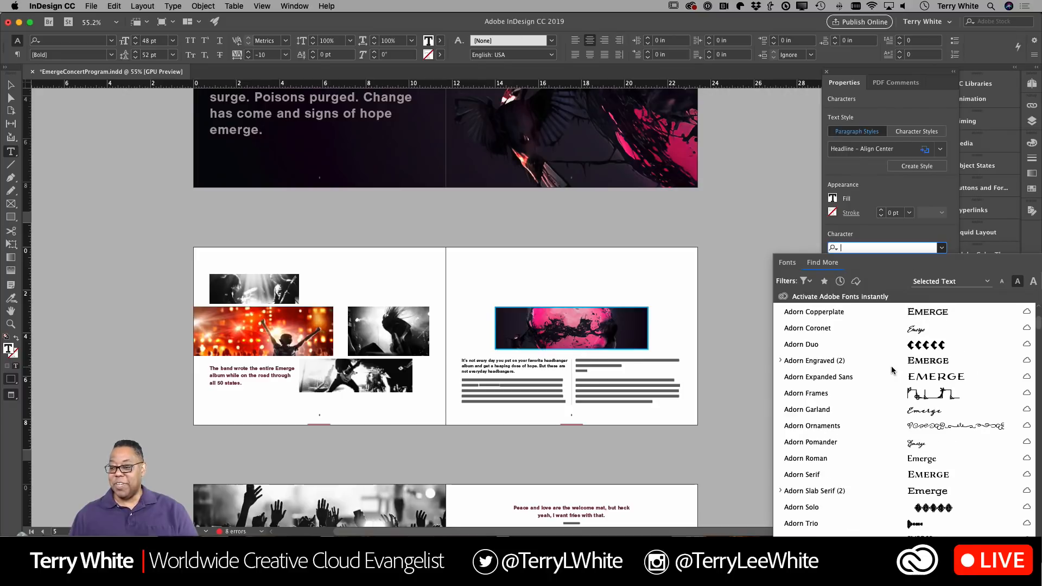
pyautogui.click(1026, 362)
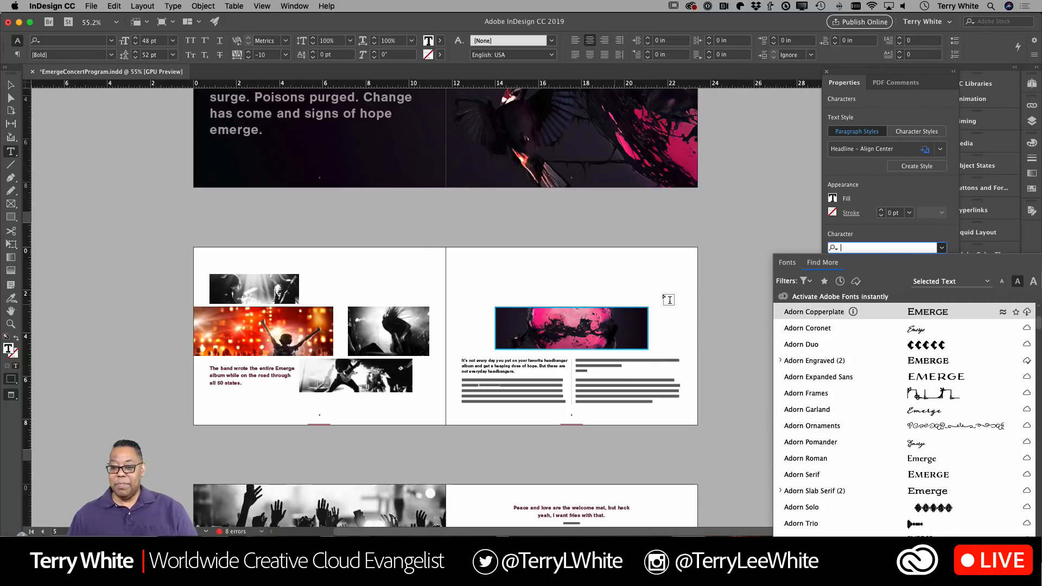
pyautogui.click(717, 287)
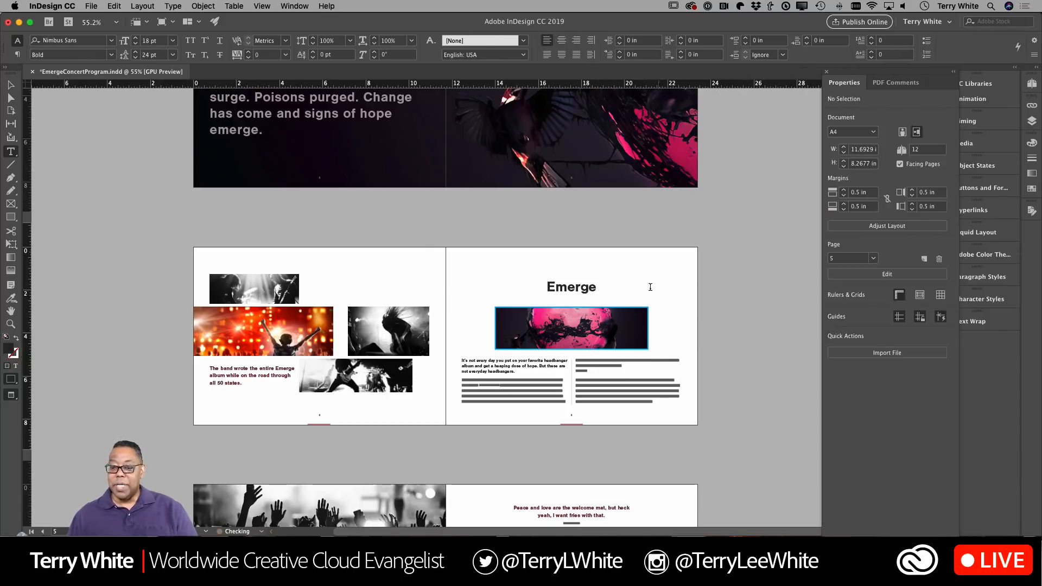
# Select the "Emerge" headline again and search its fonts for "ador" and "adon", shortening the search text to "ad".
pyautogui.doubleClick(583, 282)
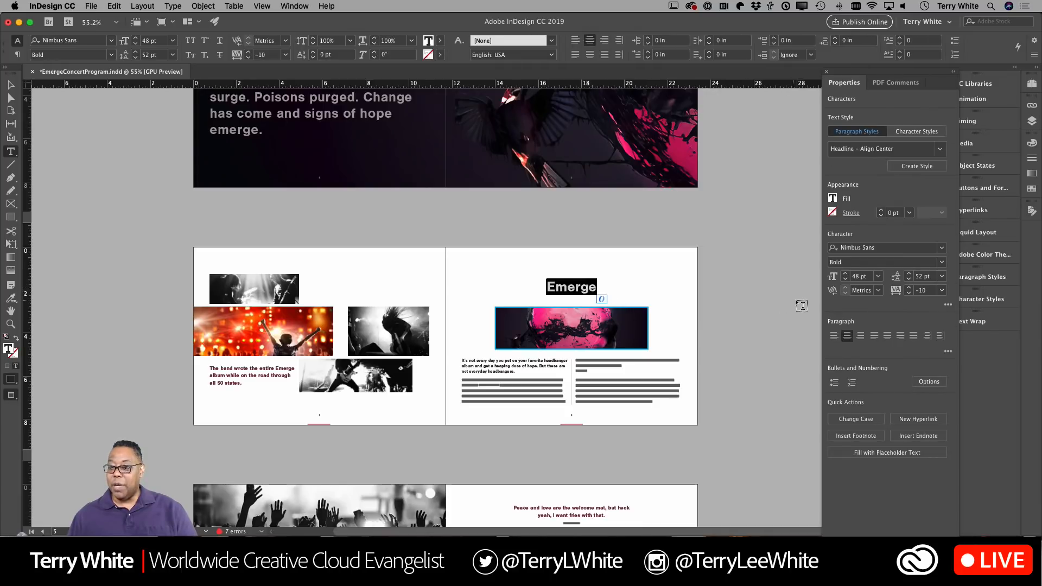
pyautogui.click(887, 249)
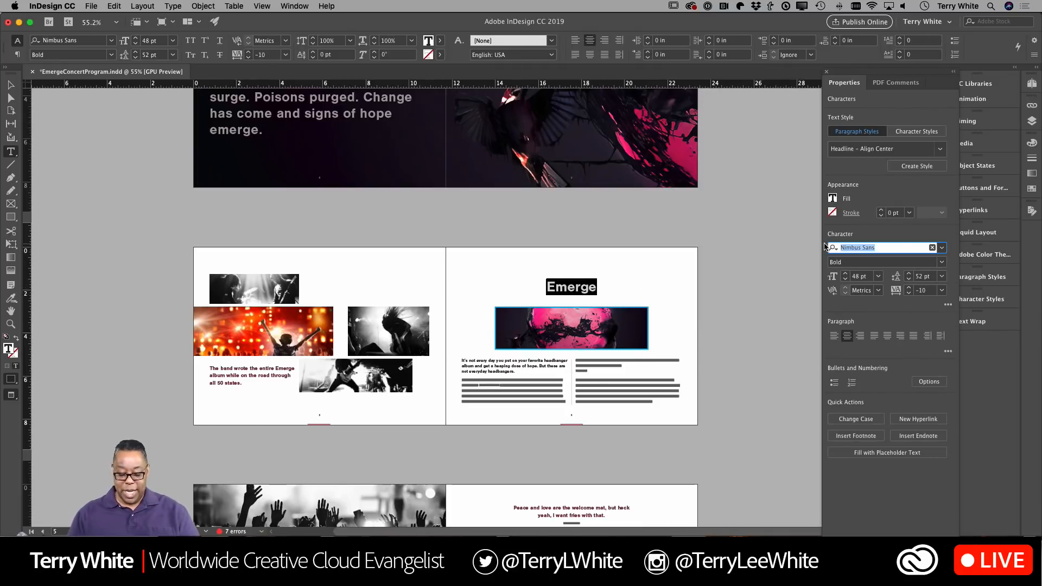
pyautogui.write('ado')
pyautogui.write('ve')
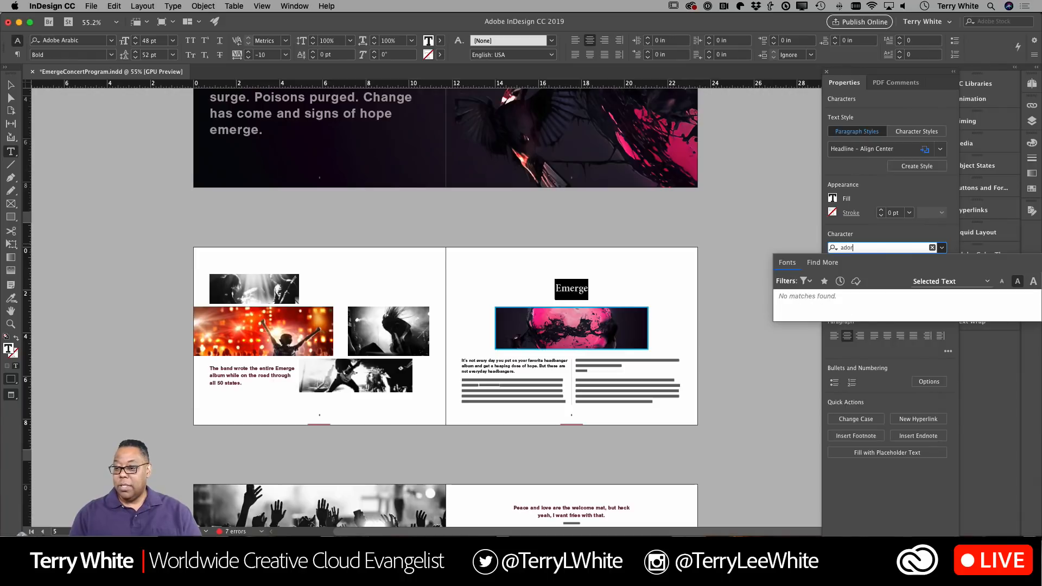
pyautogui.press('BackSpace')
pyautogui.press('BackSpace')
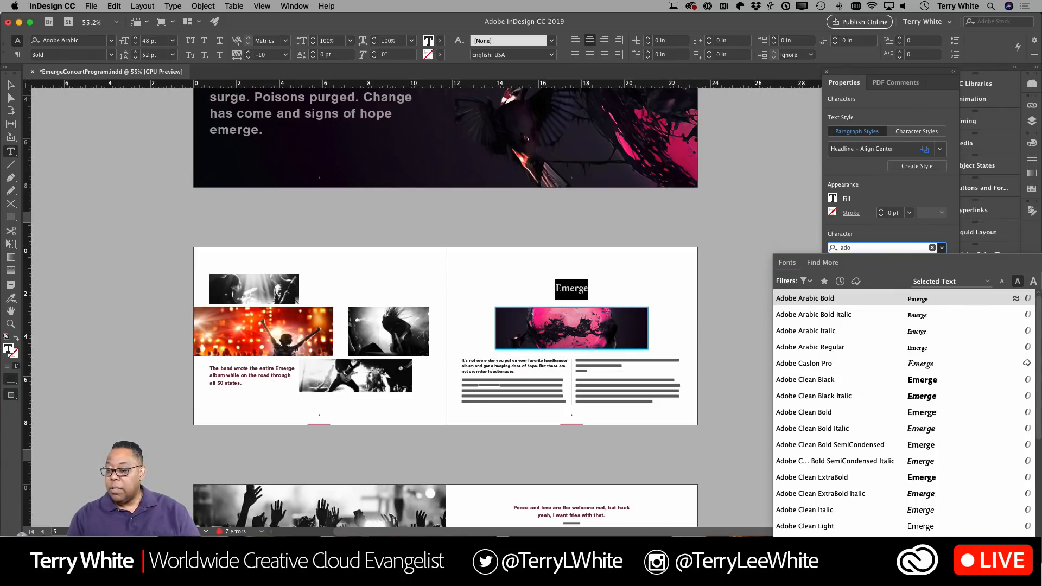
pyautogui.write('n')
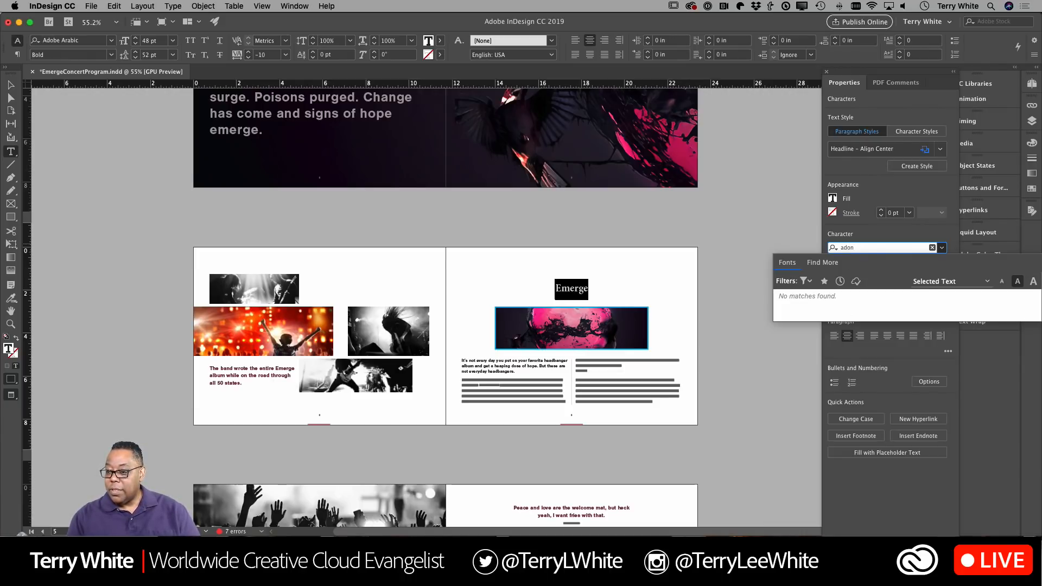
pyautogui.press('BackSpace')
pyautogui.press('BackSpace')
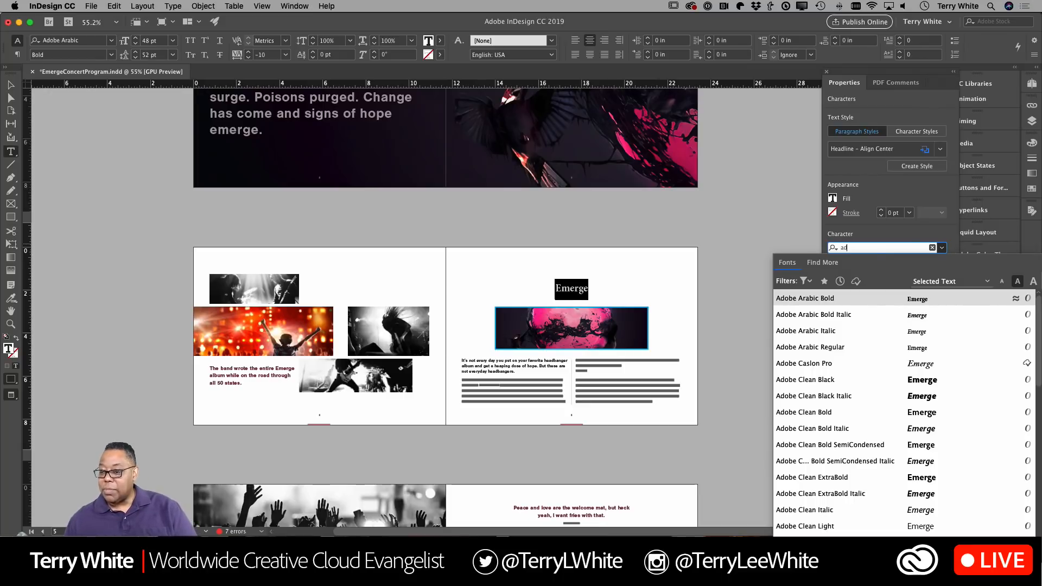
# Step through the fonts matching "ad", restrict them to active Adobe Fonts, and clear that filter.
pyautogui.press('Down')
pyautogui.press('Down')
pyautogui.press('Down')
pyautogui.press('Down')
pyautogui.press('Down')
pyautogui.press('Down')
pyautogui.press('Down')
pyautogui.press('Down')
pyautogui.press('Down')
pyautogui.press('Down')
pyautogui.press('Down')
pyautogui.press('Down')
pyautogui.press('Down')
pyautogui.press('Down')
pyautogui.press('Down')
pyautogui.press('Down')
pyautogui.press('Down')
pyautogui.press('Down')
pyautogui.press('Down')
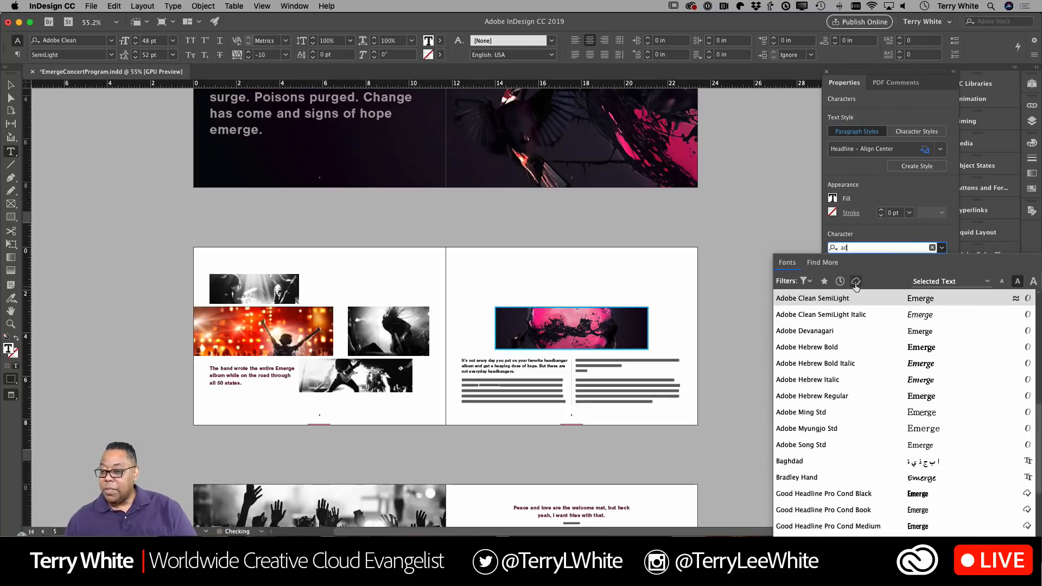
pyautogui.click(855, 281)
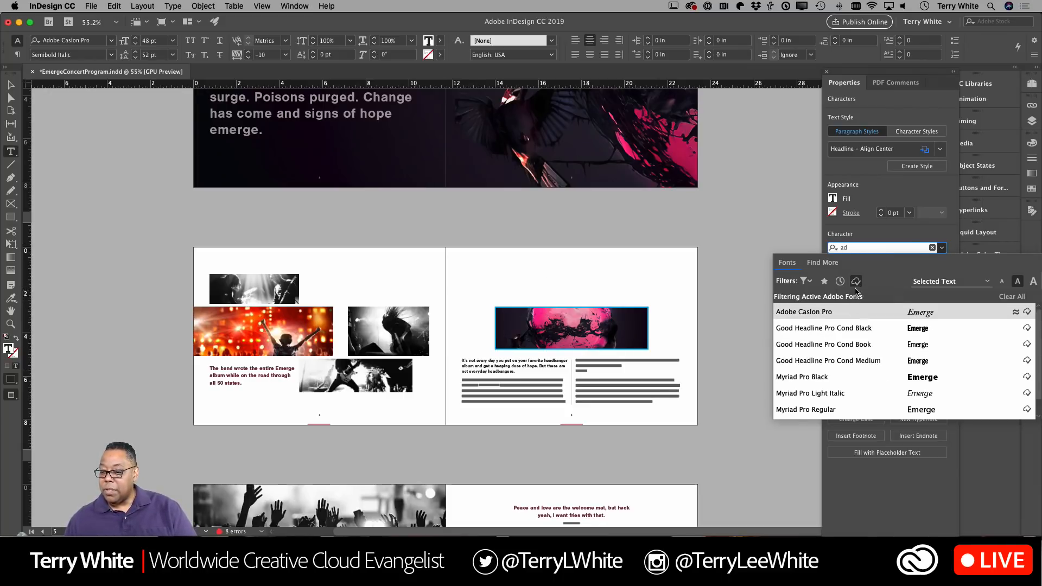
pyautogui.click(855, 281)
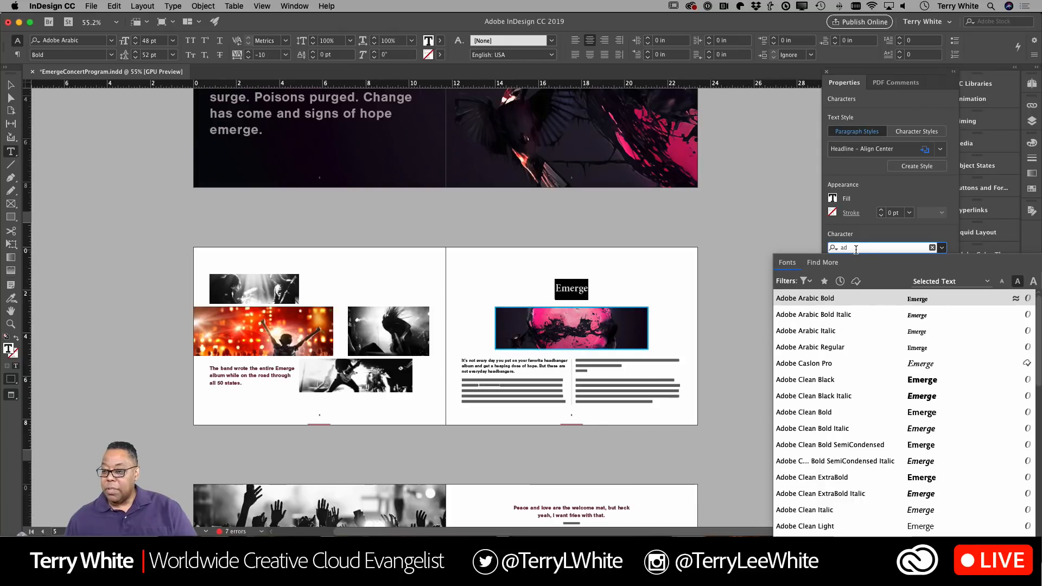
# Search the headline's fonts for "adorn" and clear the search text.
pyautogui.write('orn')
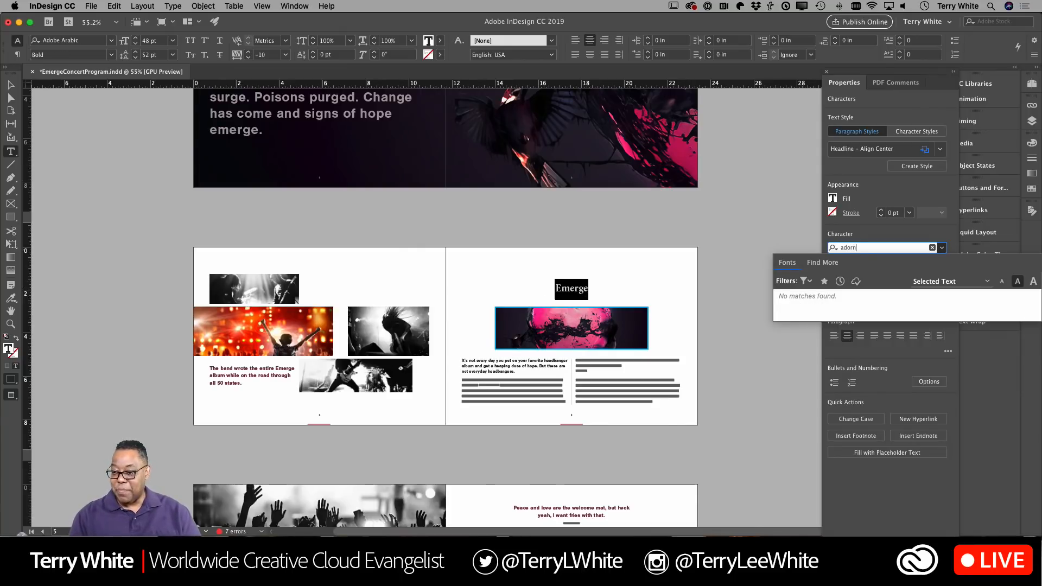
pyautogui.press('BackSpace')
pyautogui.press('BackSpace')
pyautogui.press('BackSpace')
pyautogui.press('BackSpace')
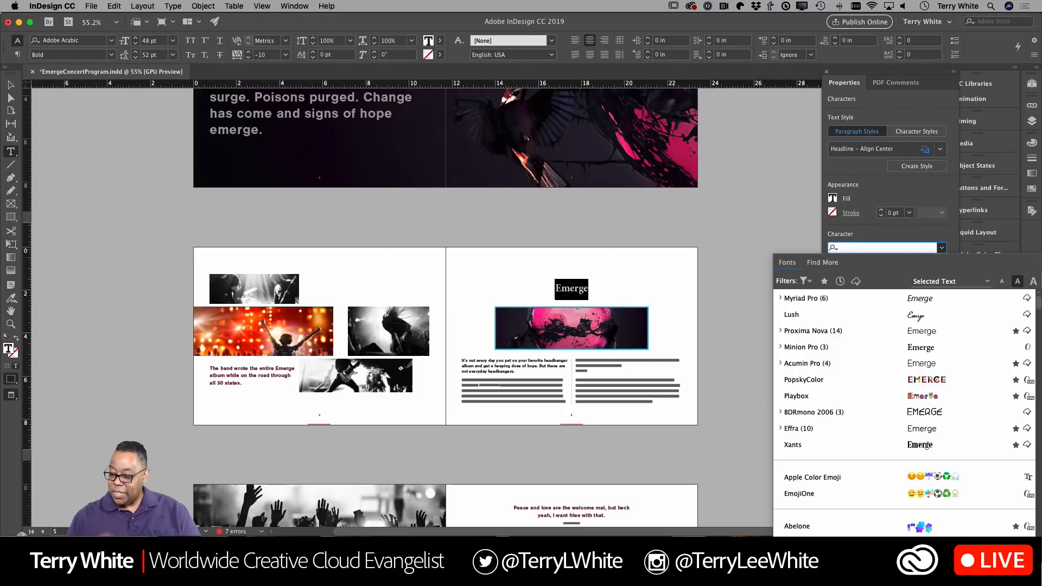
# Look through the full list of installed fonts for the Adorn family and close the list.
pyautogui.scroll(-6, 904, 351)
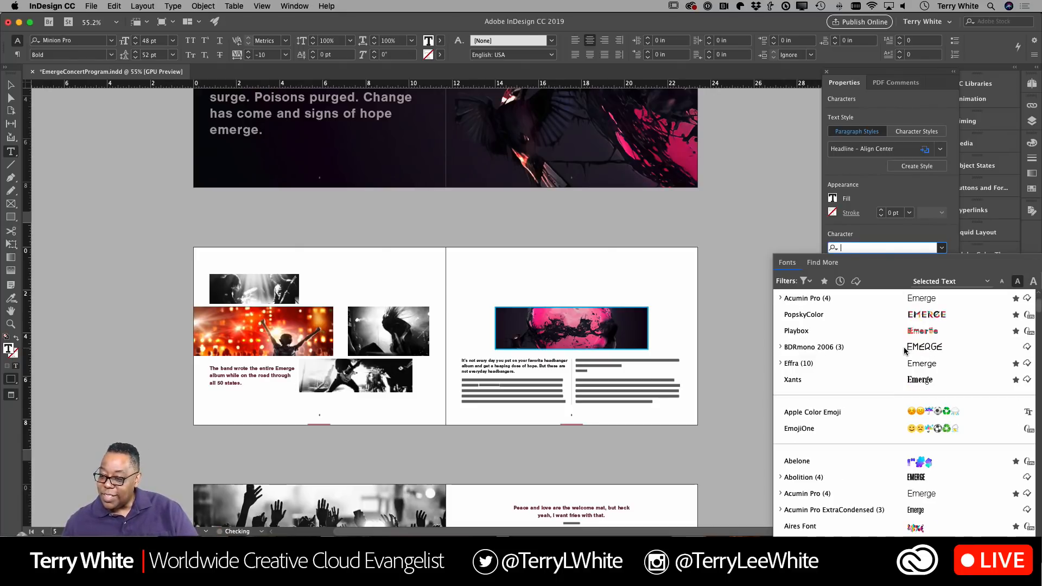
pyautogui.scroll(-8, 905, 351)
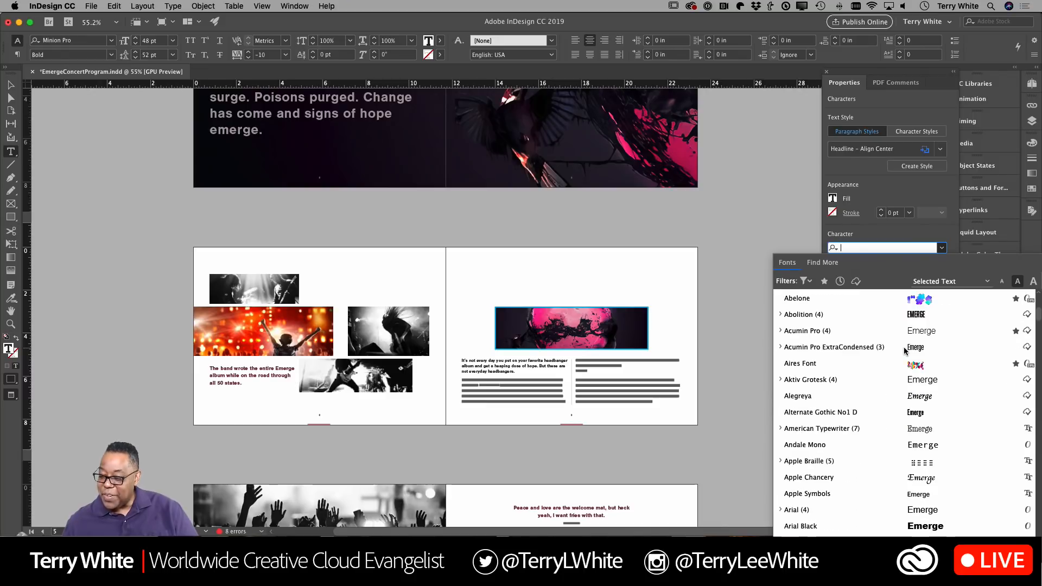
pyautogui.scroll(14, 904, 351)
pyautogui.click(617, 296)
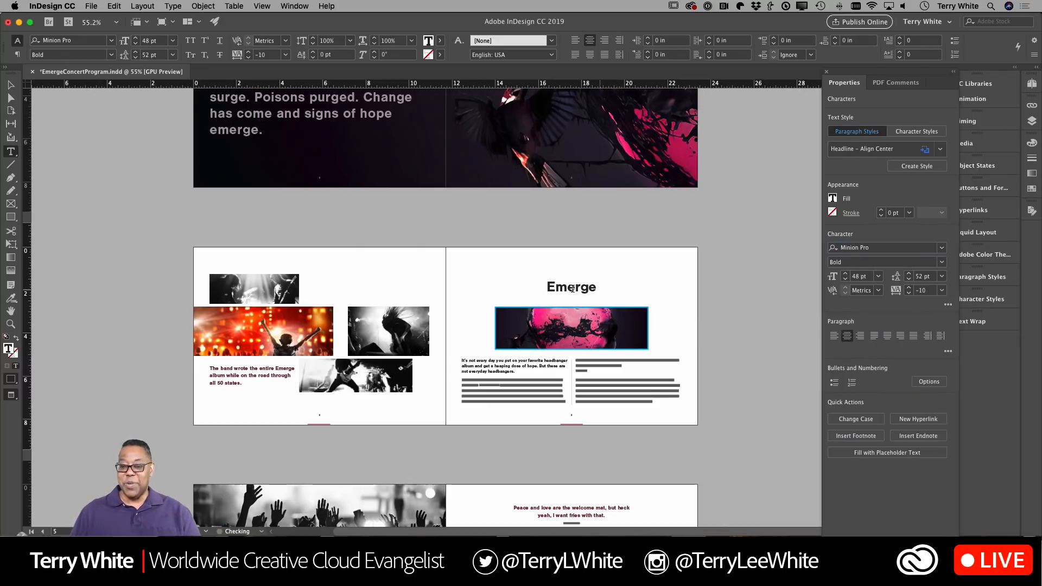